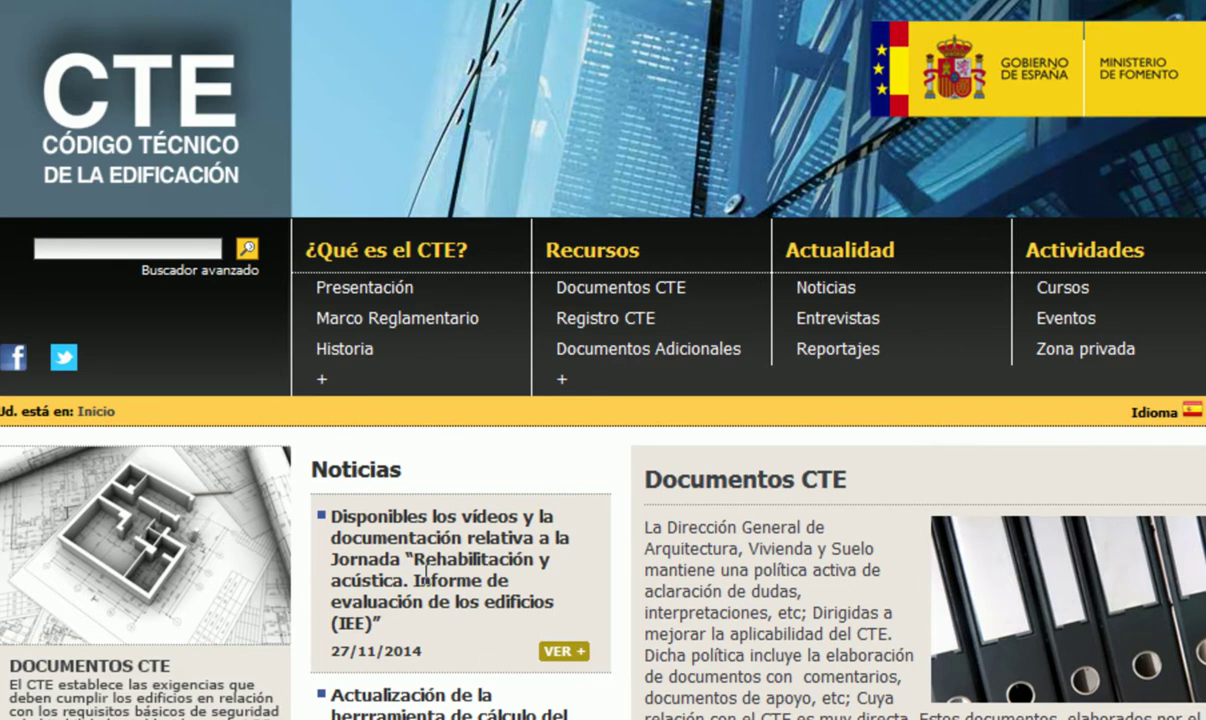
# Step: Scroll the CTE news list and follow the new IEE application's iee.fomento.gob.es link
pyautogui.scroll(-3, 430, 560)
pyautogui.scroll(-2, 435, 572)
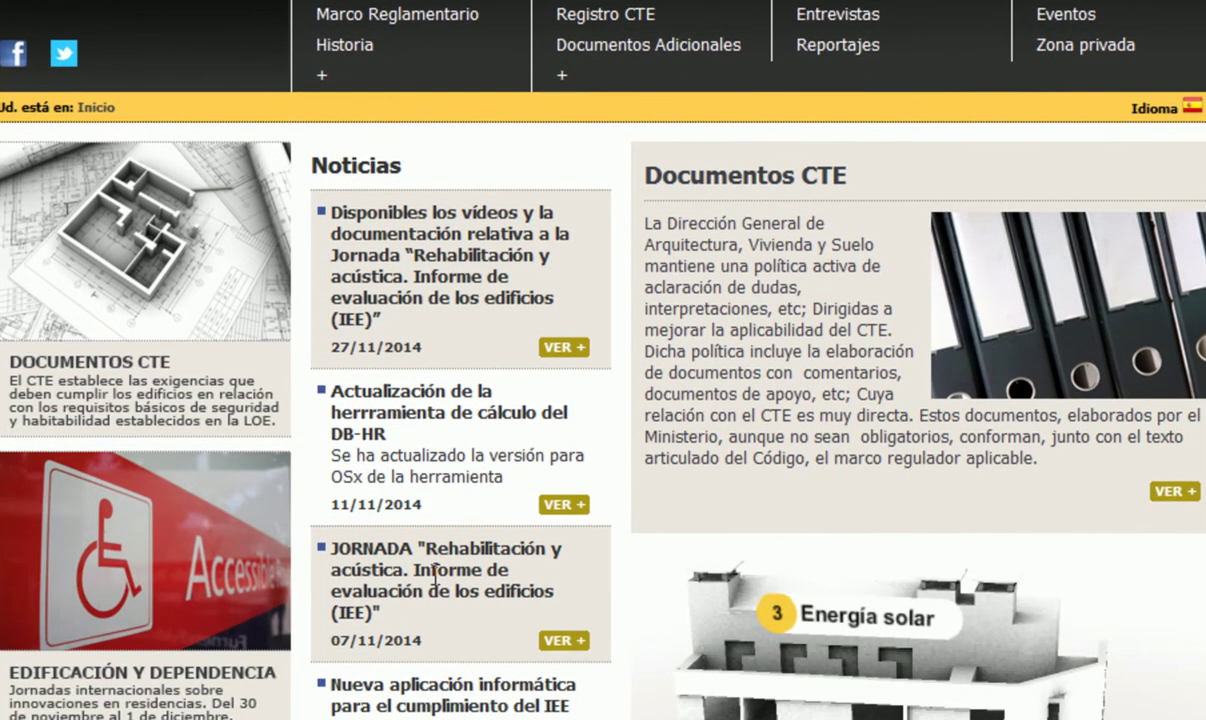
pyautogui.scroll(-2, 434, 578)
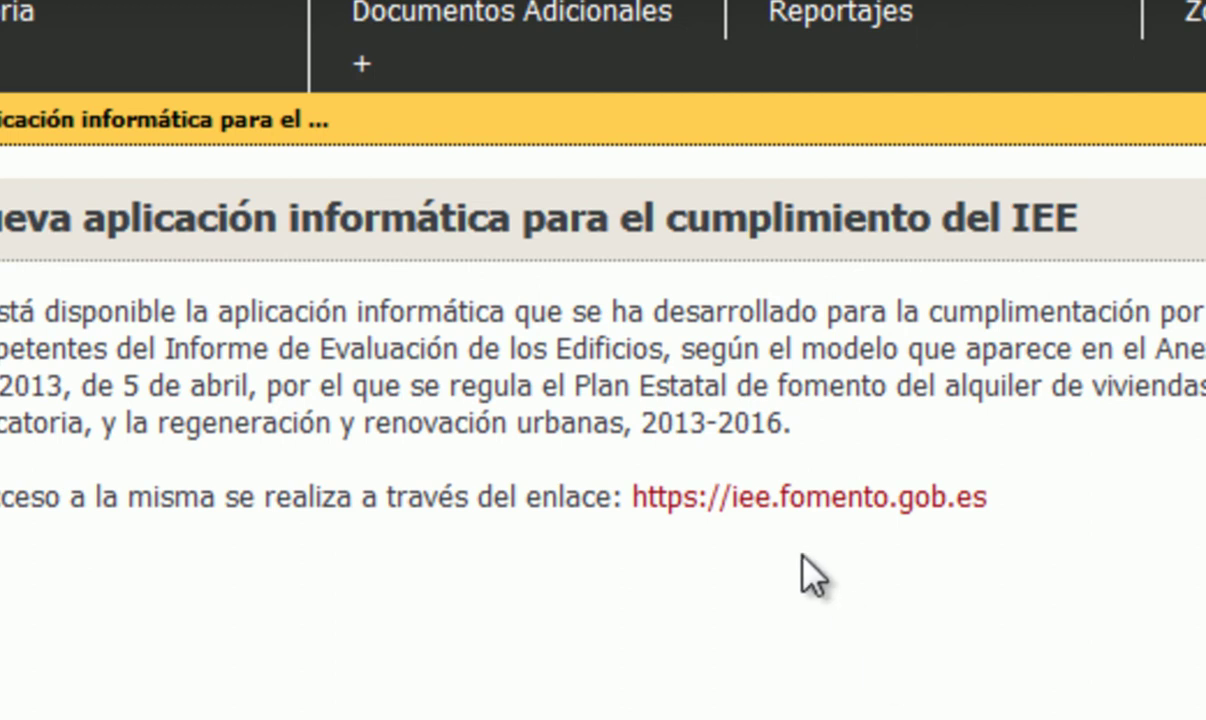
pyautogui.click(797, 498)
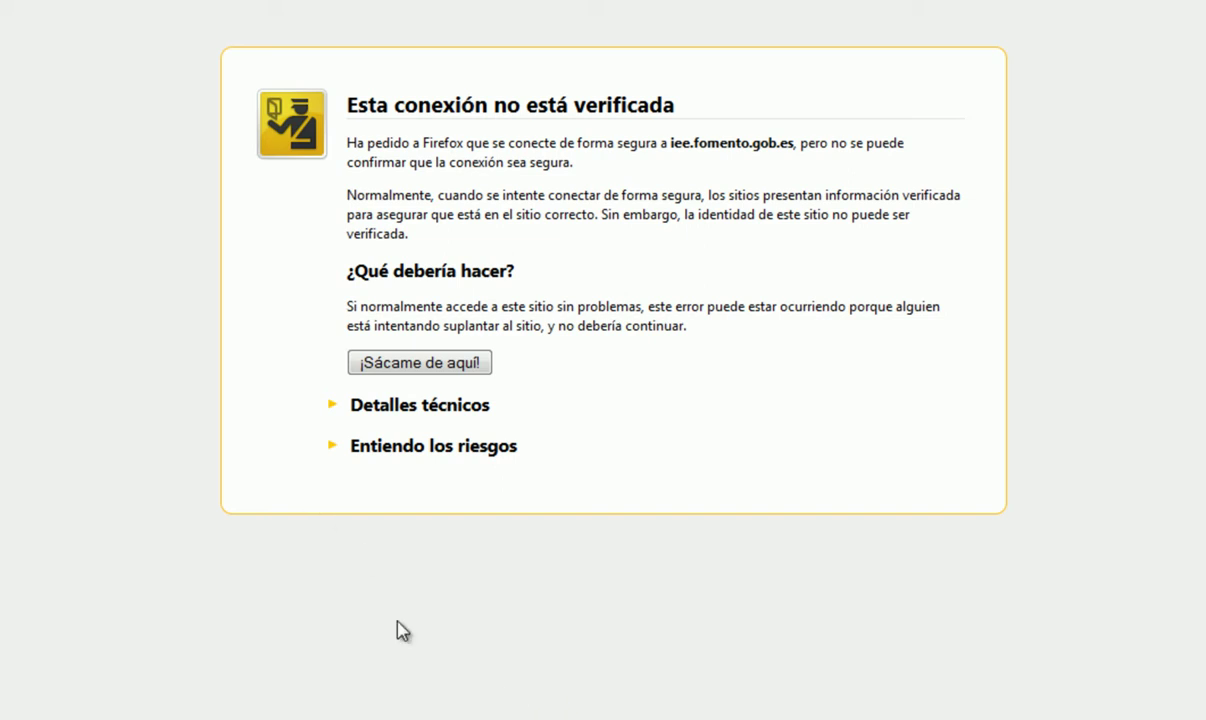
# Step: Accept the risks and confirm a Firefox security exception for iee.fomento.gob.es
pyautogui.click(335, 450)
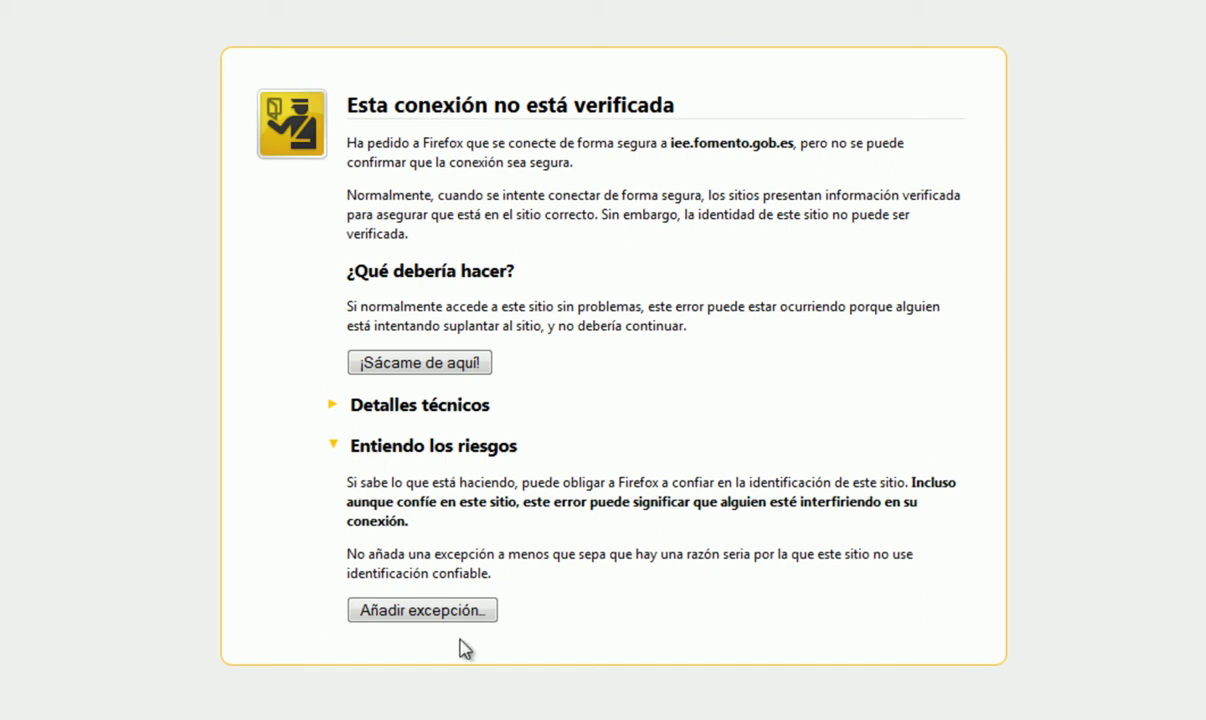
pyautogui.click(428, 612)
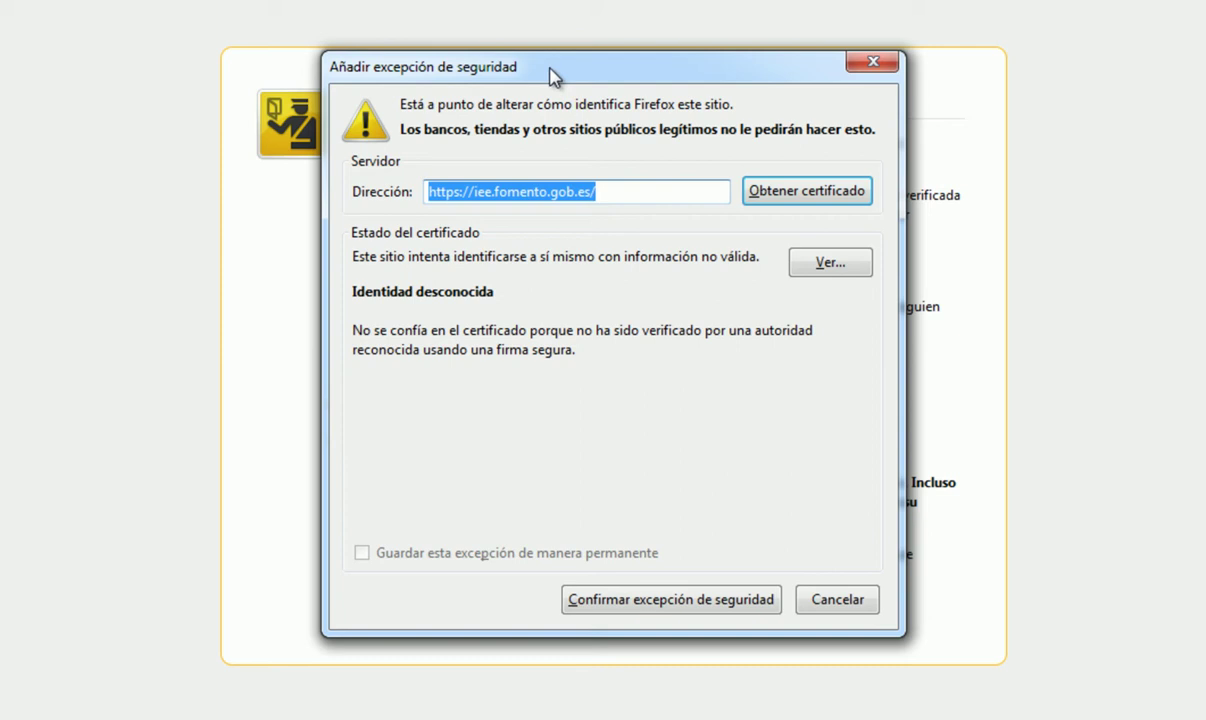
pyautogui.click(668, 604)
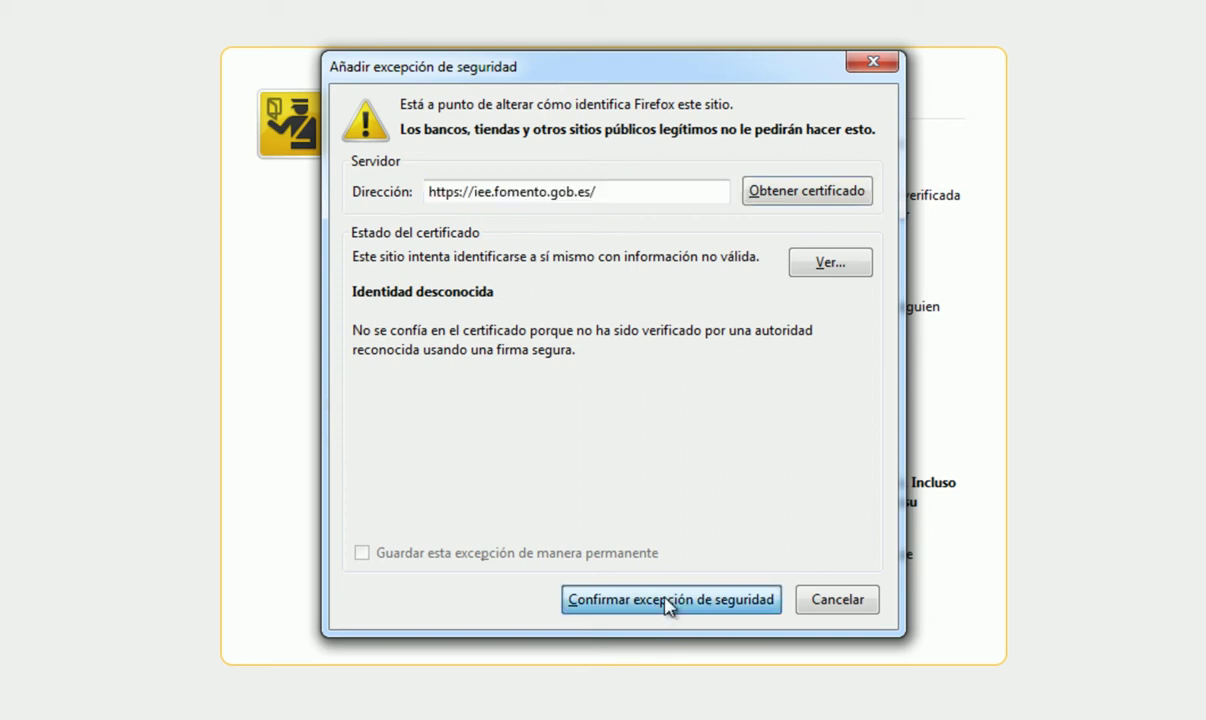
pyautogui.click(668, 604)
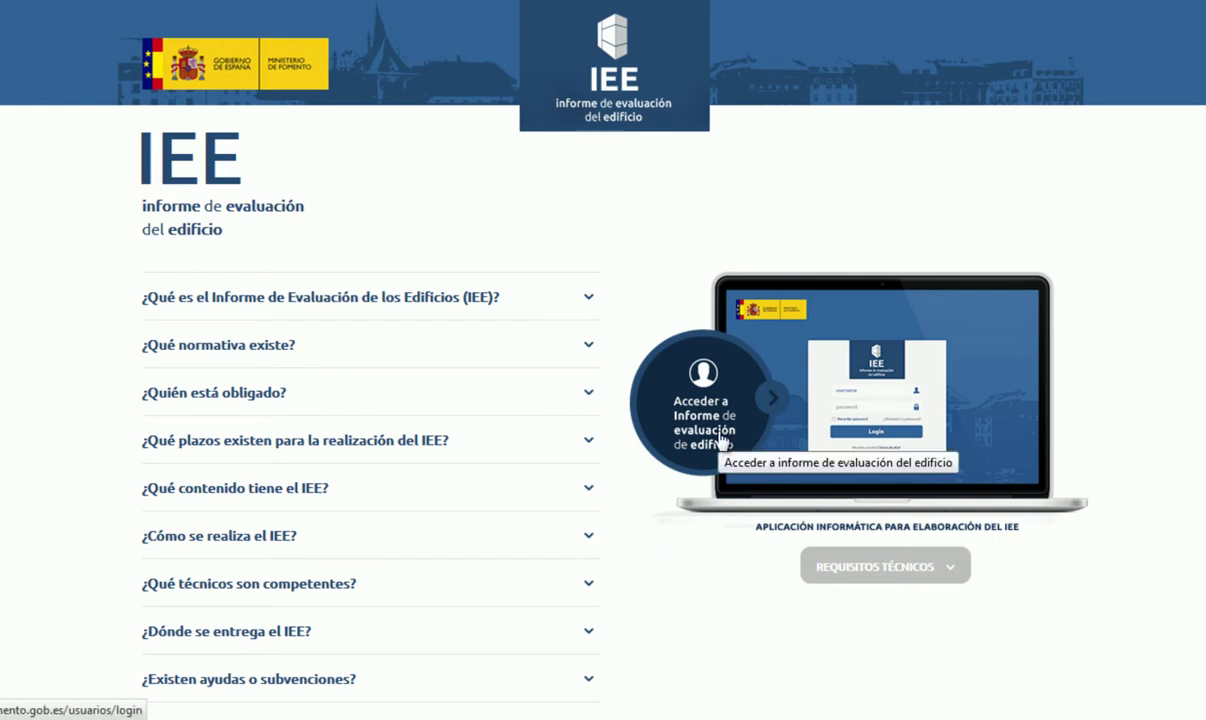
# Step: Review the browser technical requirements and the FAQs on what the IEE is and existing regulations
pyautogui.click(885, 567)
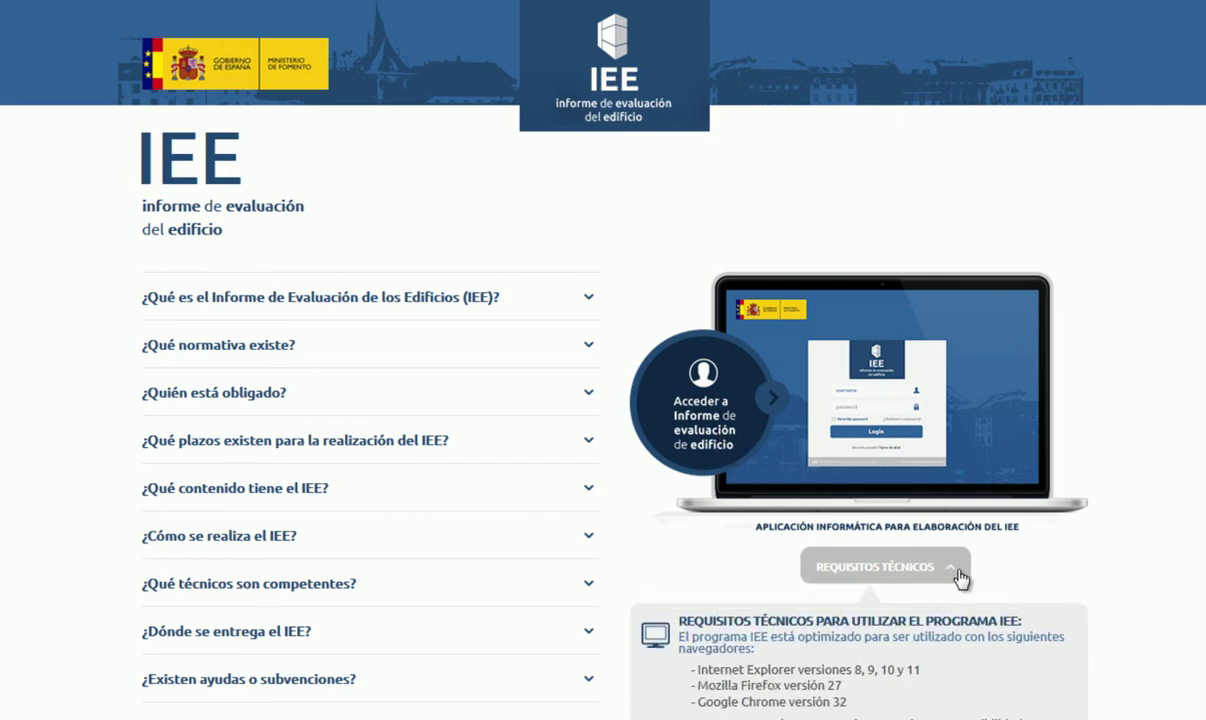
pyautogui.click(957, 574)
pyautogui.click(589, 300)
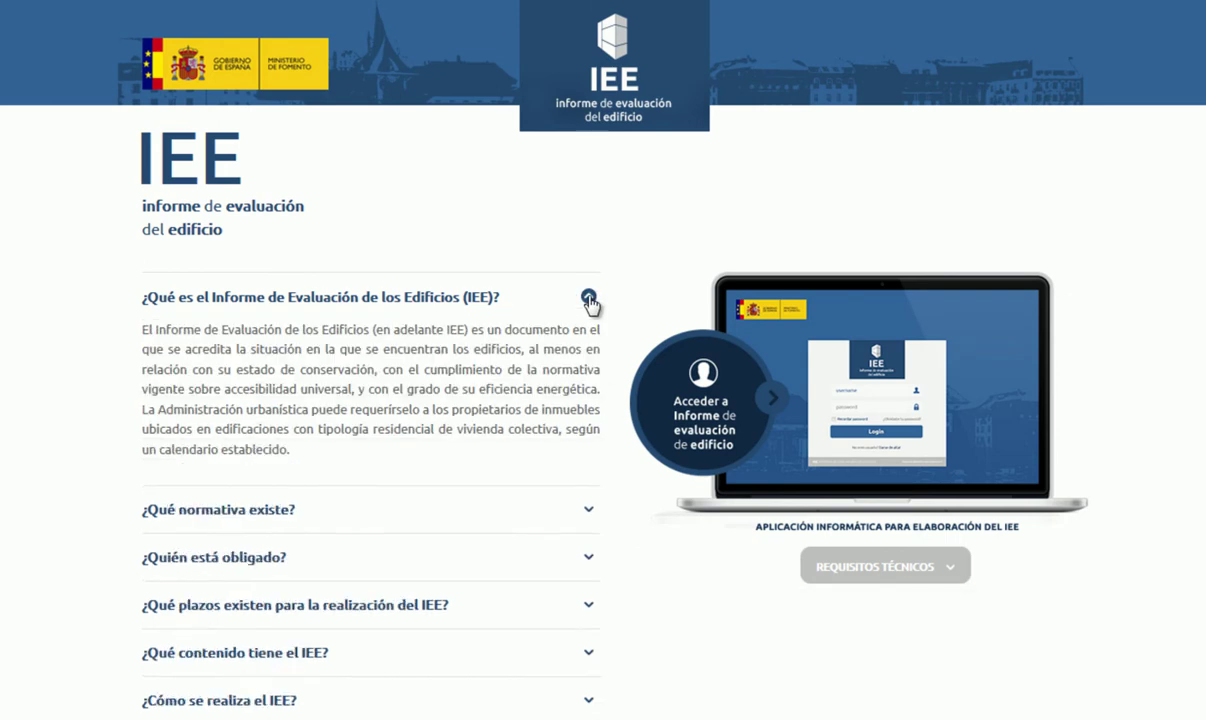
pyautogui.scroll(-1, 520, 391)
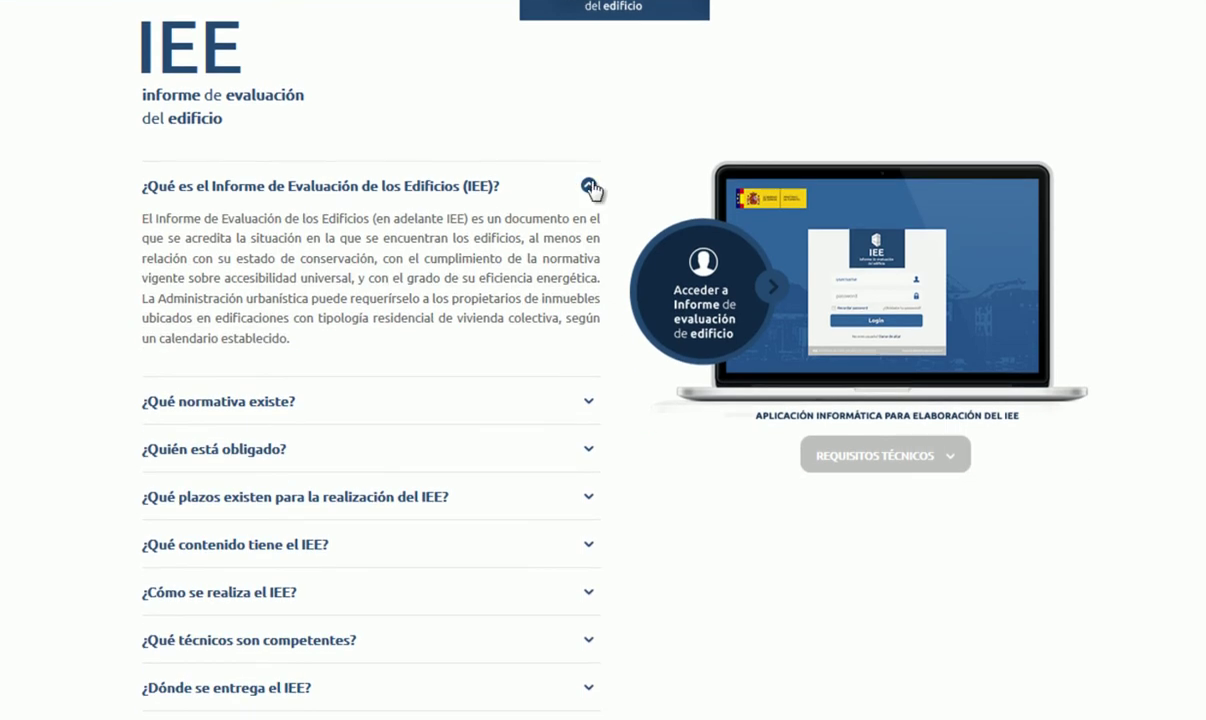
pyautogui.click(589, 185)
pyautogui.click(589, 290)
# Step: Read the FAQs on who is obliged and how the IEE is done, then go to login
pyautogui.scroll(-2, 603, 222)
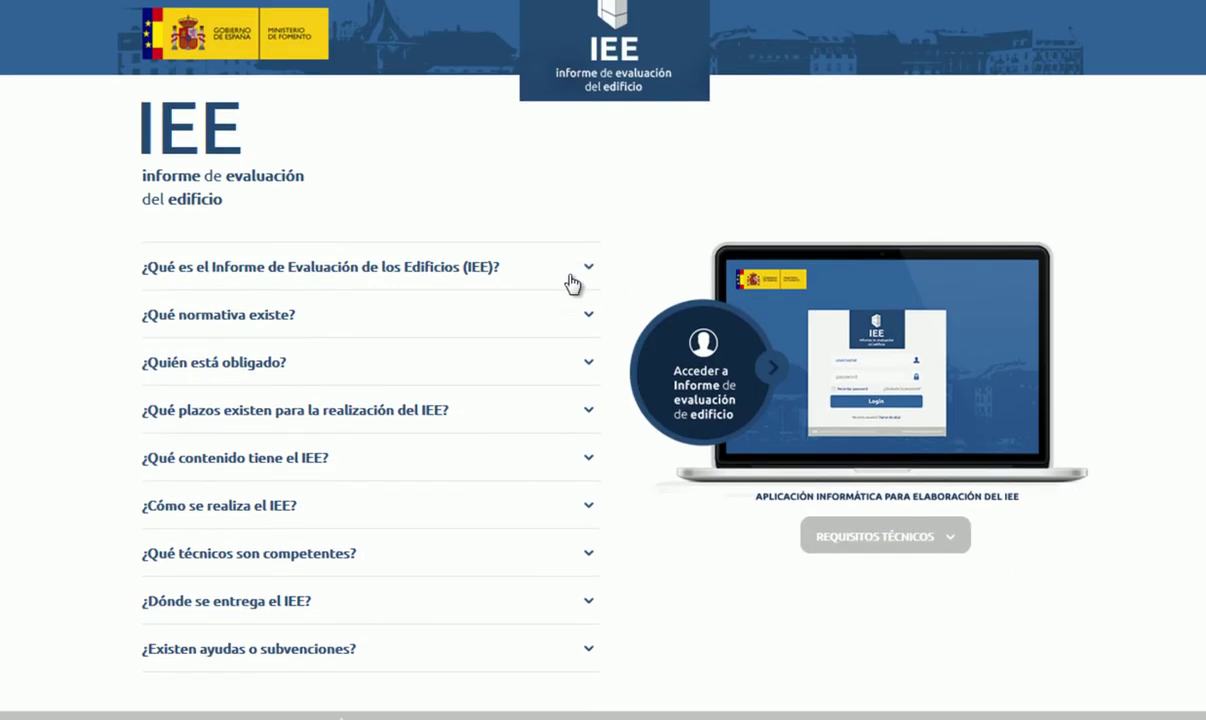
pyautogui.scroll(-1, 570, 273)
pyautogui.click(592, 343)
pyautogui.click(592, 343)
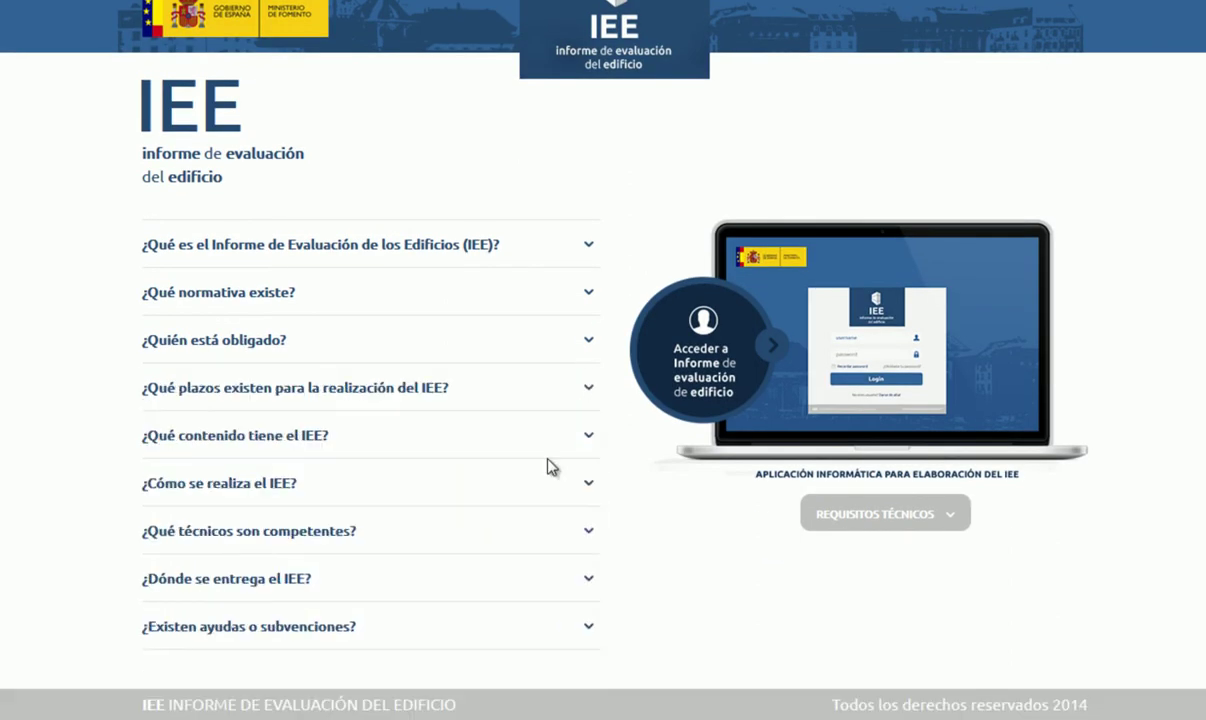
pyautogui.click(589, 485)
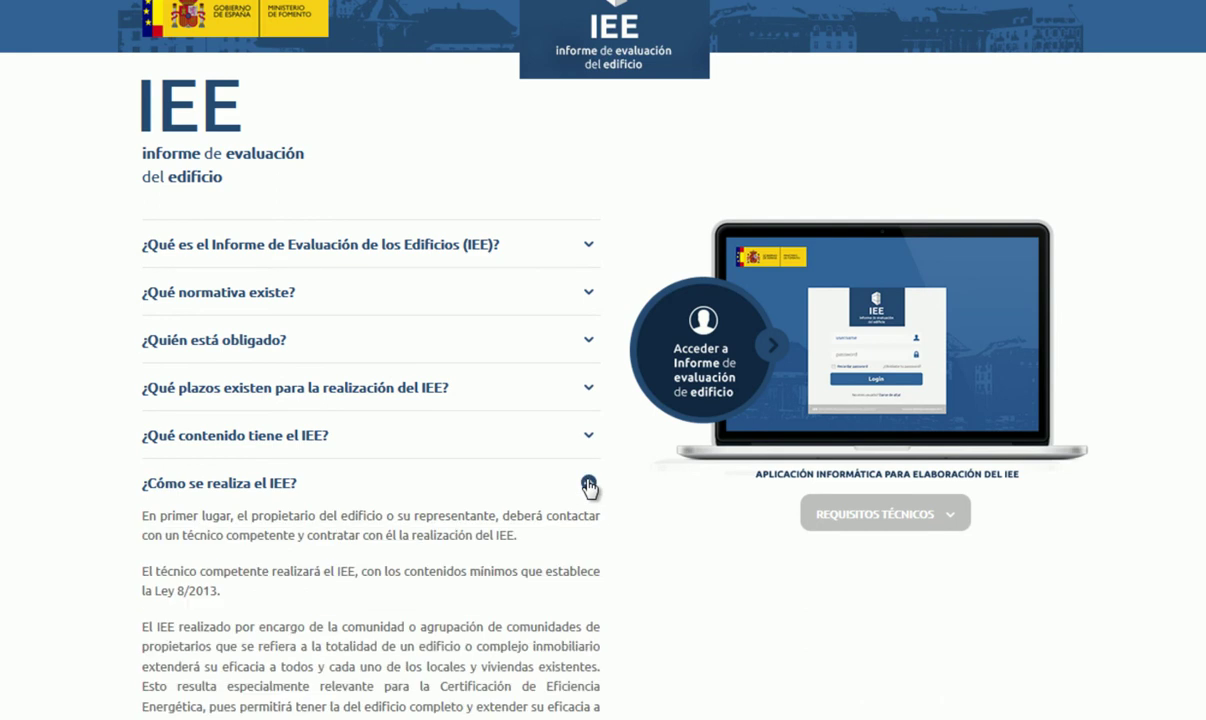
pyautogui.click(589, 485)
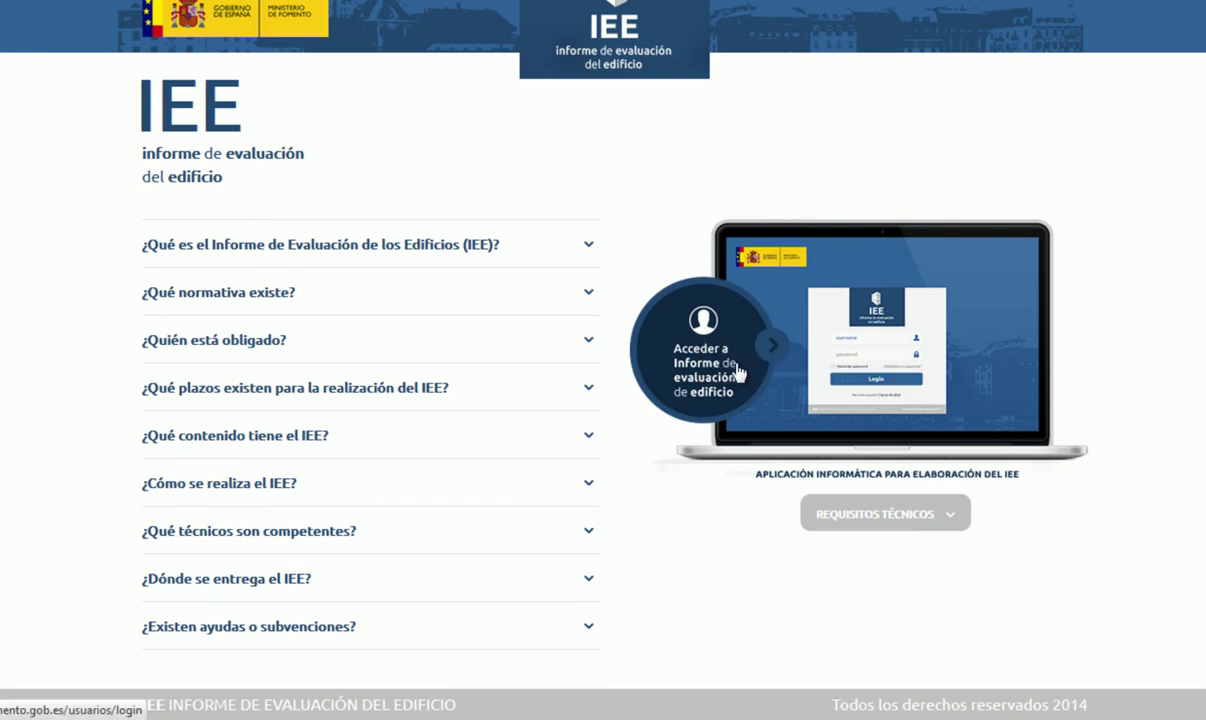
pyautogui.click(731, 369)
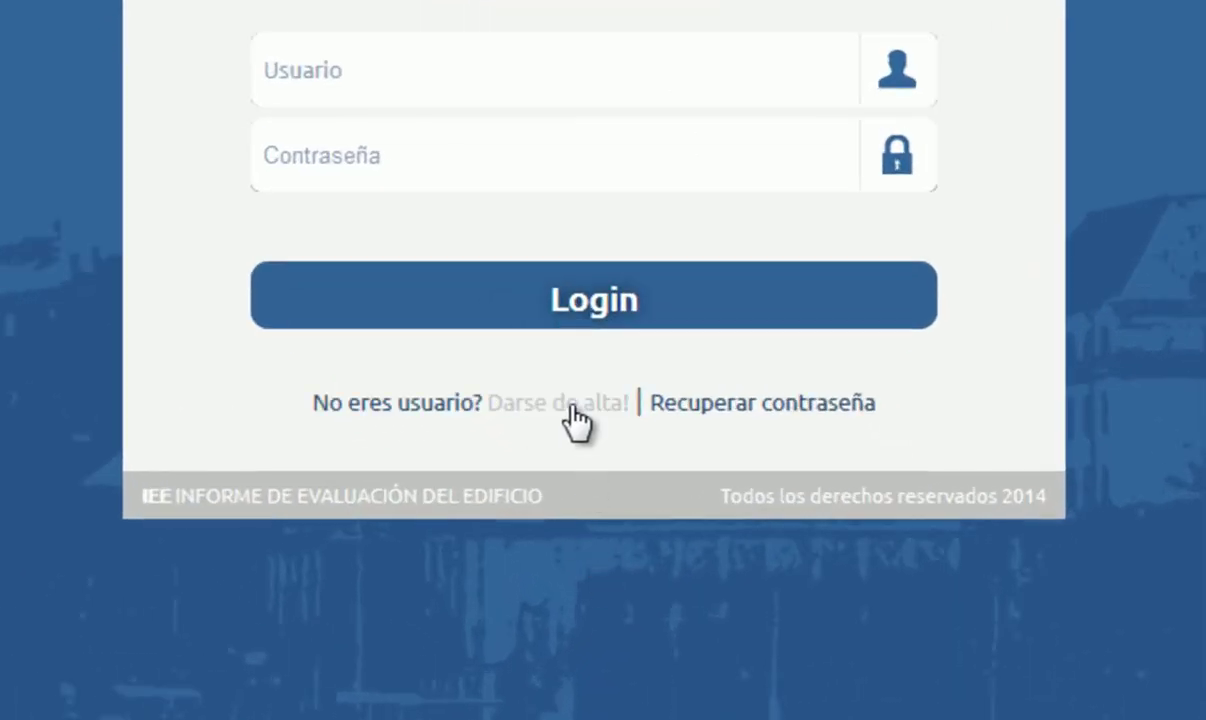
pyautogui.click(568, 410)
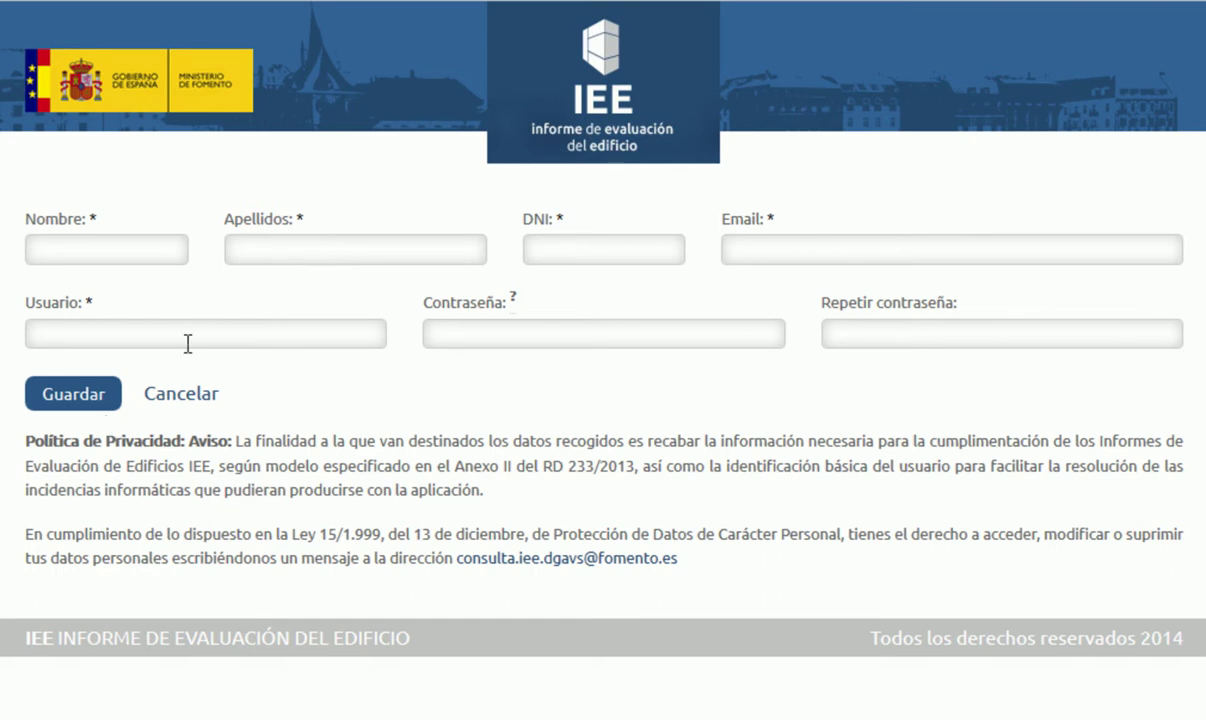
pyautogui.click(897, 331)
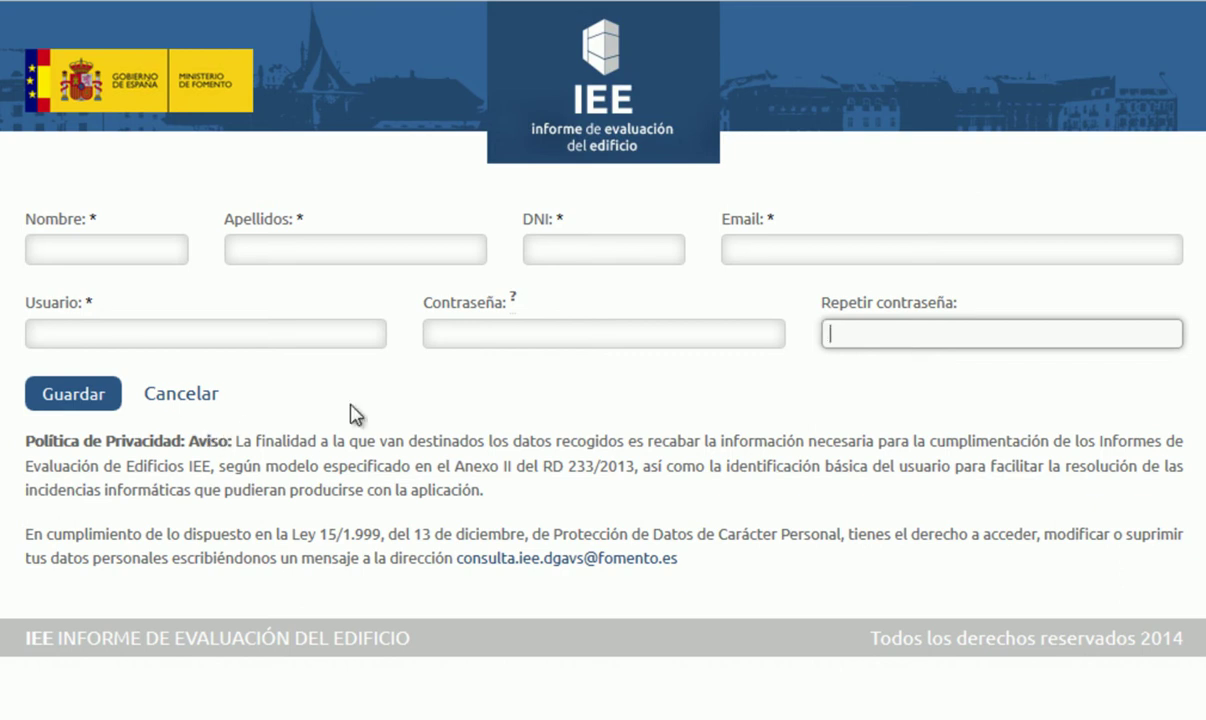
pyautogui.click(1, 1)
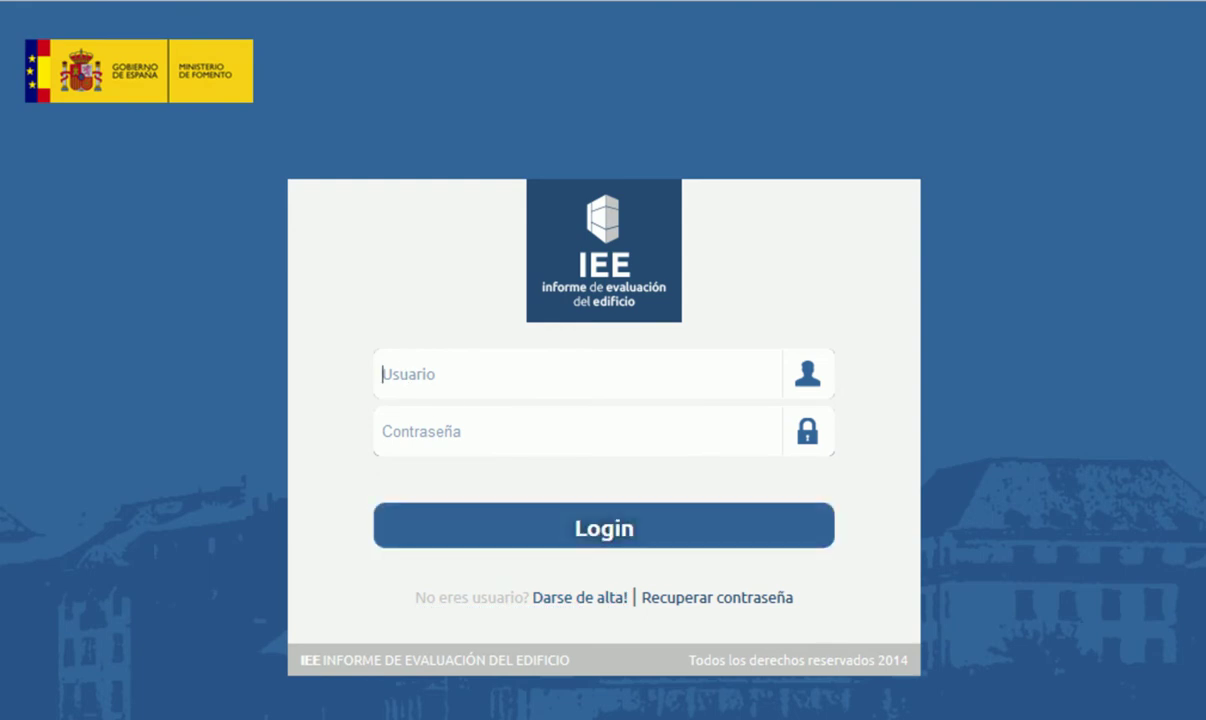
# Step: Log in by entering the account username in Usuario and the password in Contraseña
pyautogui.write('catcoacm')
pyautogui.press('Tab')
pyautogui.write('c*******')
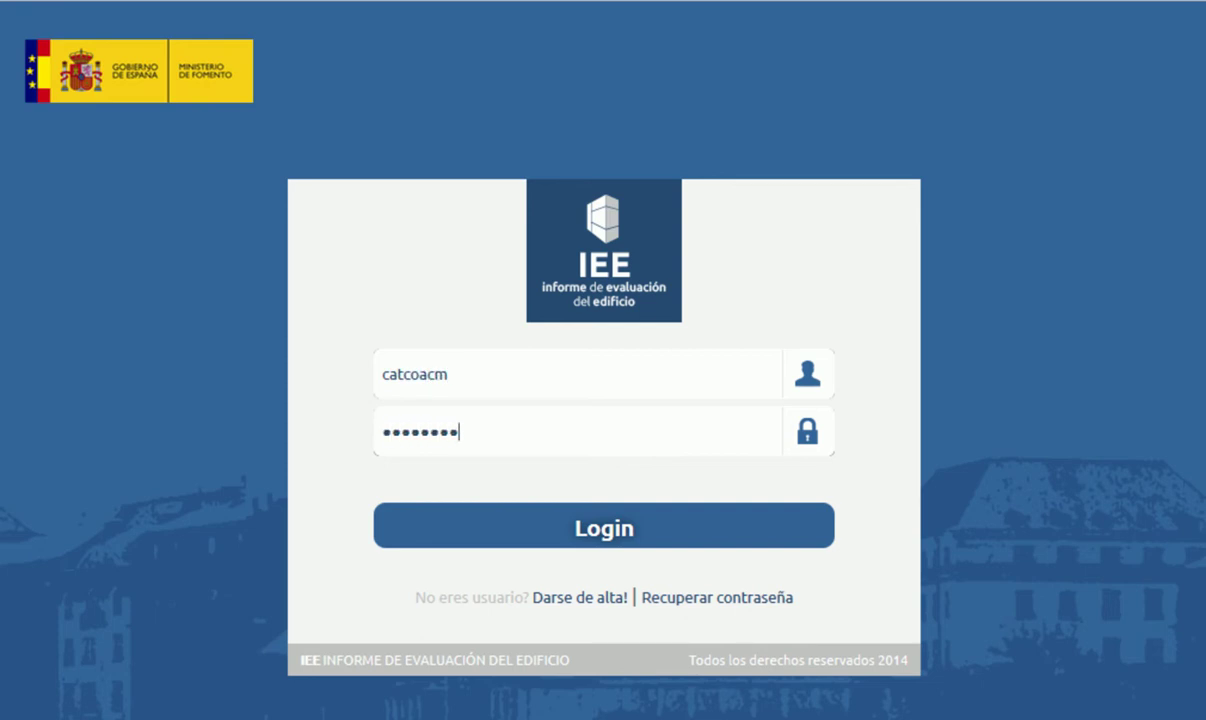
pyautogui.click(584, 540)
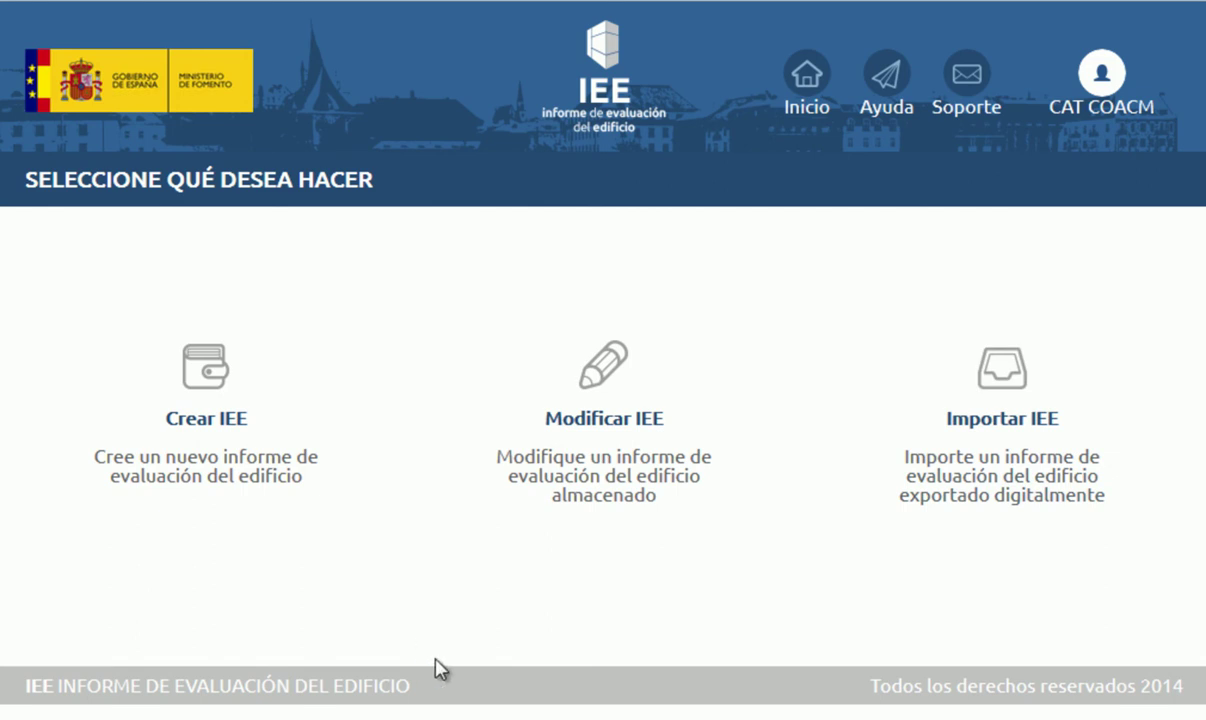
# Step: Expand the Crear IEE card to show the new-report options
pyautogui.click(272, 412)
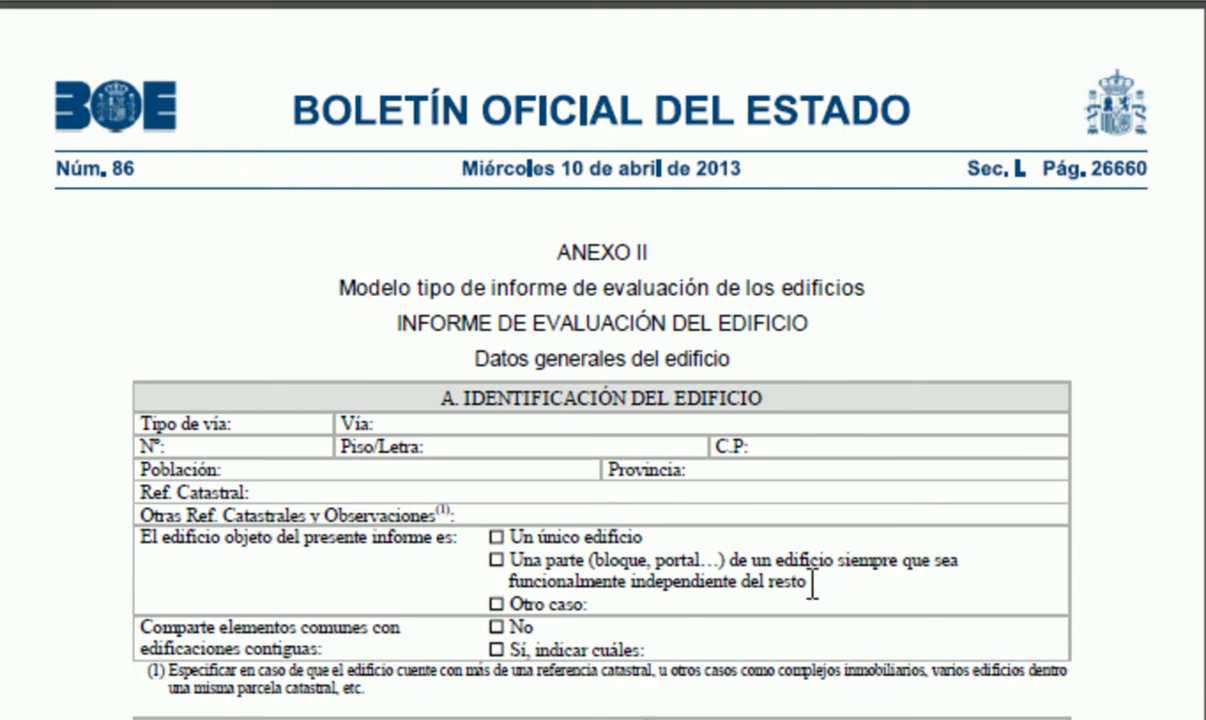
# Step: Scroll down through the sections of the BOE Anexo II model evaluation report
pyautogui.scroll(-3, 813, 580)
pyautogui.scroll(3, 813, 580)
pyautogui.scroll(-5, 813, 581)
pyautogui.scroll(-20, 812, 585)
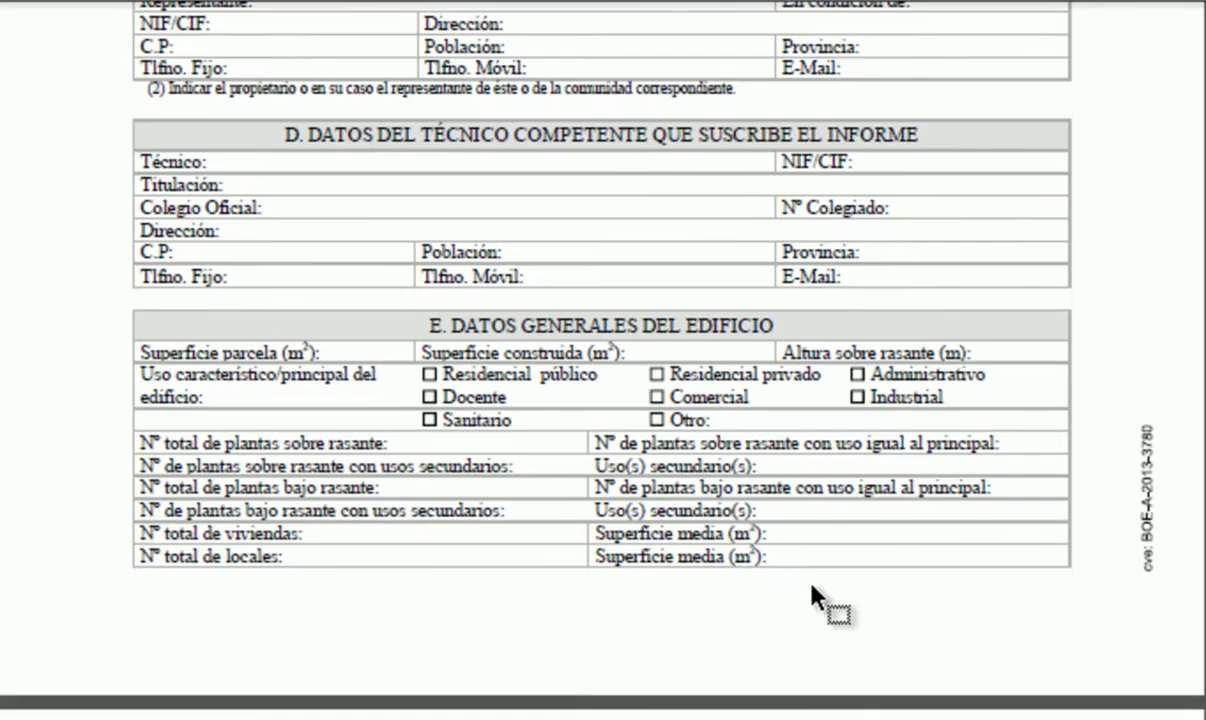
pyautogui.scroll(-20, 812, 588)
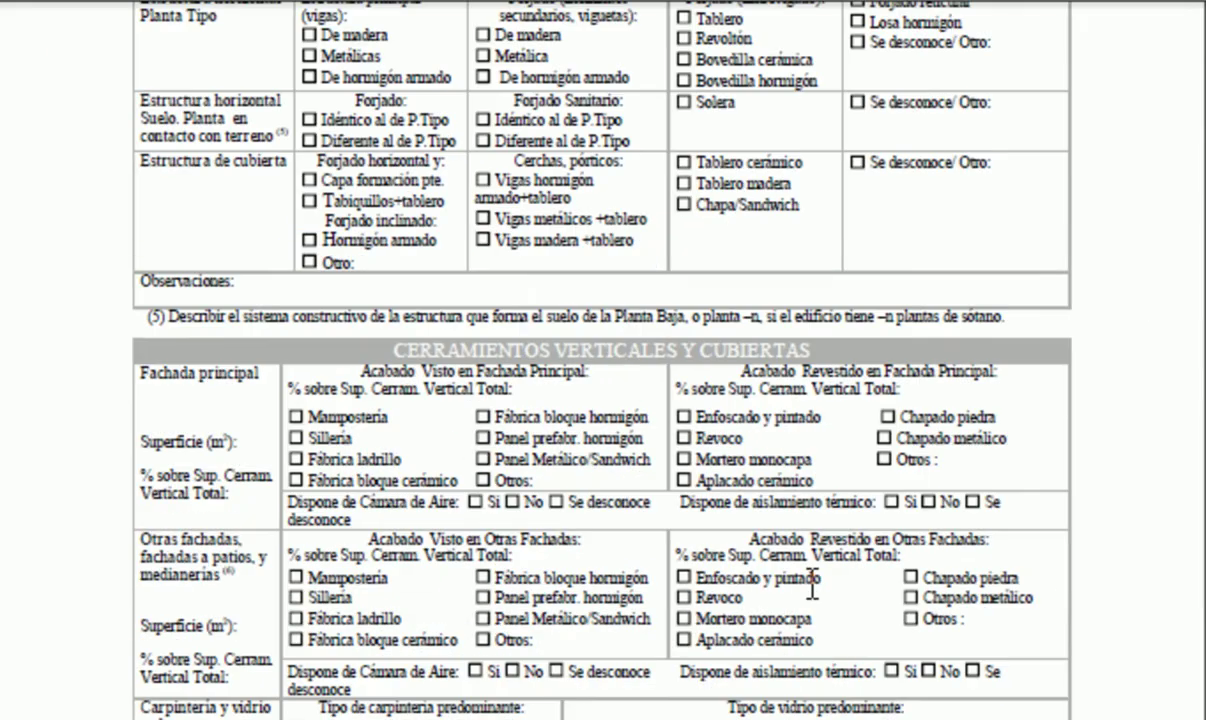
pyautogui.scroll(-20, 812, 592)
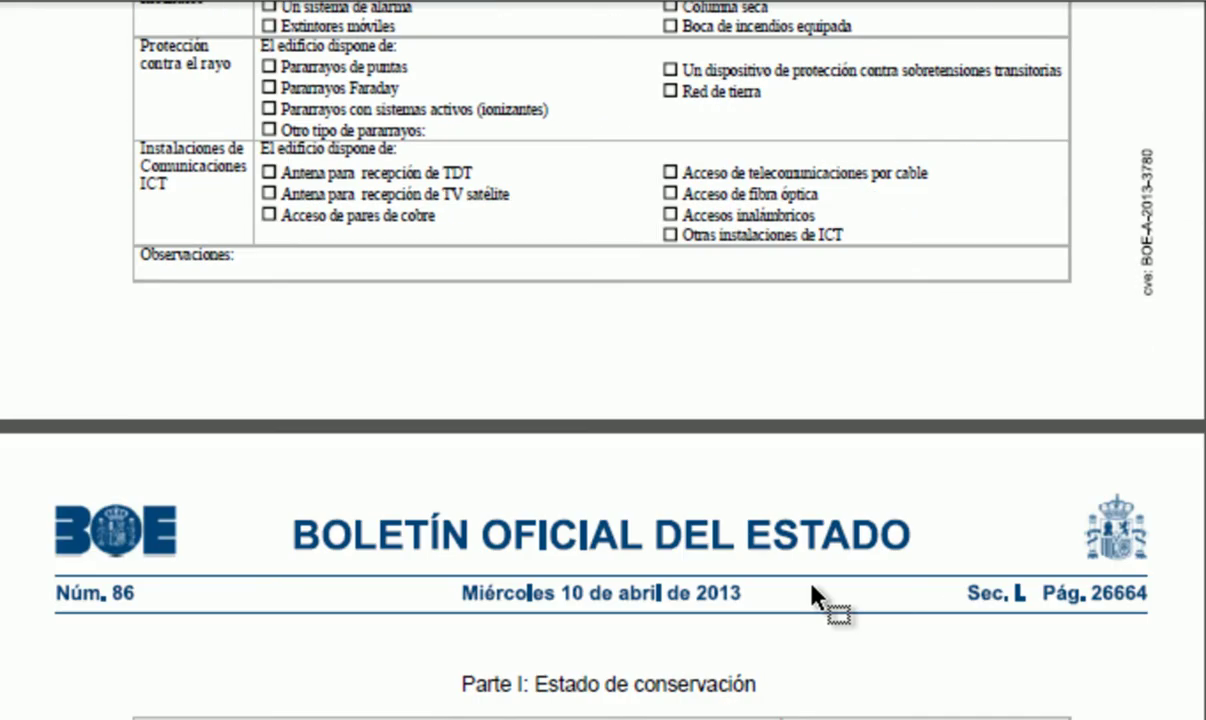
pyautogui.scroll(-20, 812, 592)
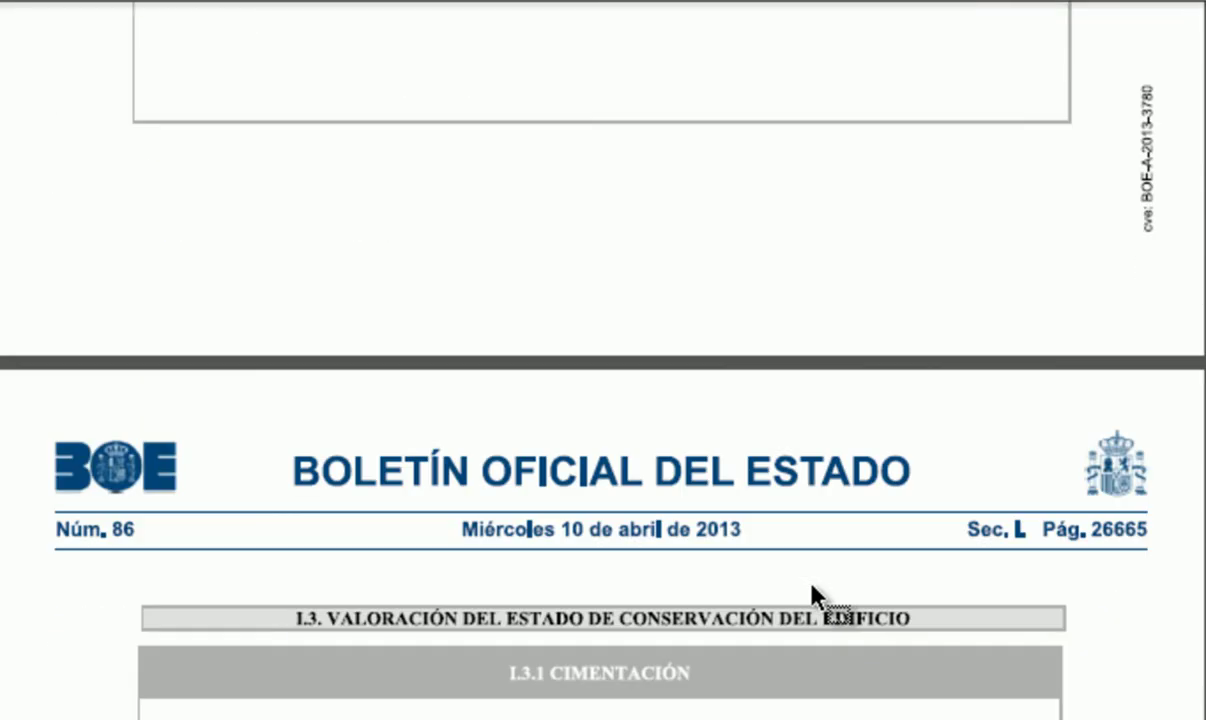
pyautogui.scroll(-5, 812, 592)
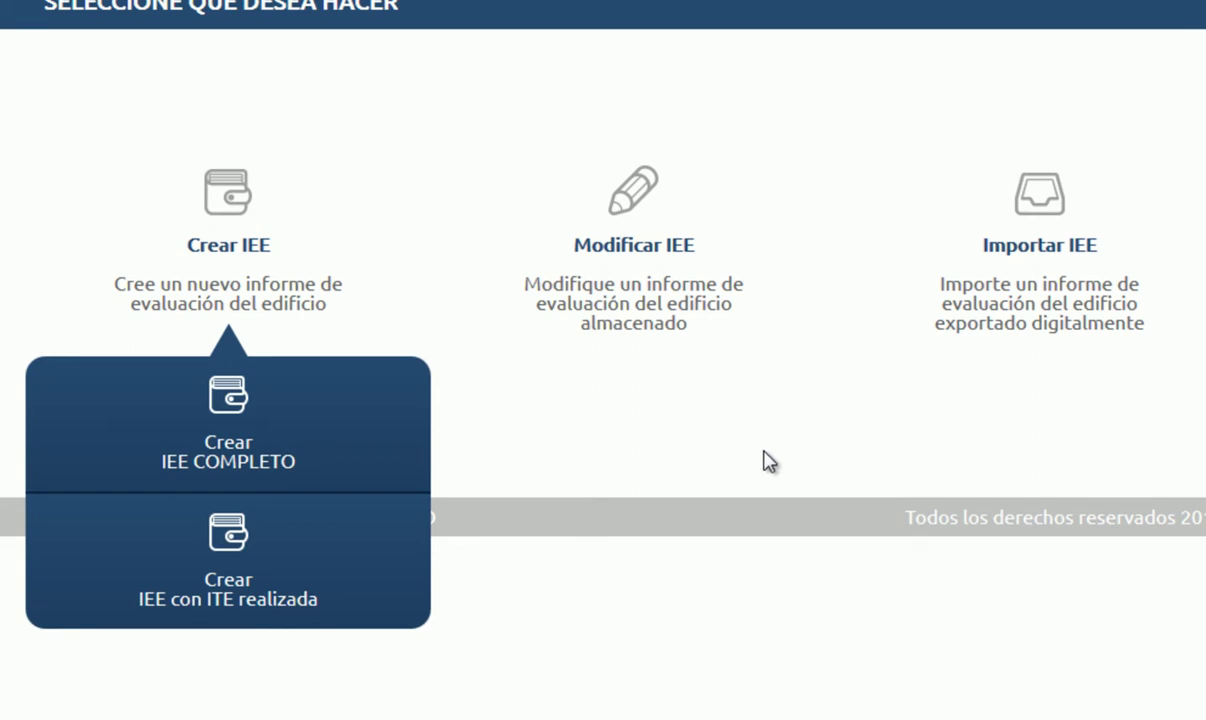
# Step: Choose Crear IEE COMPLETO and accept the confirmation to create the new report
pyautogui.click(381, 447)
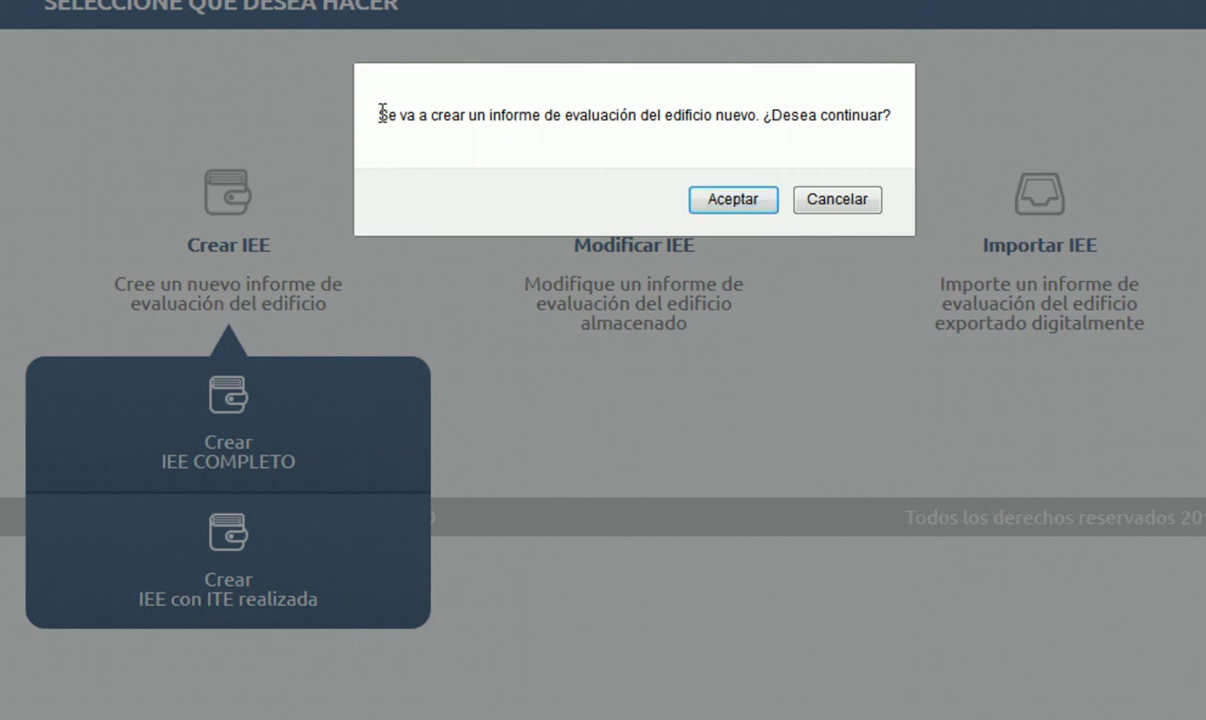
pyautogui.click(741, 200)
pyautogui.scroll(1, 716, 557)
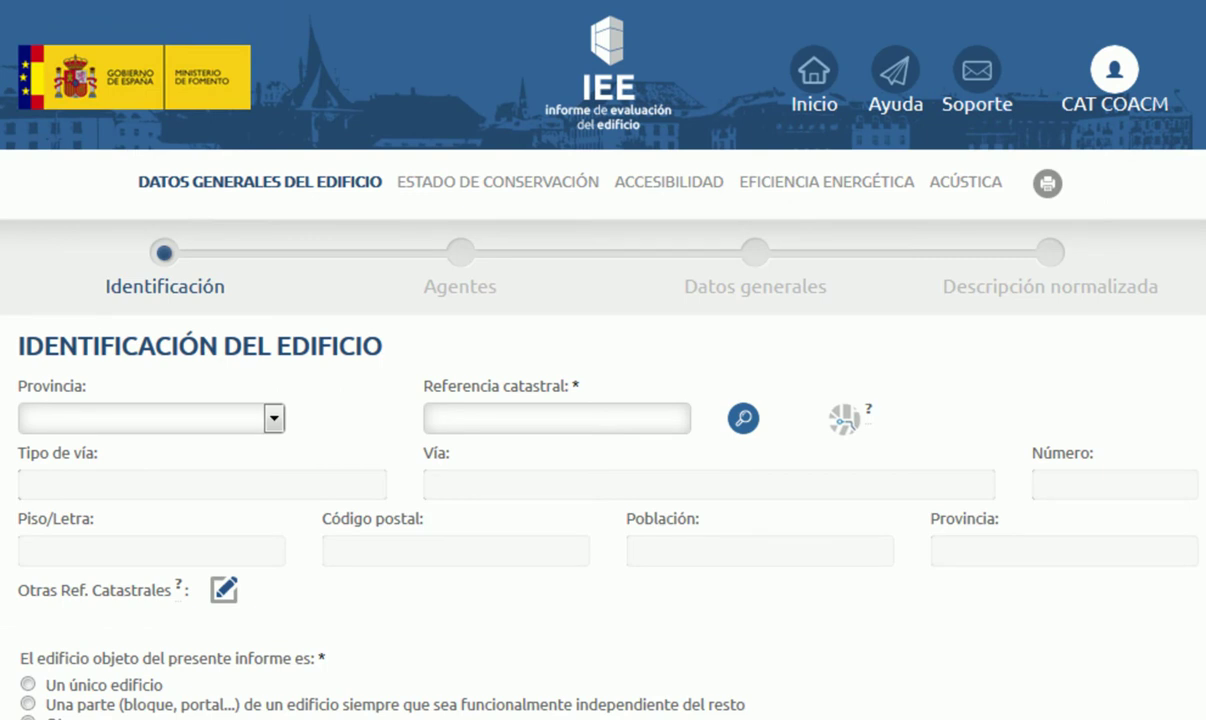
# Step: Switch between Datos Generales del Edificio and Estado de Conservación, ending on general data scrolled down
pyautogui.scroll(-6, 603, 400)
pyautogui.scroll(6, 603, 400)
pyautogui.click(445, 186)
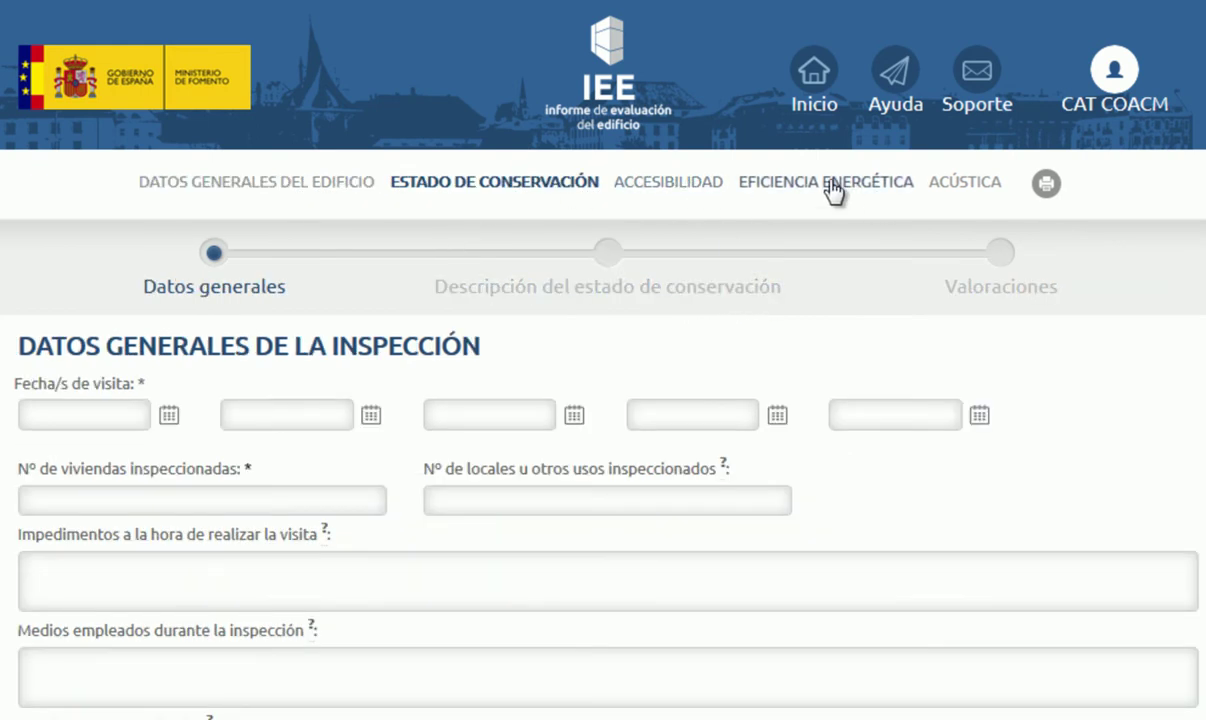
pyautogui.click(213, 185)
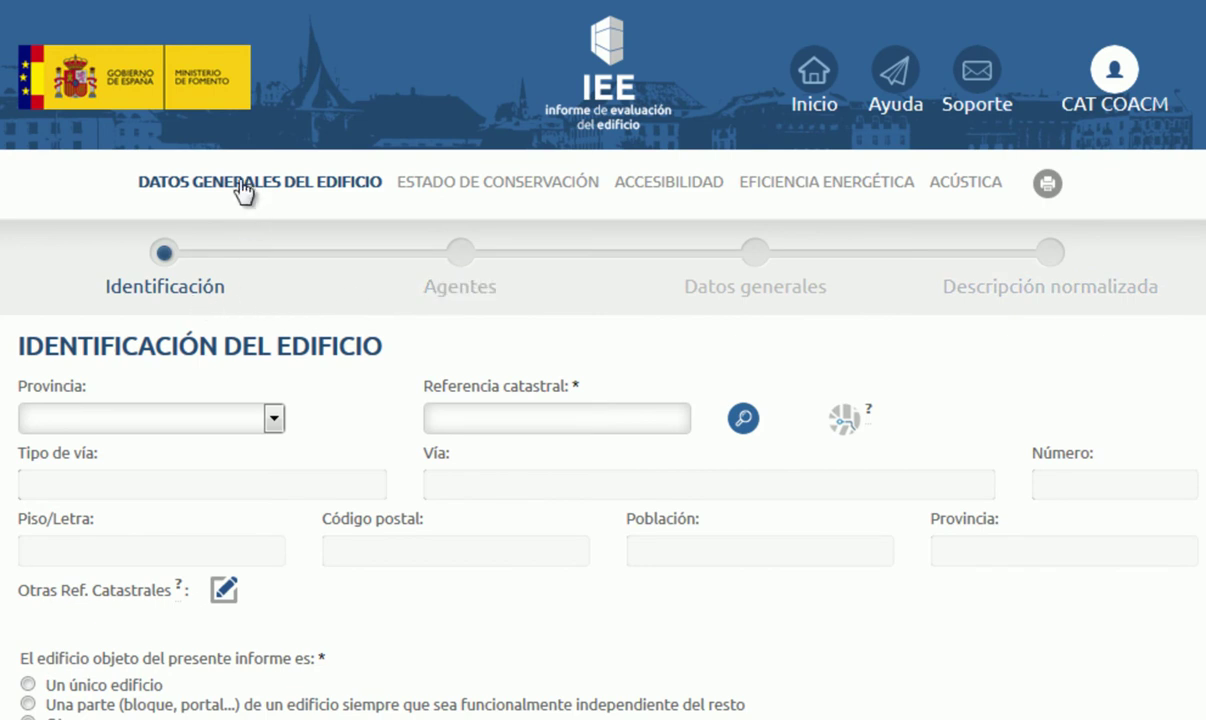
pyautogui.click(540, 186)
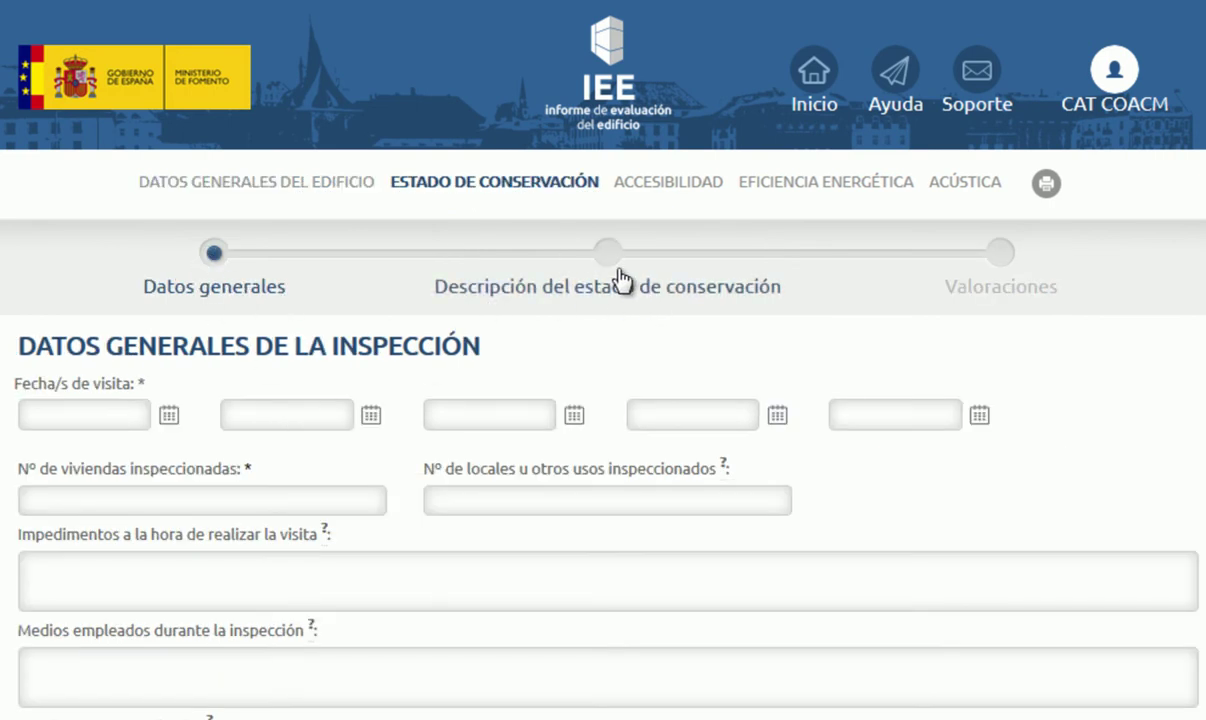
pyautogui.click(216, 182)
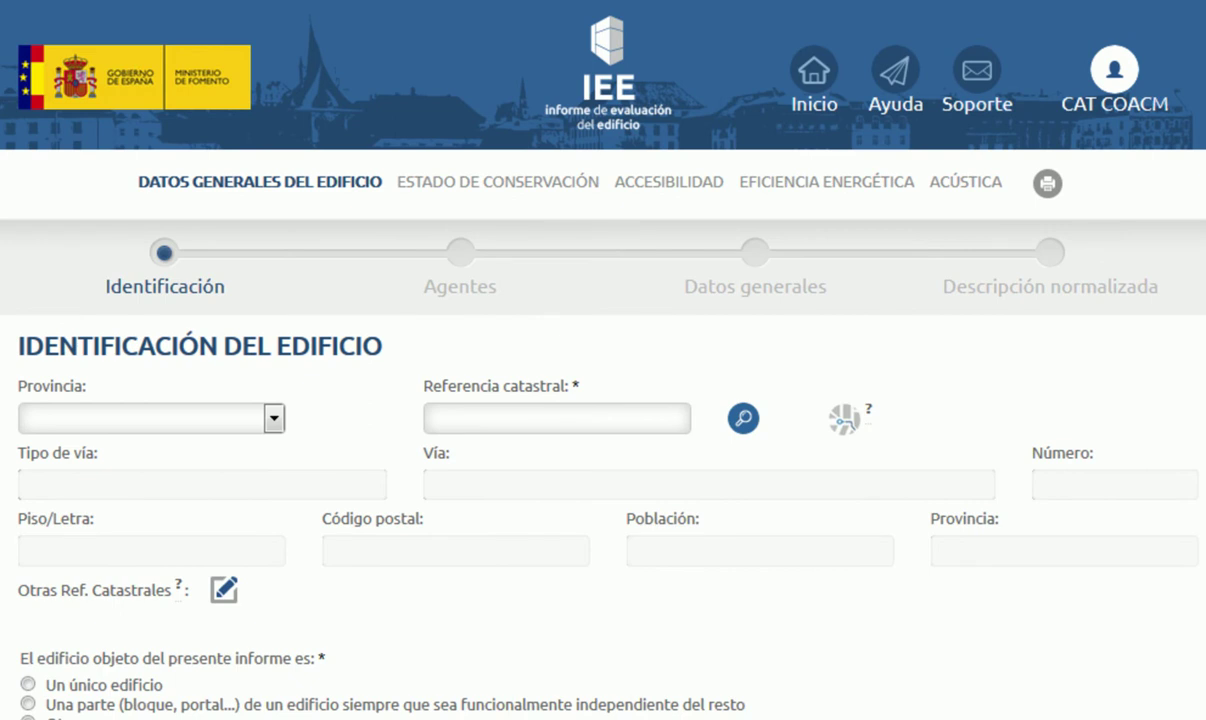
pyautogui.scroll(-8, 600, 360)
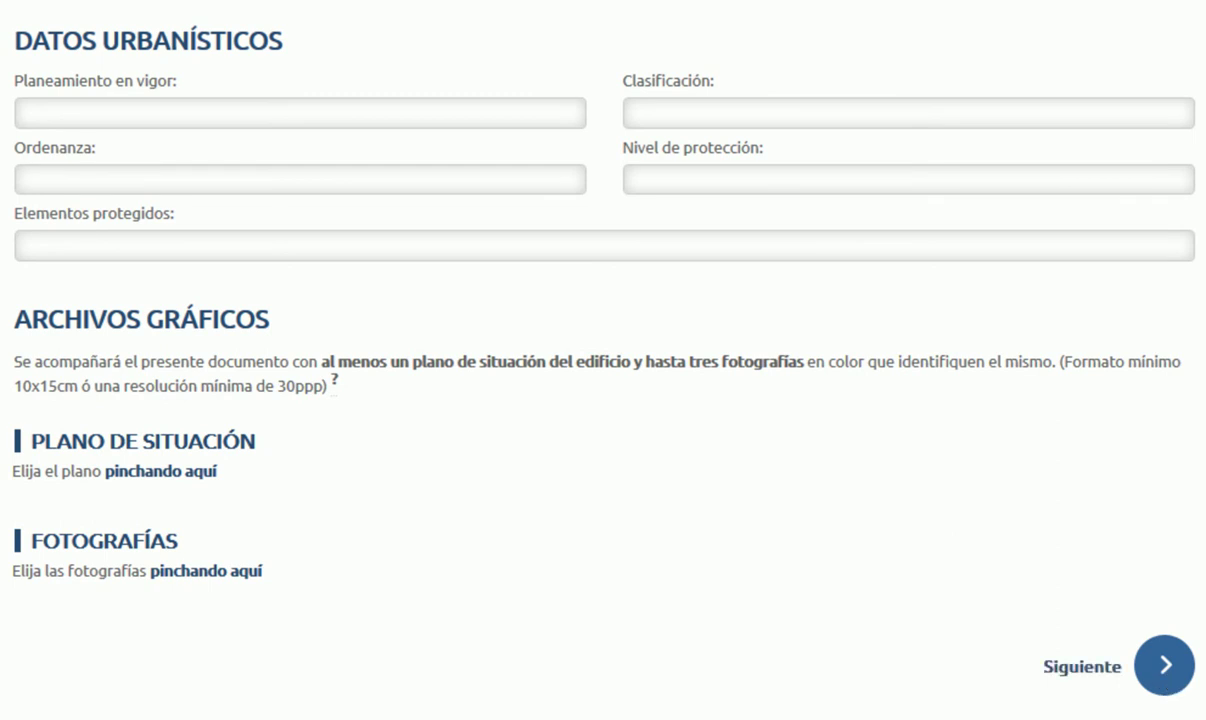
# Step: Move through the Identificación and Agentes steps, then open the ACÚSTICA section's Introducción
pyautogui.click(1166, 676)
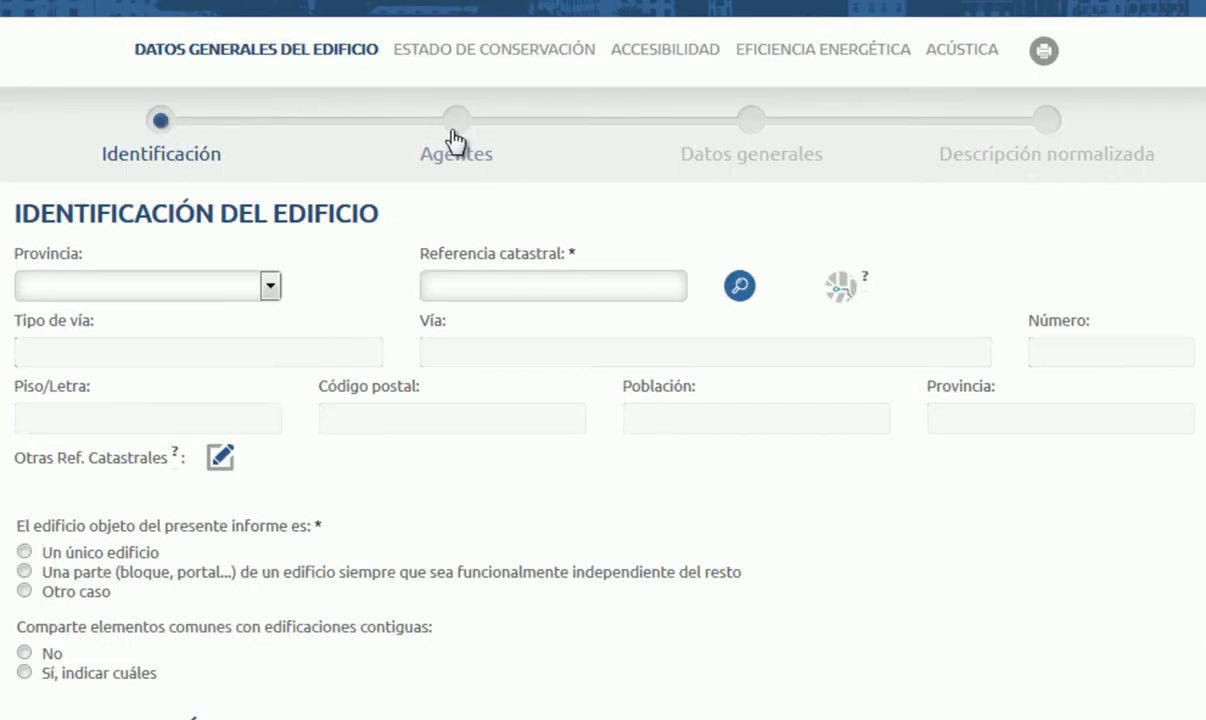
pyautogui.click(457, 141)
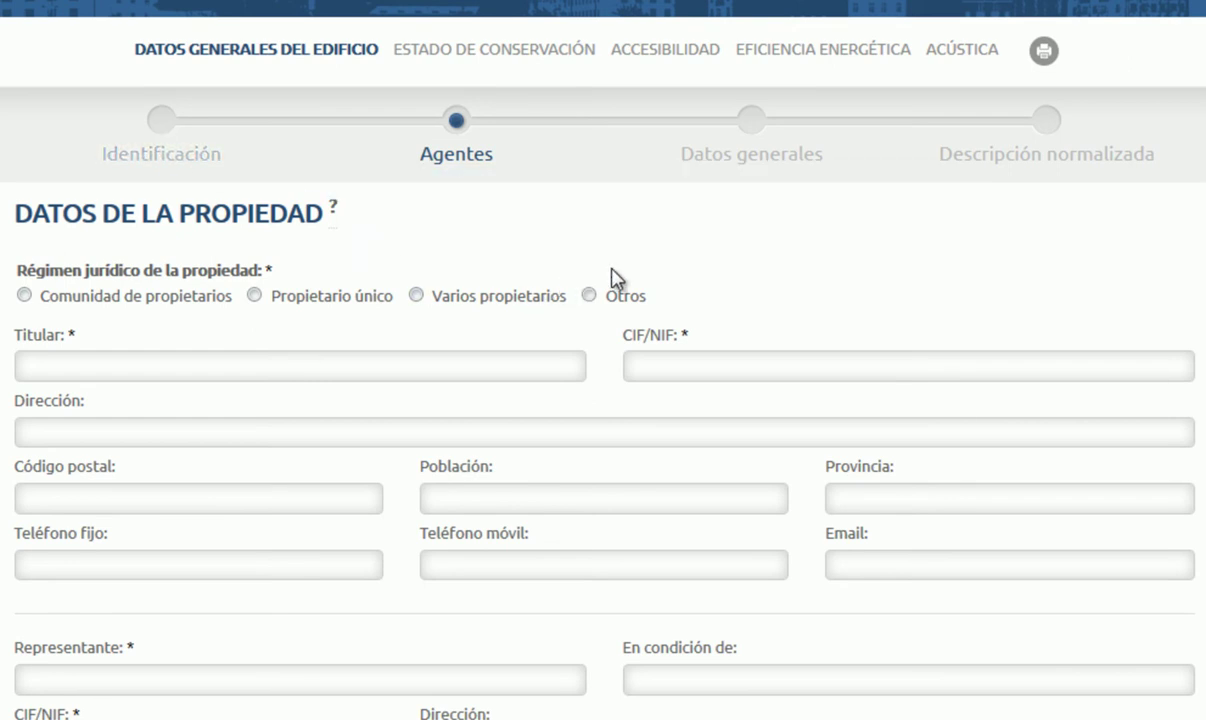
pyautogui.scroll(-8, 615, 280)
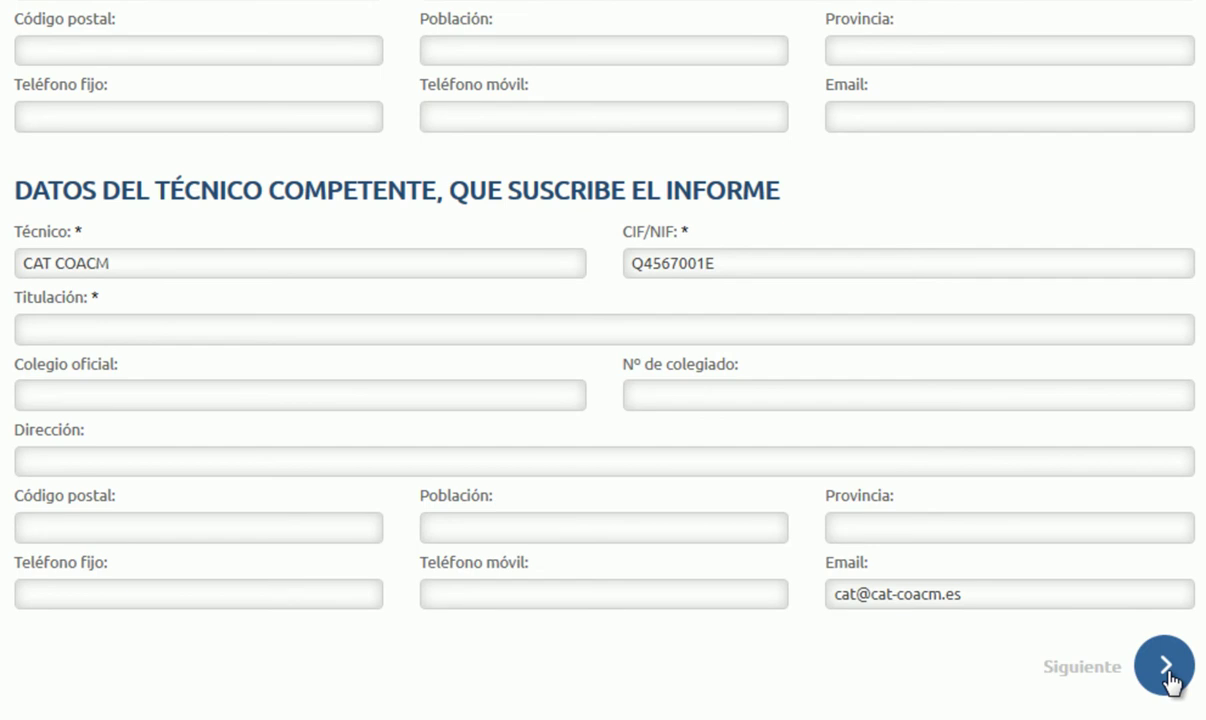
pyautogui.scroll(15, 578, 412)
pyautogui.click(160, 125)
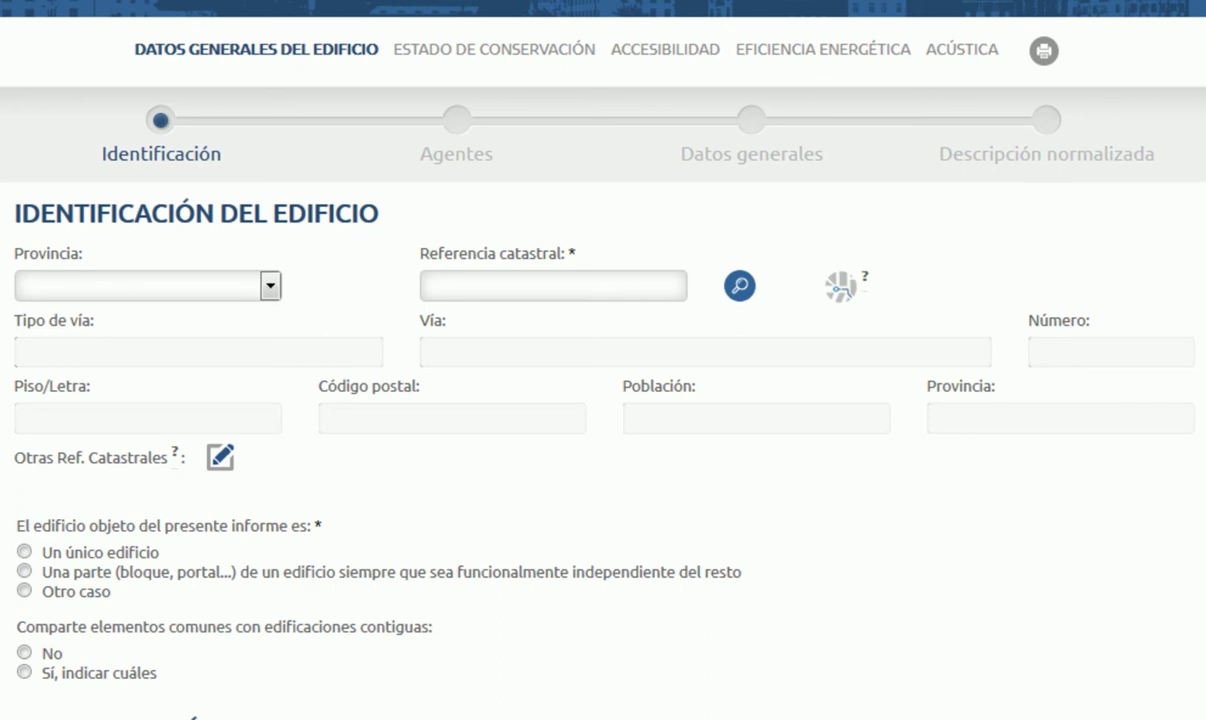
pyautogui.click(963, 56)
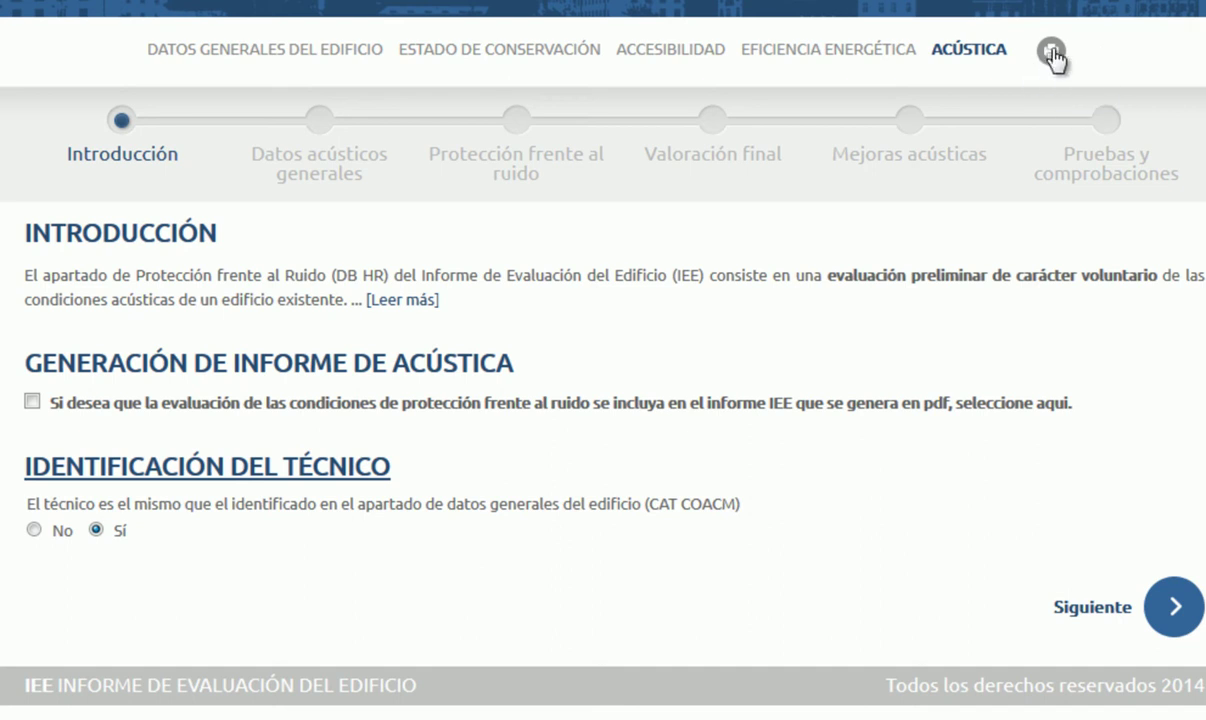
# Step: Show the output page offering Informe IEE, IEE Completo and Exportación Digital
pyautogui.click(1050, 52)
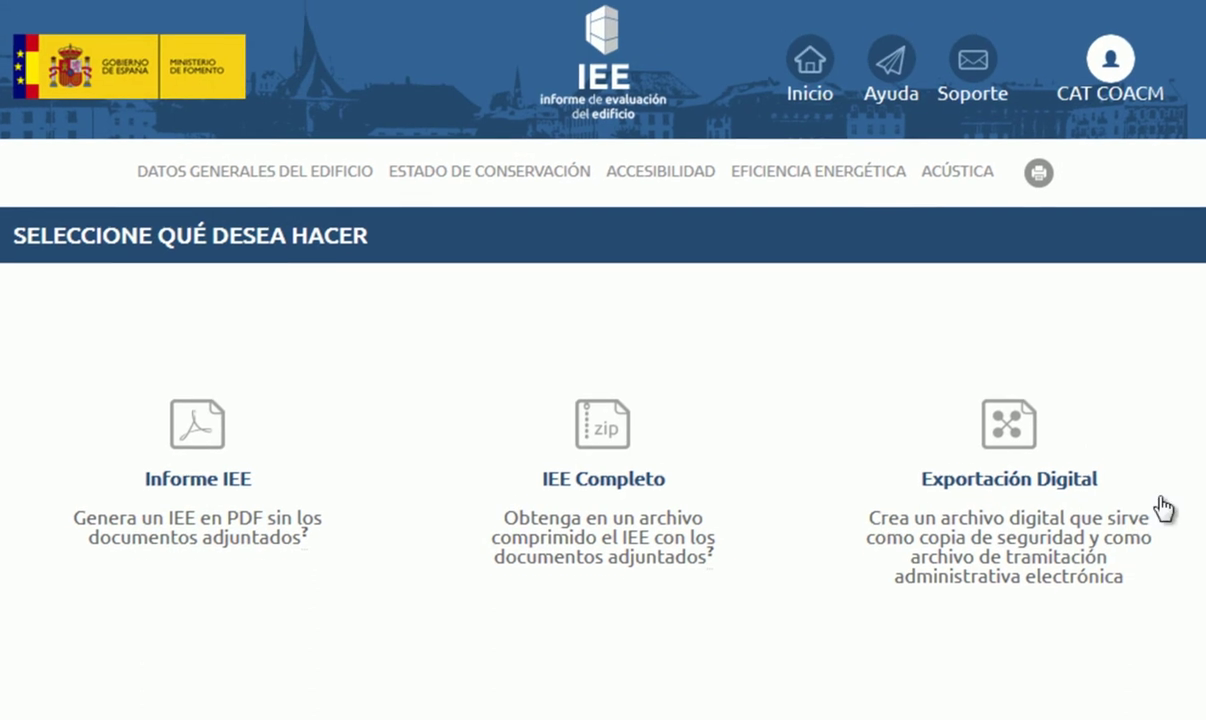
# Step: Go back to the IEE start page using Inicio in the header
pyautogui.click(808, 65)
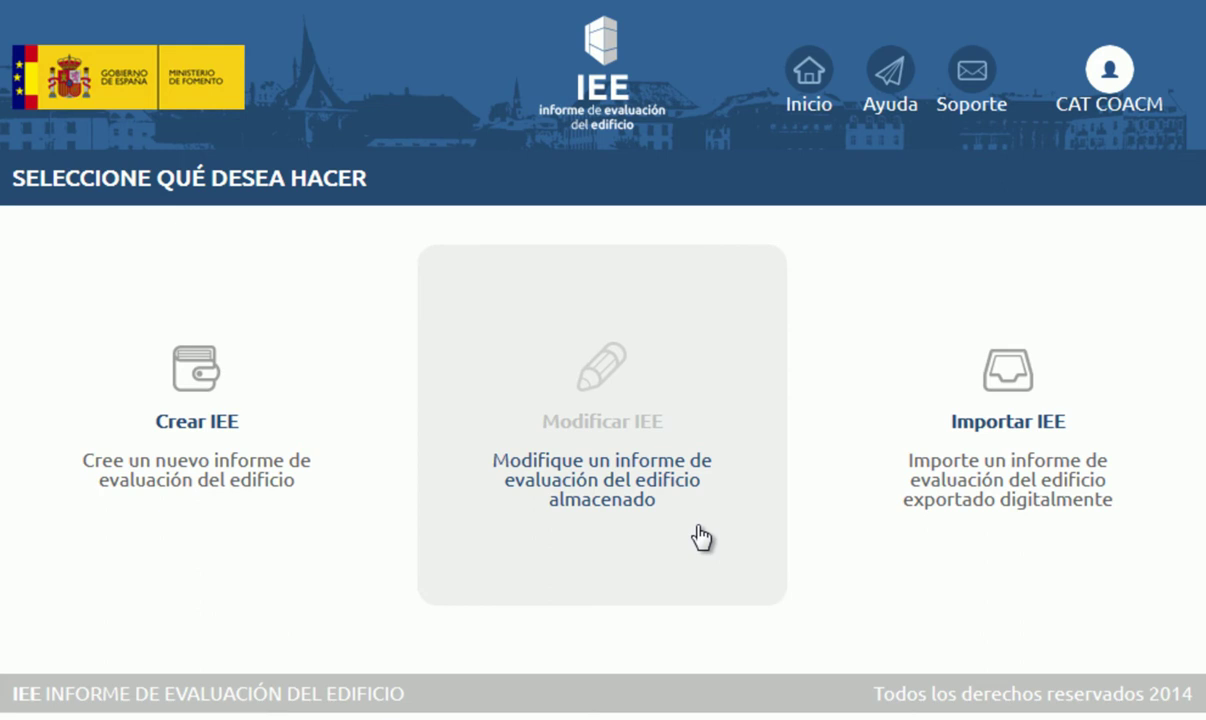
# Step: In Modificar IEE, delete the empty inspection dated 03/12/2014 and confirm with Aceptar
pyautogui.click(701, 537)
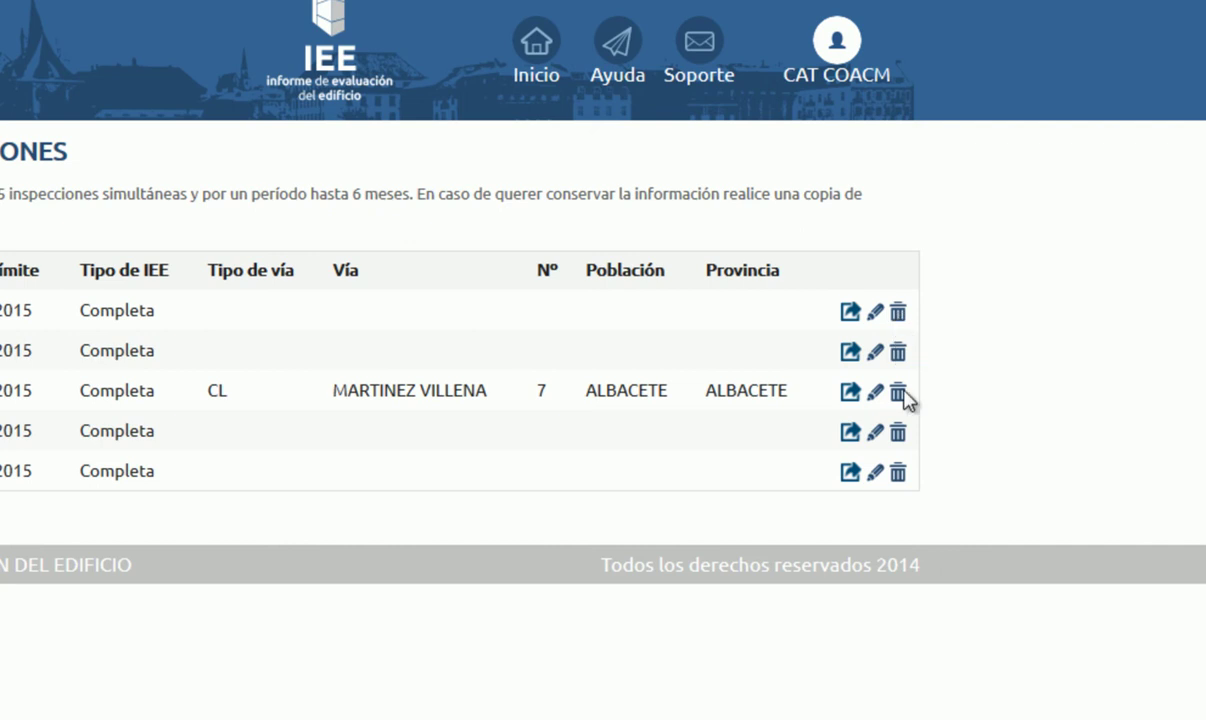
pyautogui.click(898, 474)
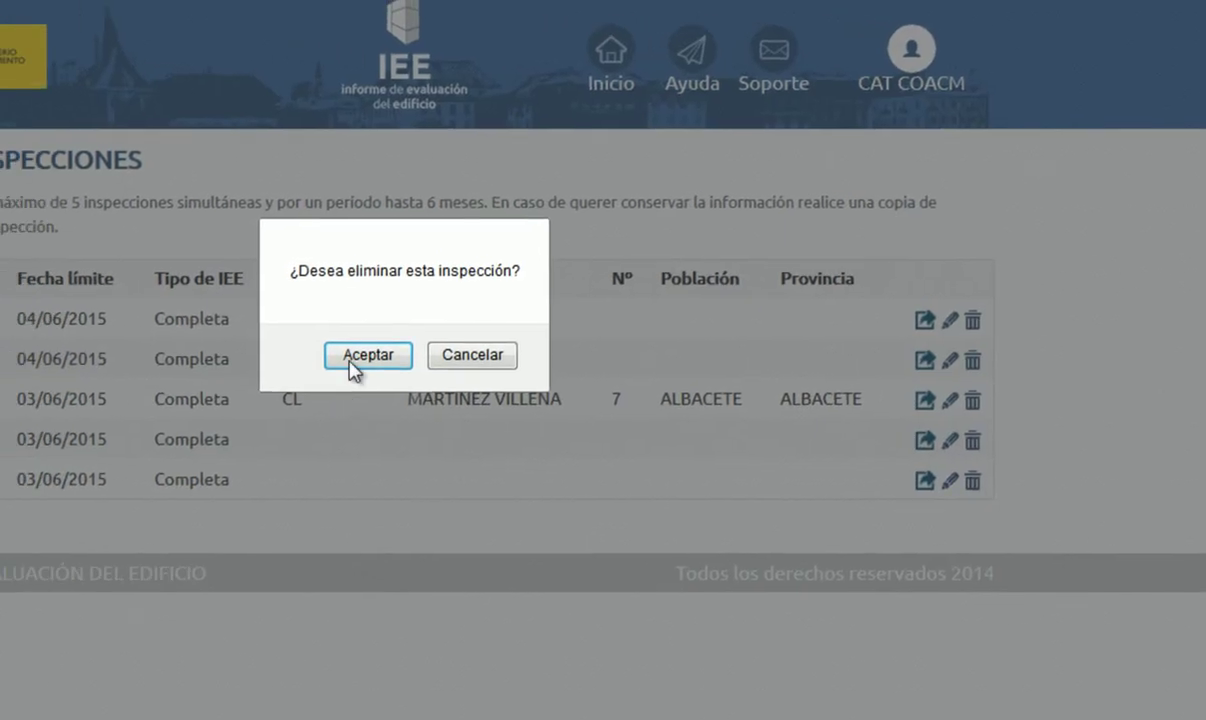
pyautogui.click(300, 344)
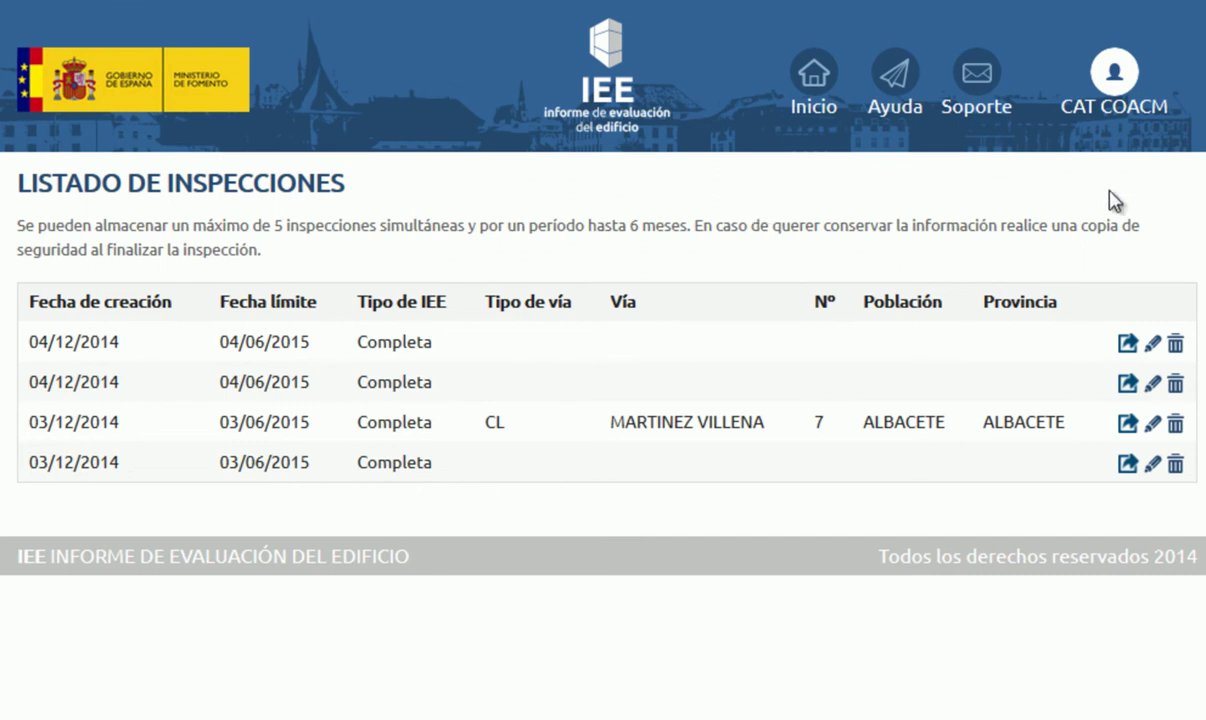
# Step: Look at the Importar IEE page, then bring up the IEE COMPLETO and IEE con ITE realizada options
pyautogui.click(814, 88)
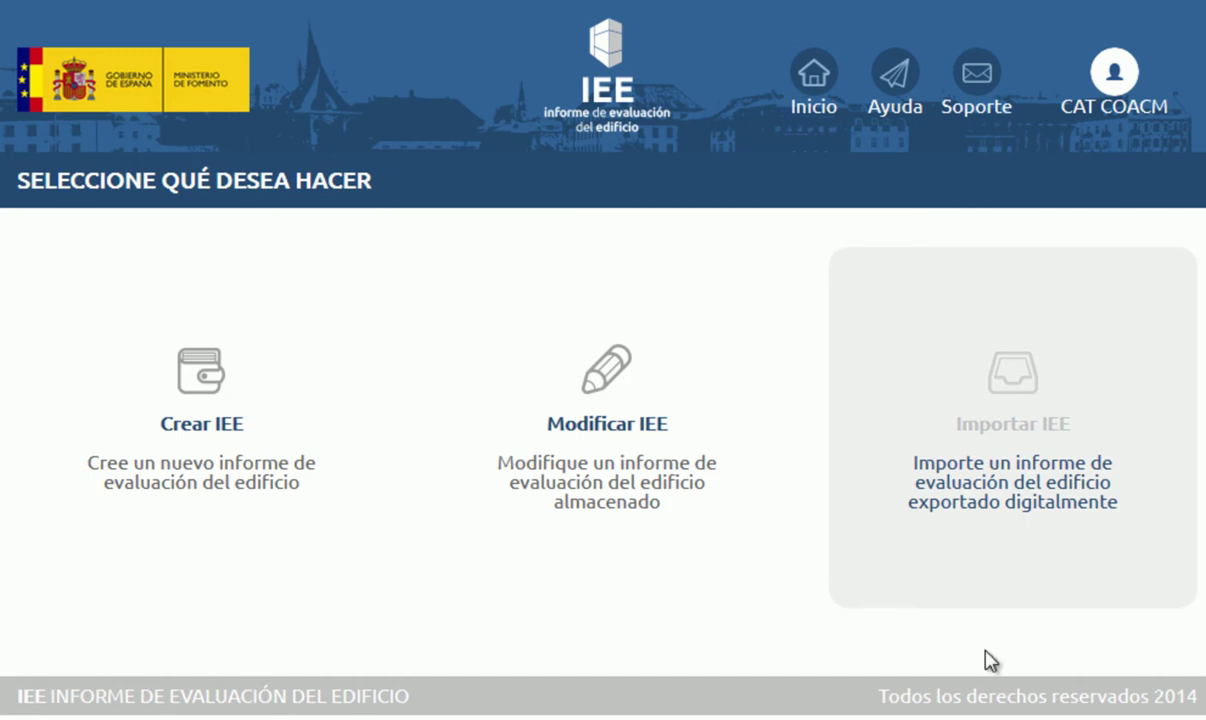
pyautogui.click(1039, 567)
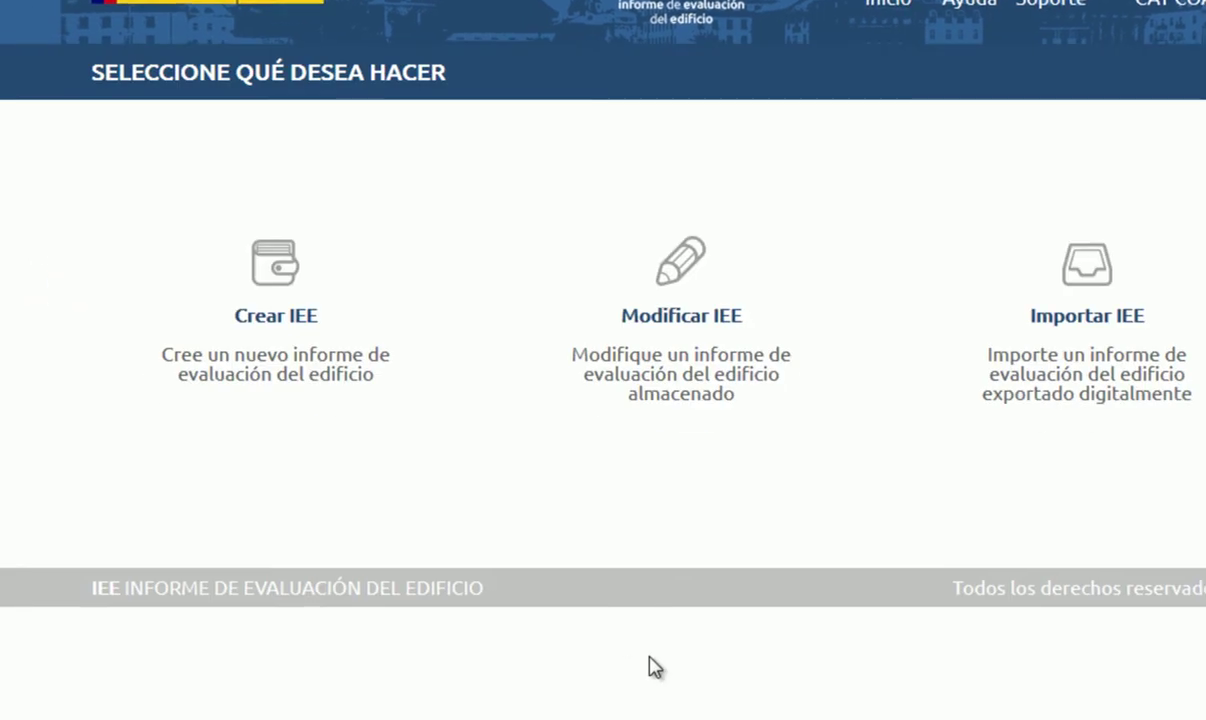
pyautogui.click(345, 381)
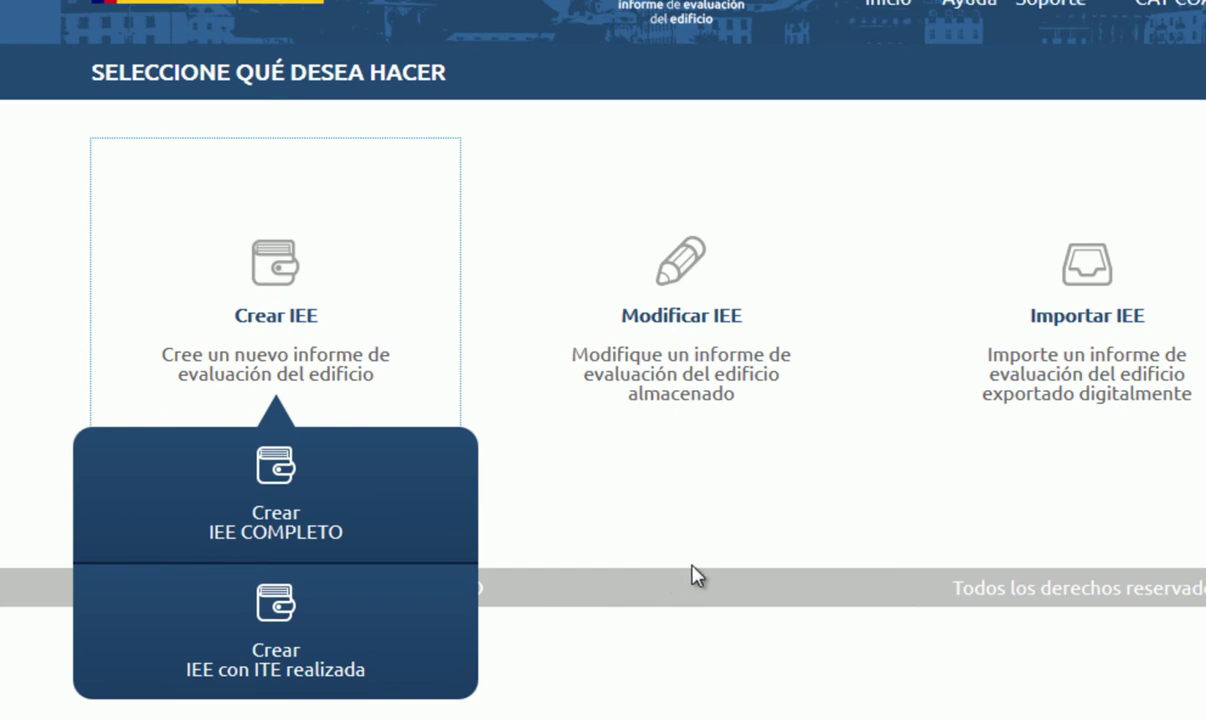
# Step: Start a new IEE COMPLETO and look through its blank Identificación del edificio form
pyautogui.click(395, 505)
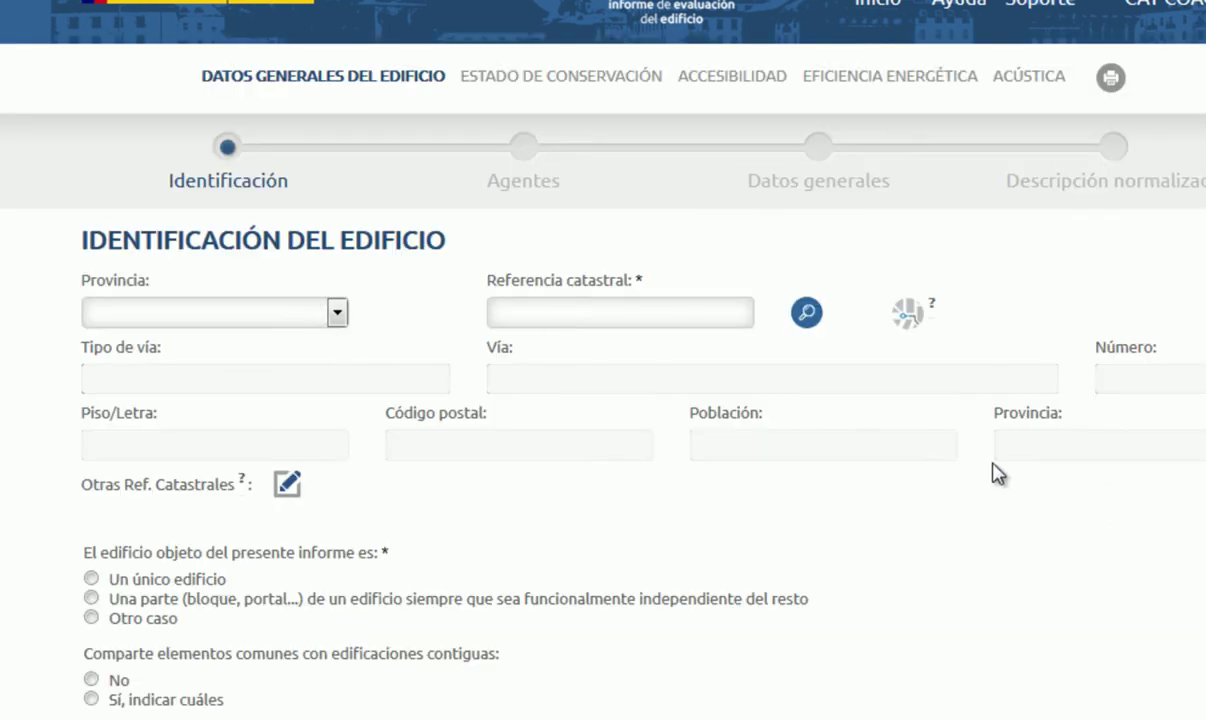
pyautogui.scroll(-5, 813, 506)
pyautogui.scroll(5, 813, 506)
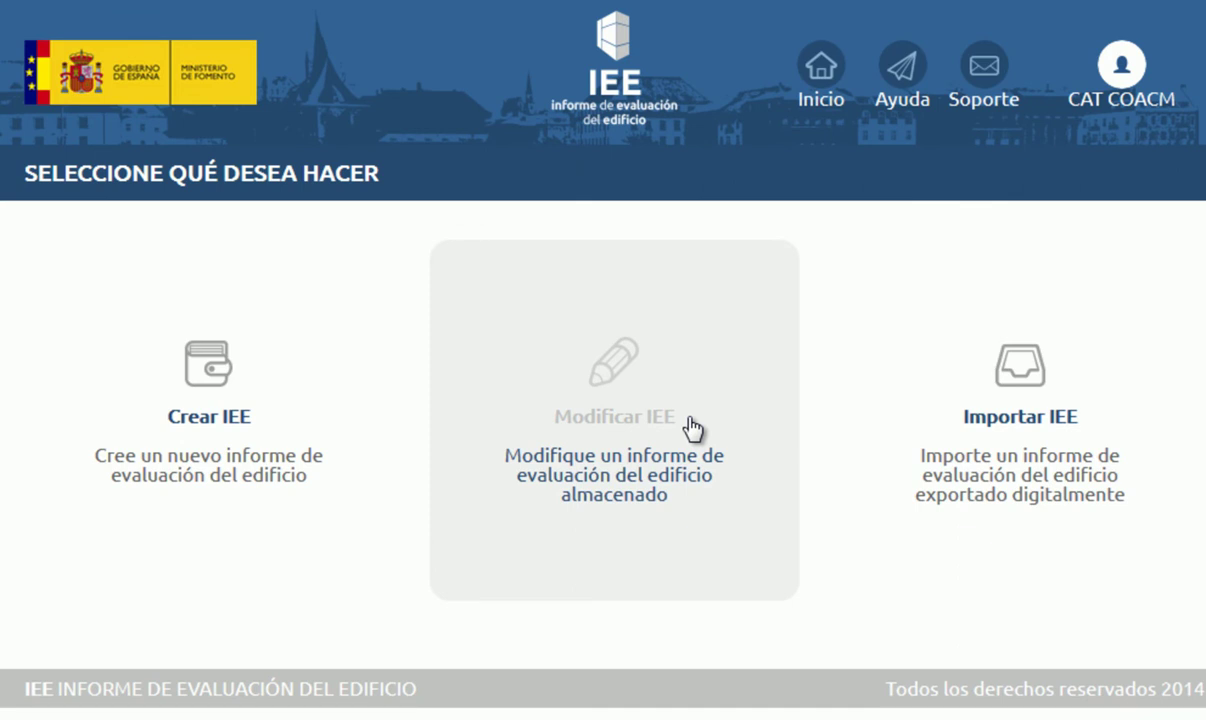
pyautogui.click(601, 456)
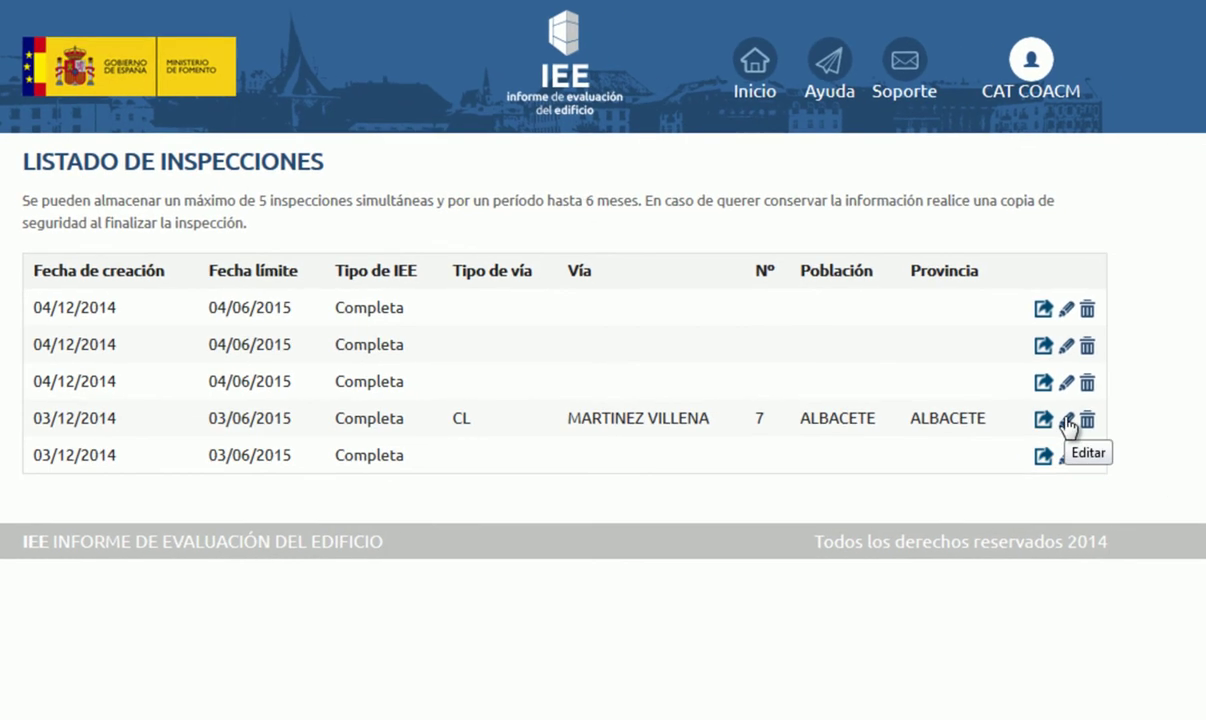
pyautogui.click(1066, 421)
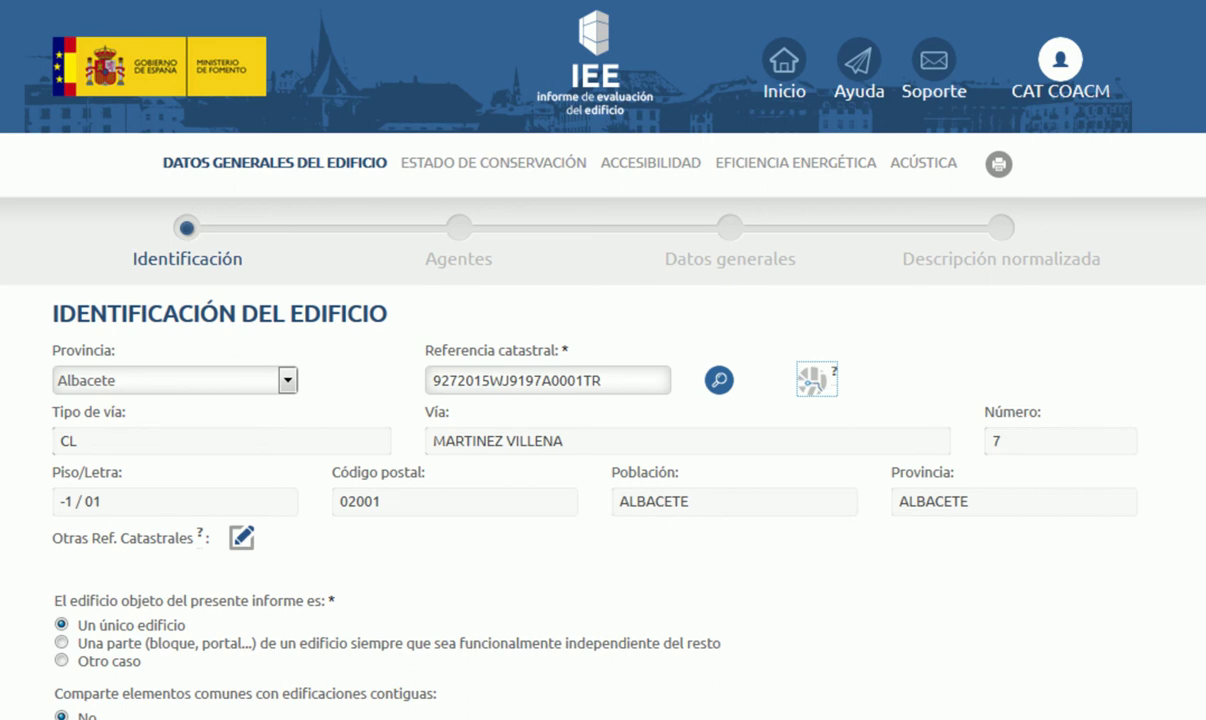
# Step: Reveal the manual address fields, then review the PGOU planning data, site plan and building photo
pyautogui.click(816, 390)
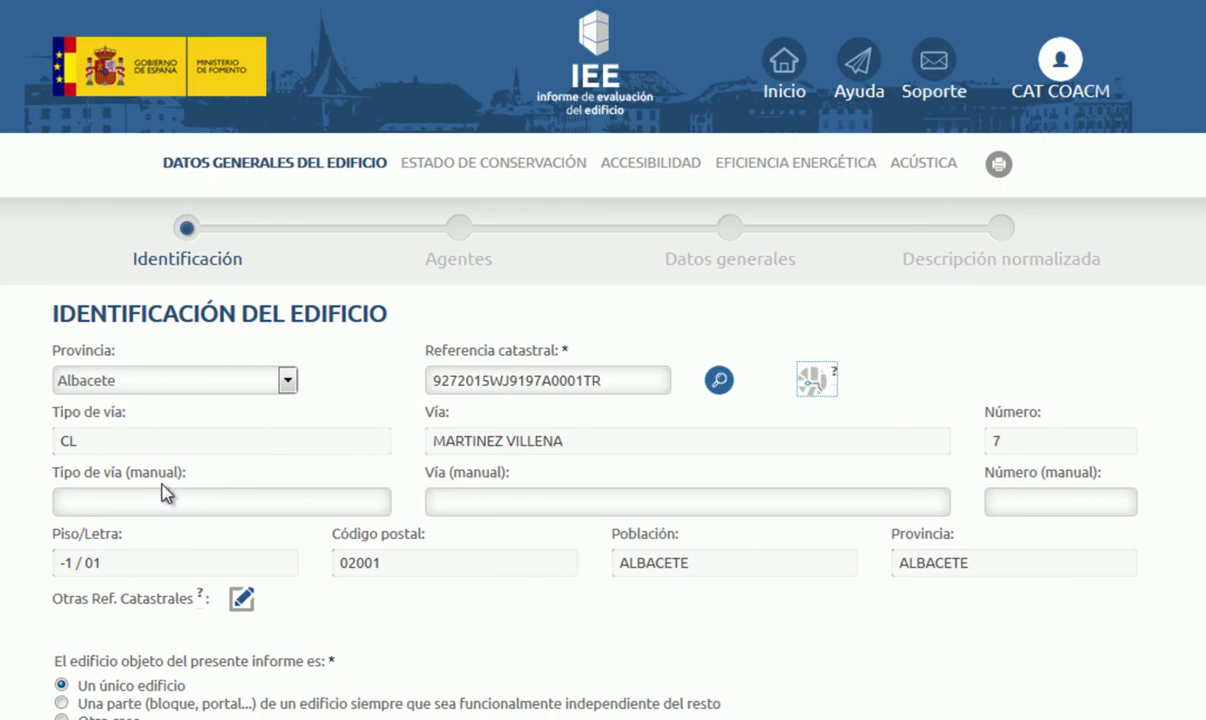
pyautogui.scroll(-5, 1105, 535)
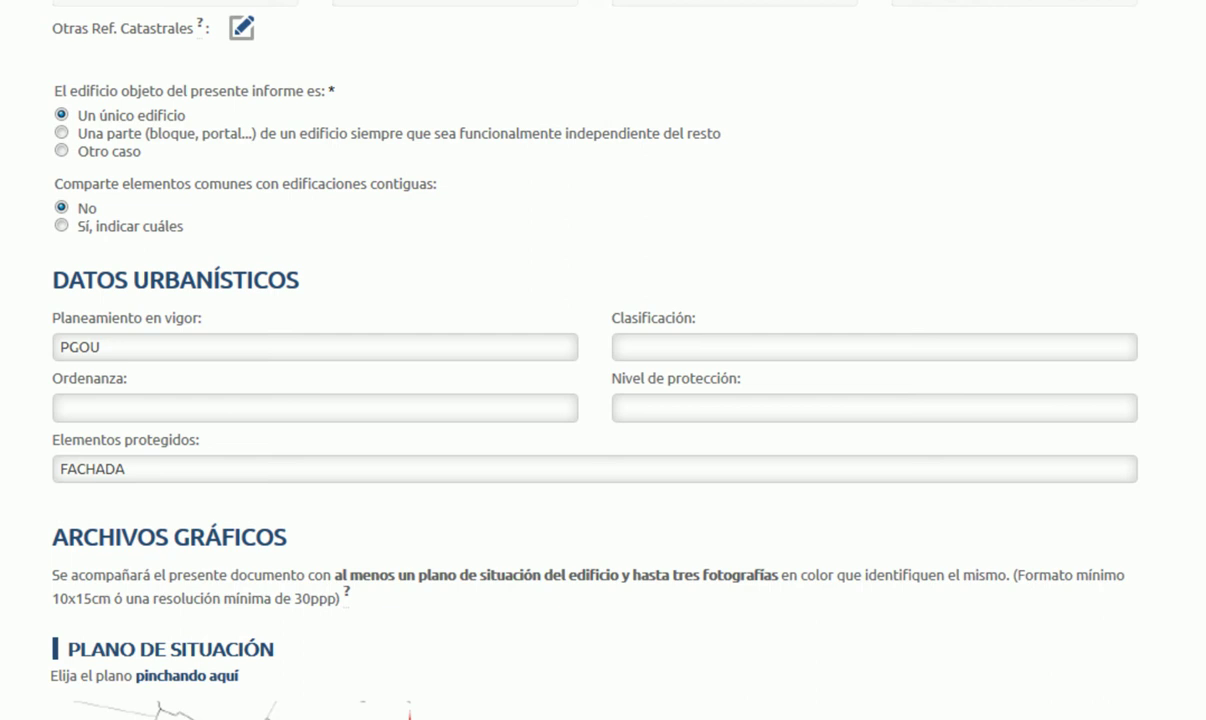
pyautogui.scroll(-5, 1133, 429)
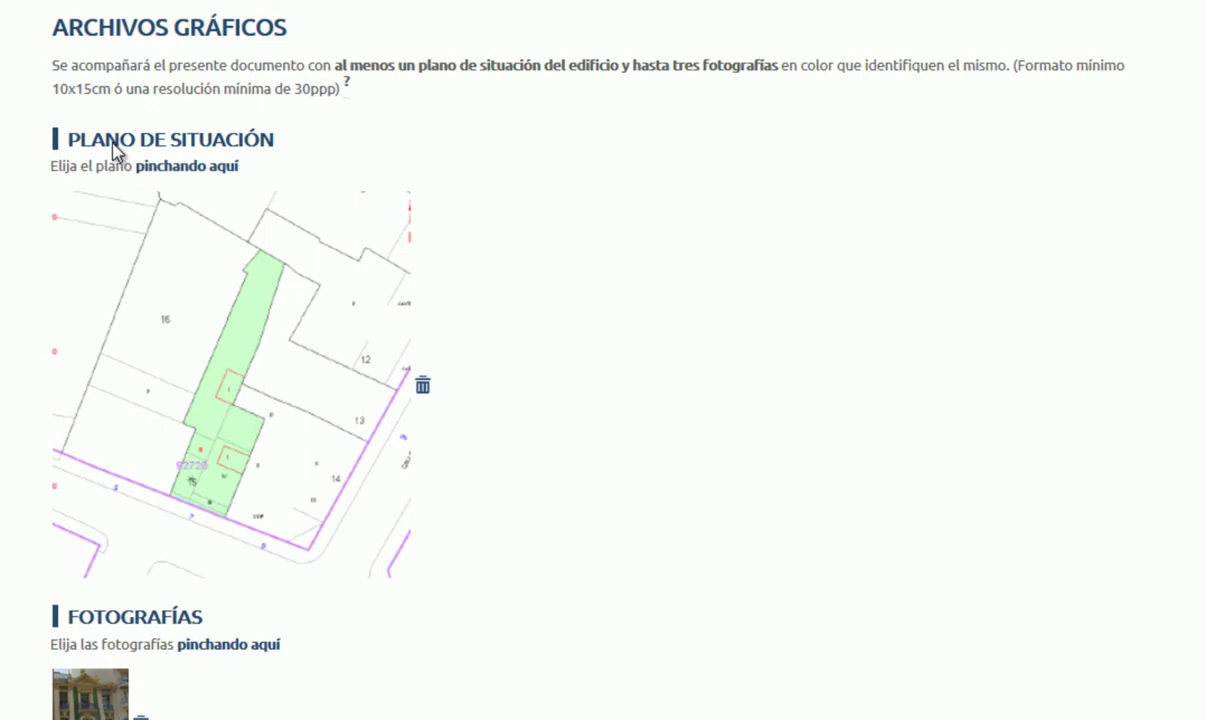
# Step: Cancel the site plan and building photo file pickers without selecting any file
pyautogui.click(161, 170)
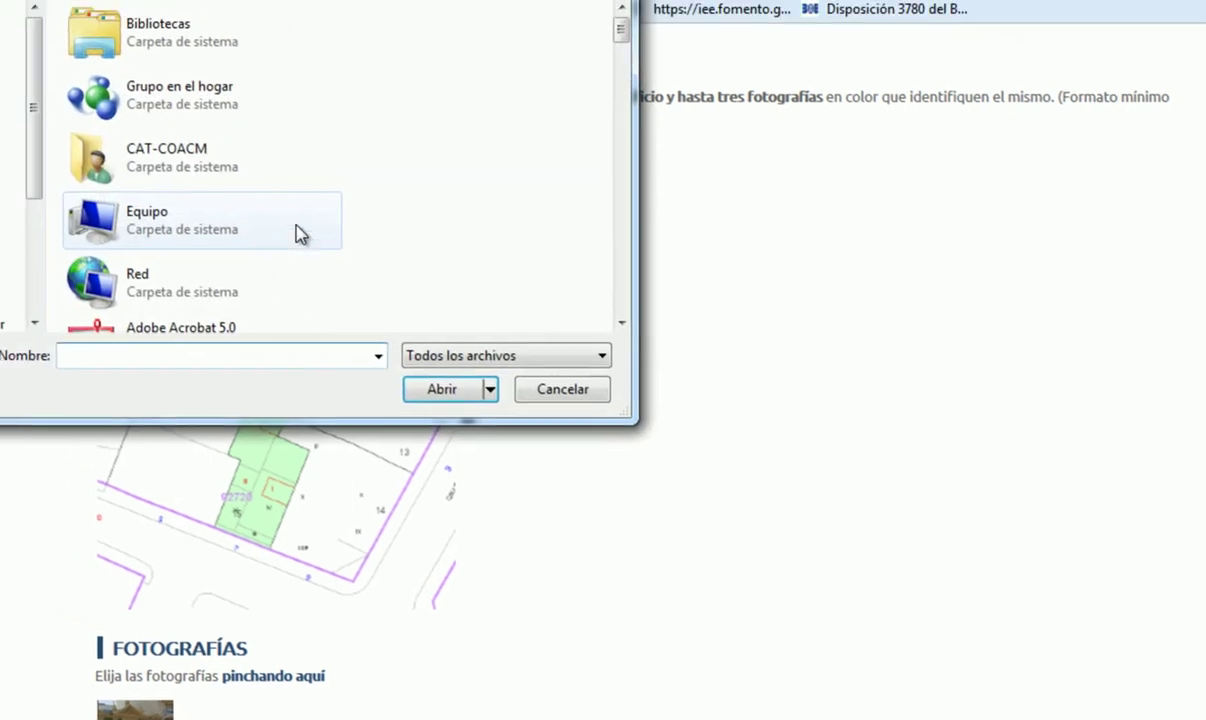
pyautogui.click(605, 0)
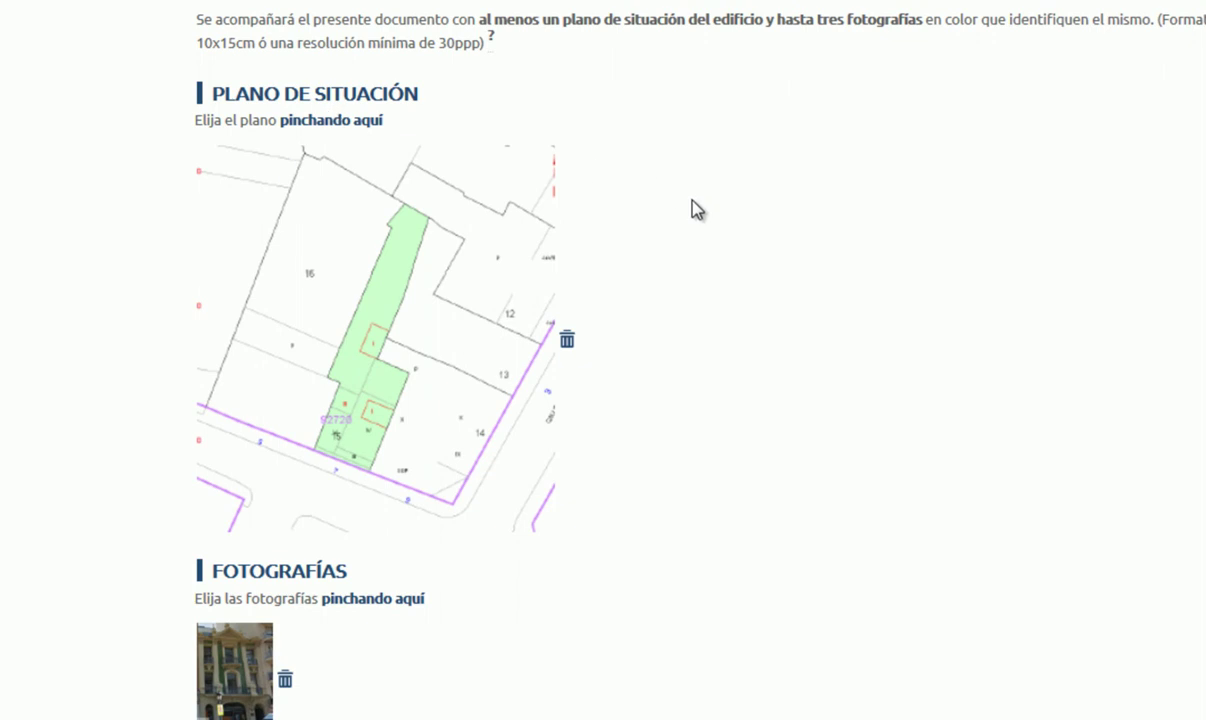
pyautogui.scroll(-1, 692, 207)
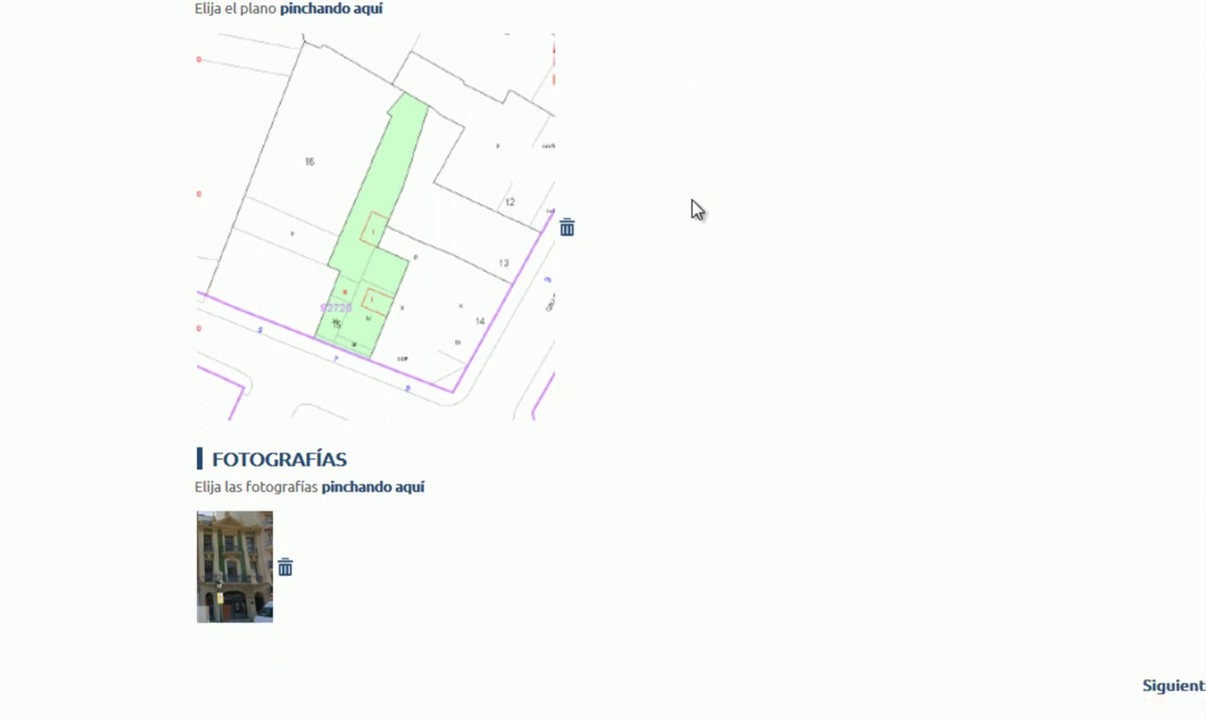
pyautogui.click(420, 482)
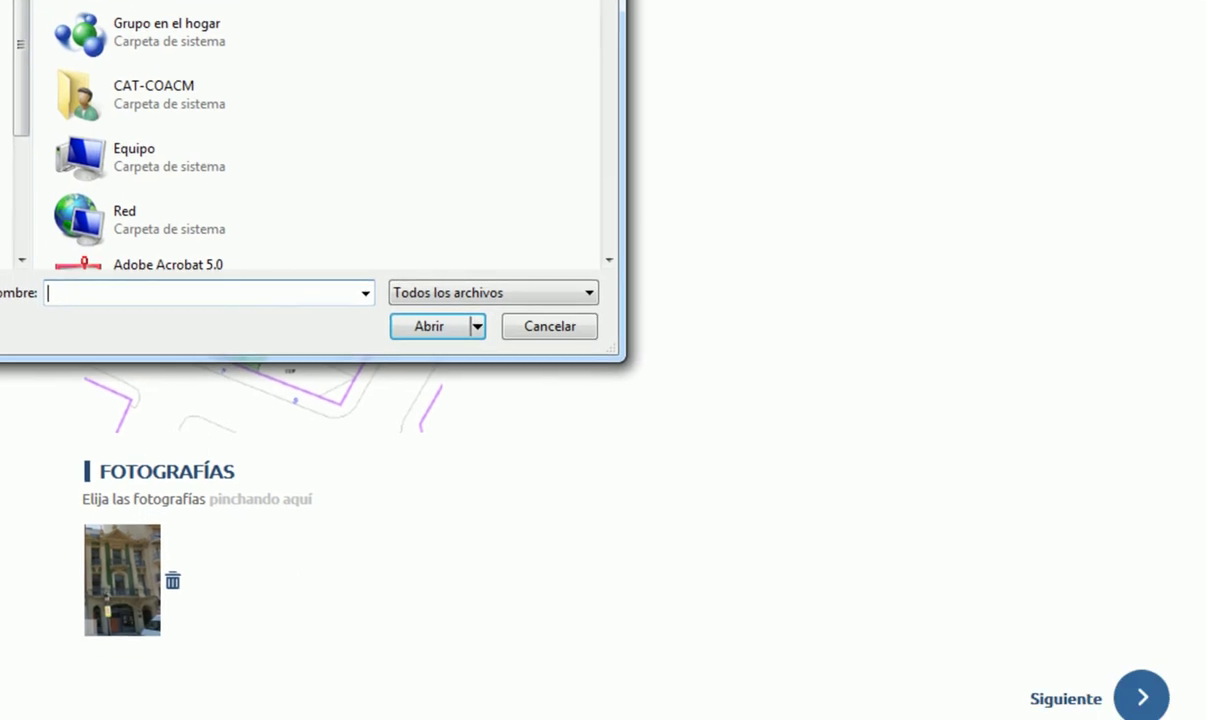
pyautogui.click(757, 6)
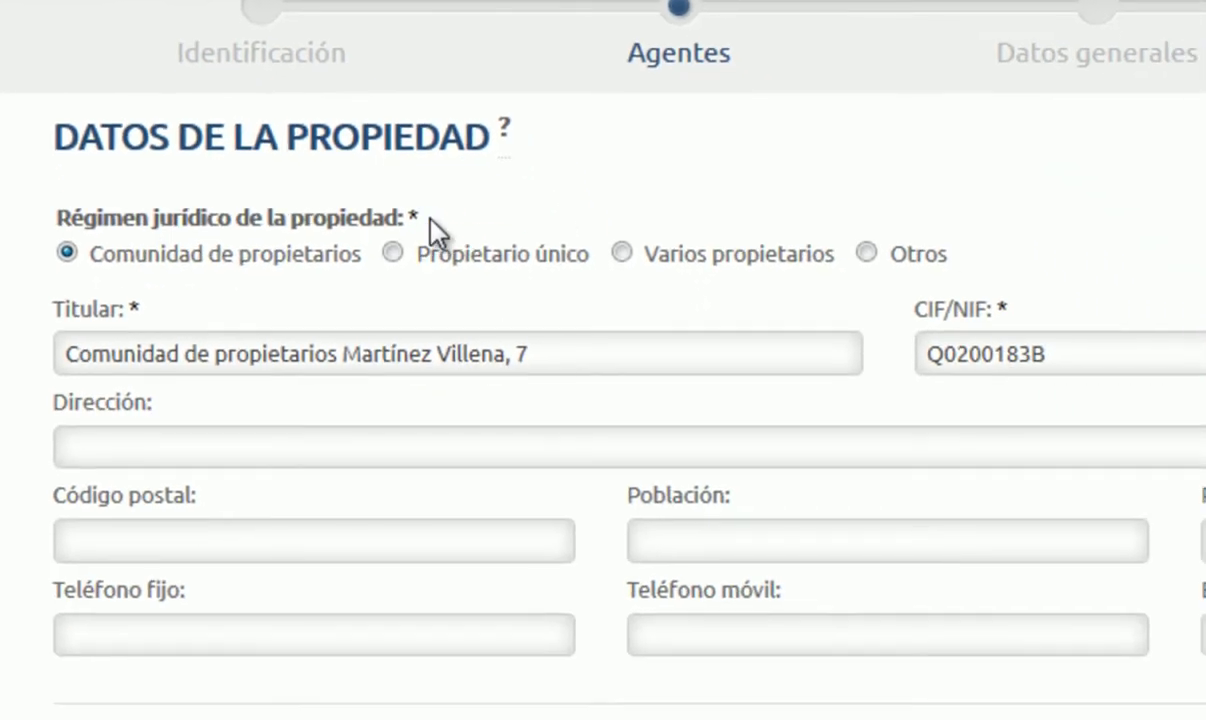
# Step: Check the Comunidad de propietarios owner data and technician fields, then continue to Datos generales
pyautogui.moveTo(608, 509); pyautogui.dragTo(617, 522)
pyautogui.click(525, 177)
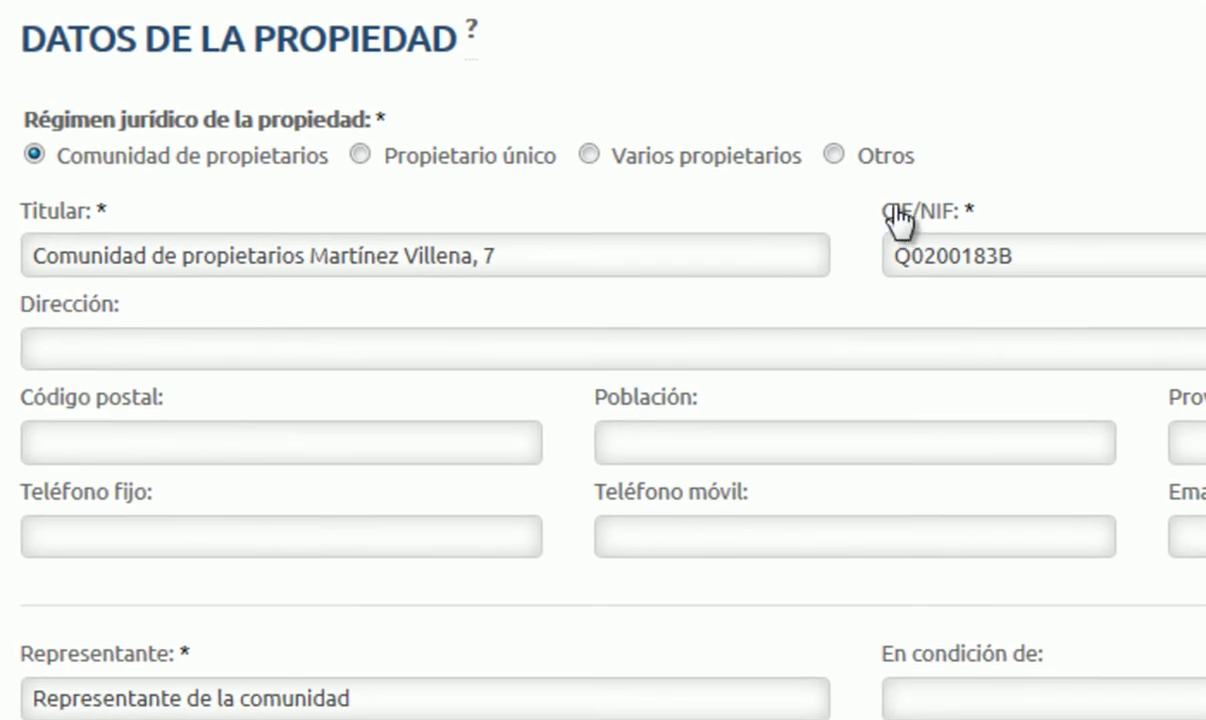
pyautogui.scroll(-5, 178, 625)
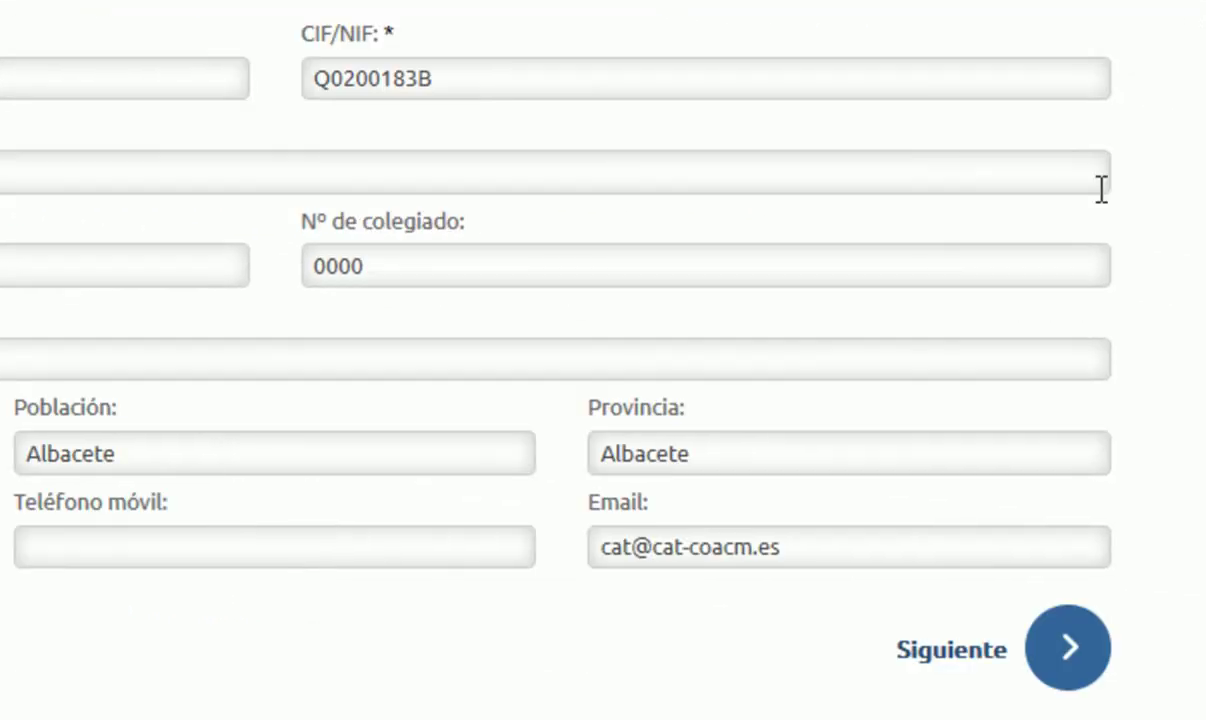
pyautogui.click(1068, 652)
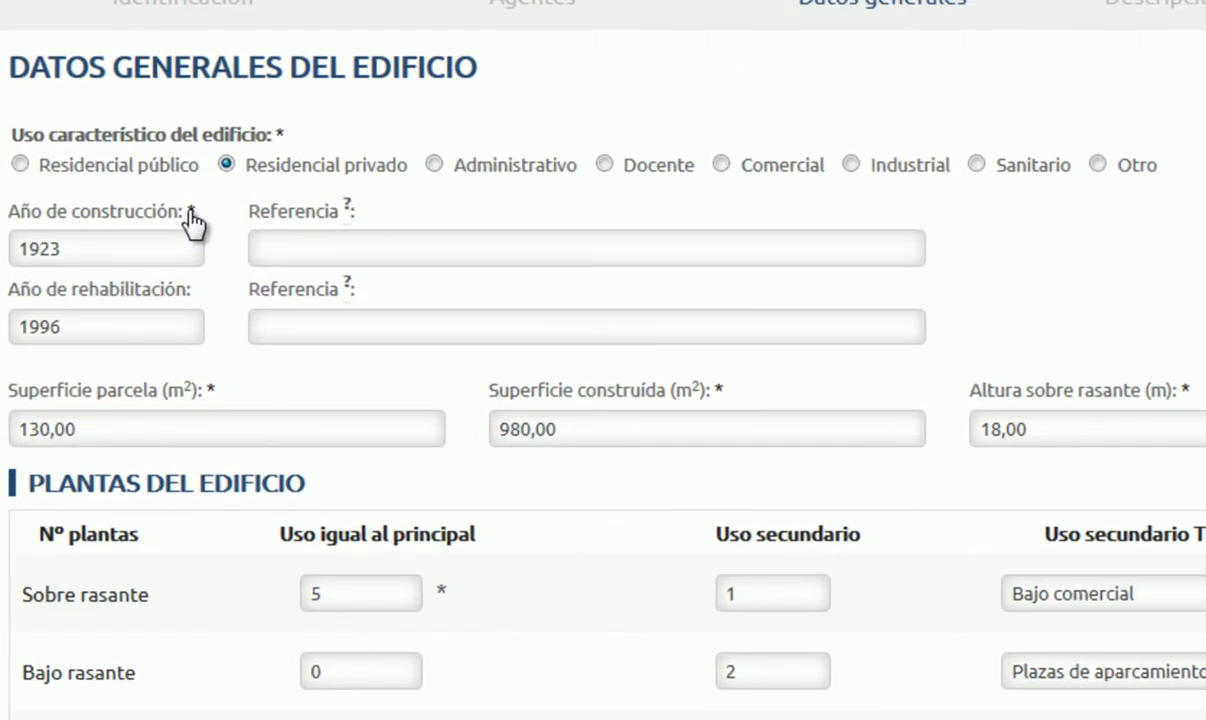
pyautogui.scroll(-2, 235, 404)
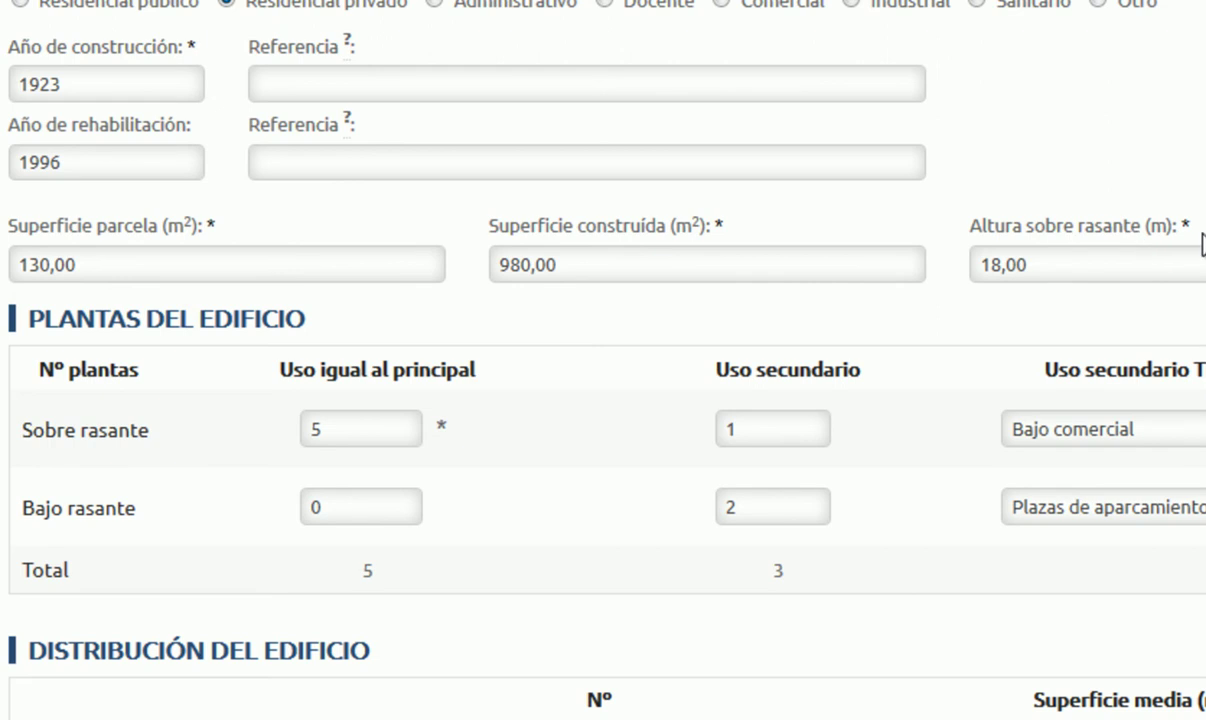
pyautogui.scroll(-2, 740, 192)
pyautogui.scroll(-2, 737, 188)
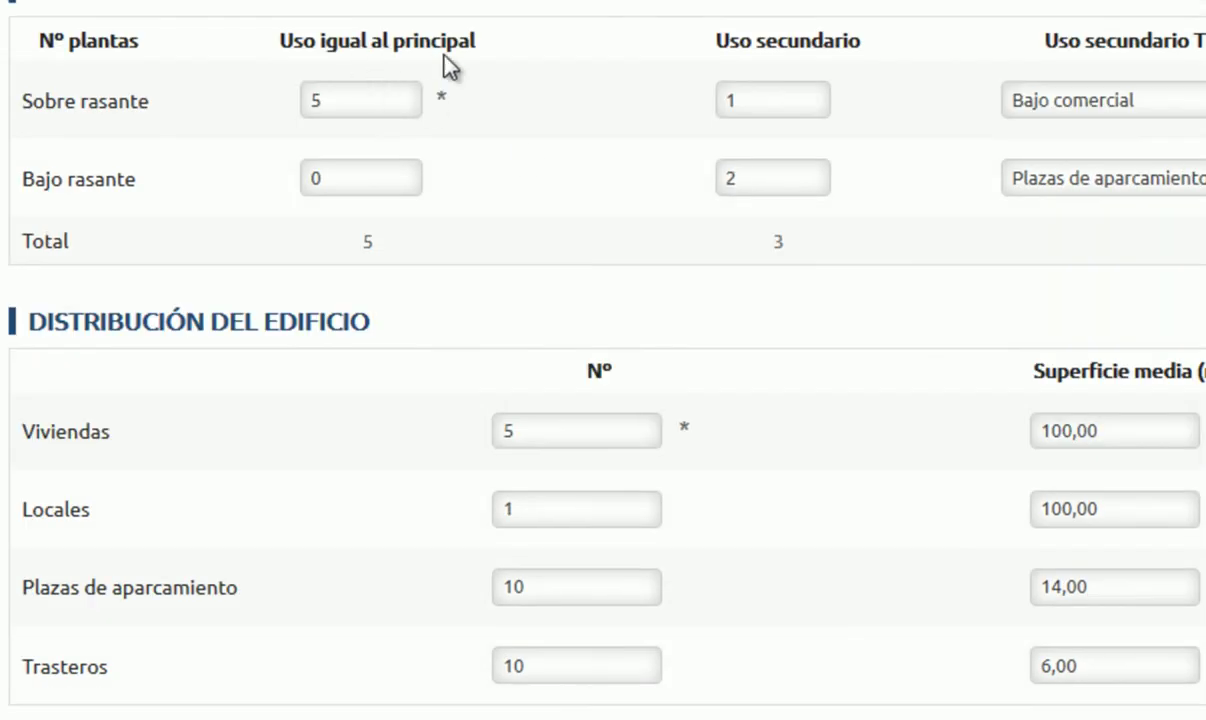
pyautogui.scroll(-4, 349, 155)
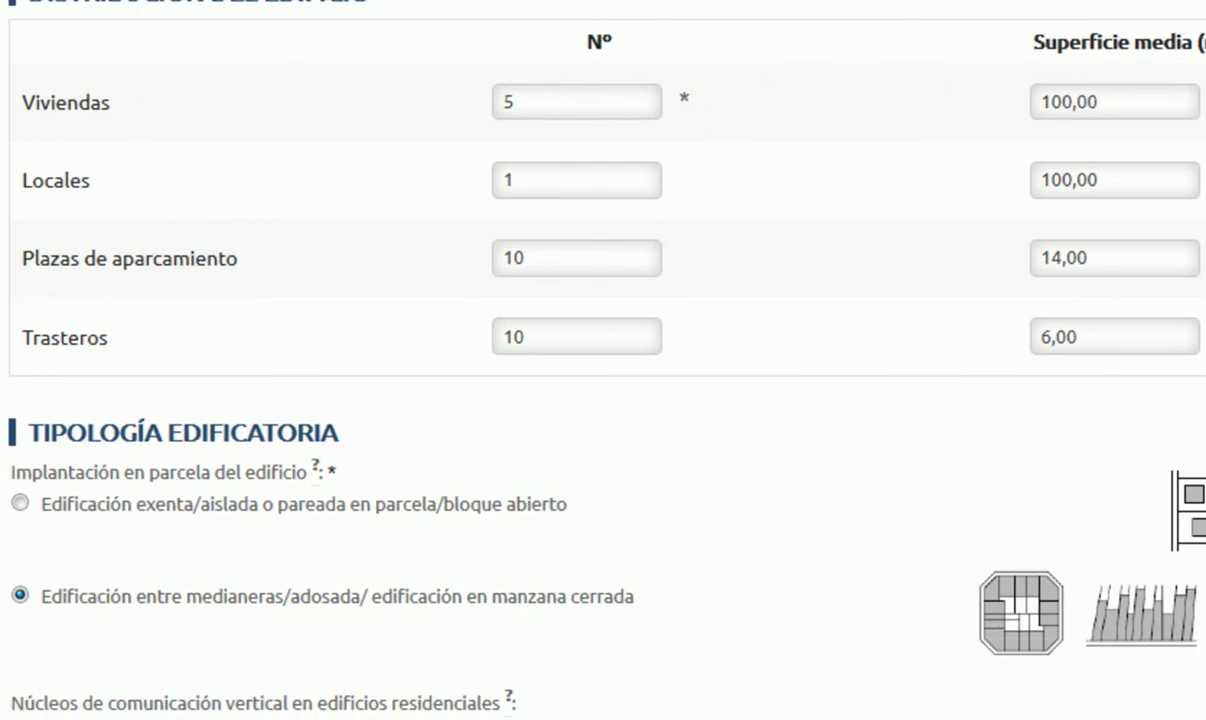
pyautogui.scroll(-8, 603, 360)
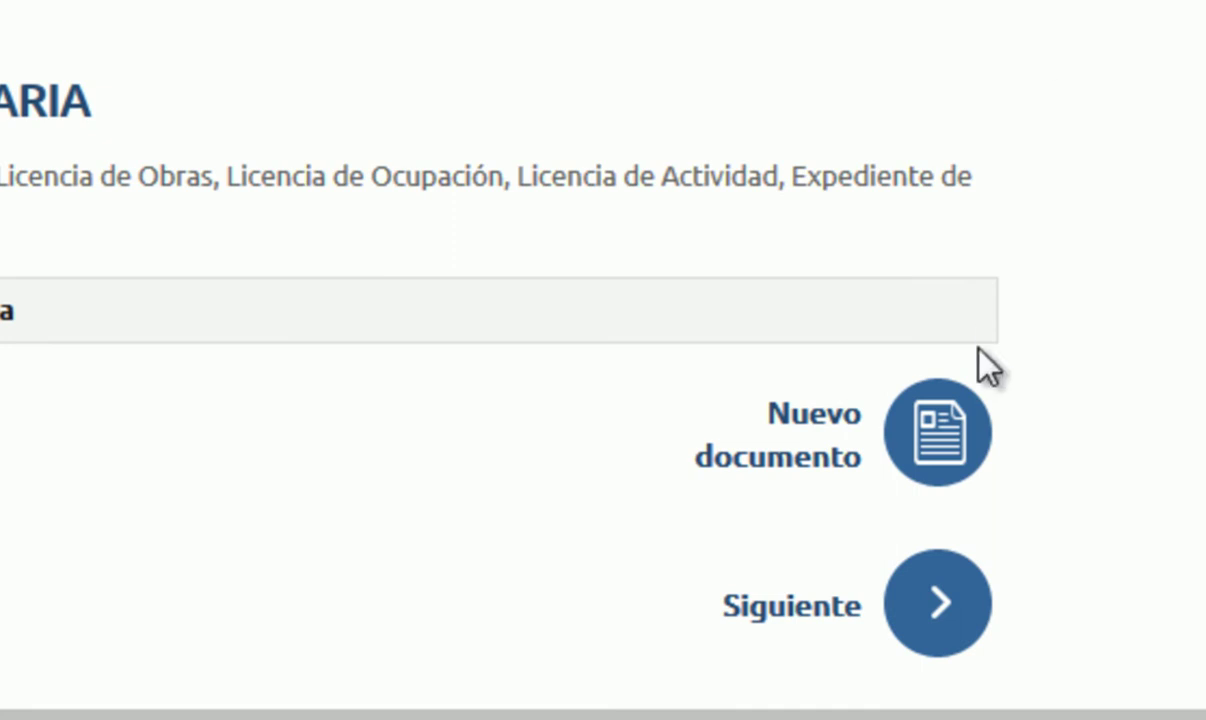
pyautogui.click(932, 428)
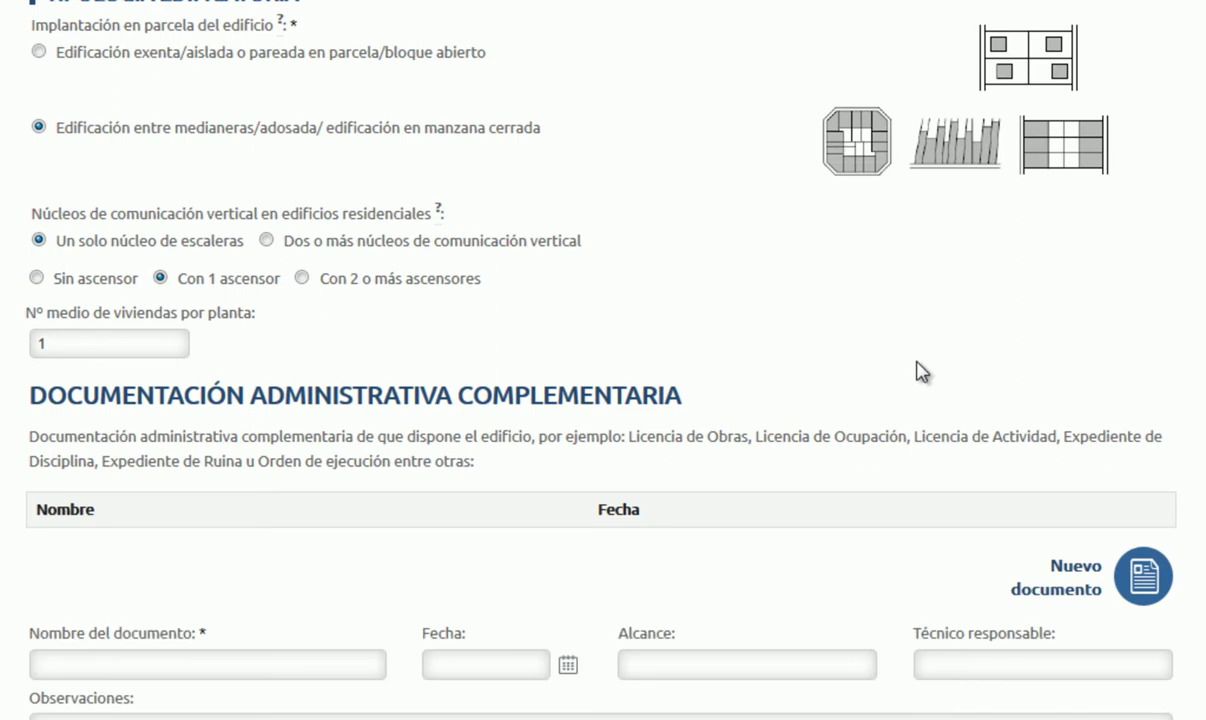
pyautogui.scroll(-2, 968, 358)
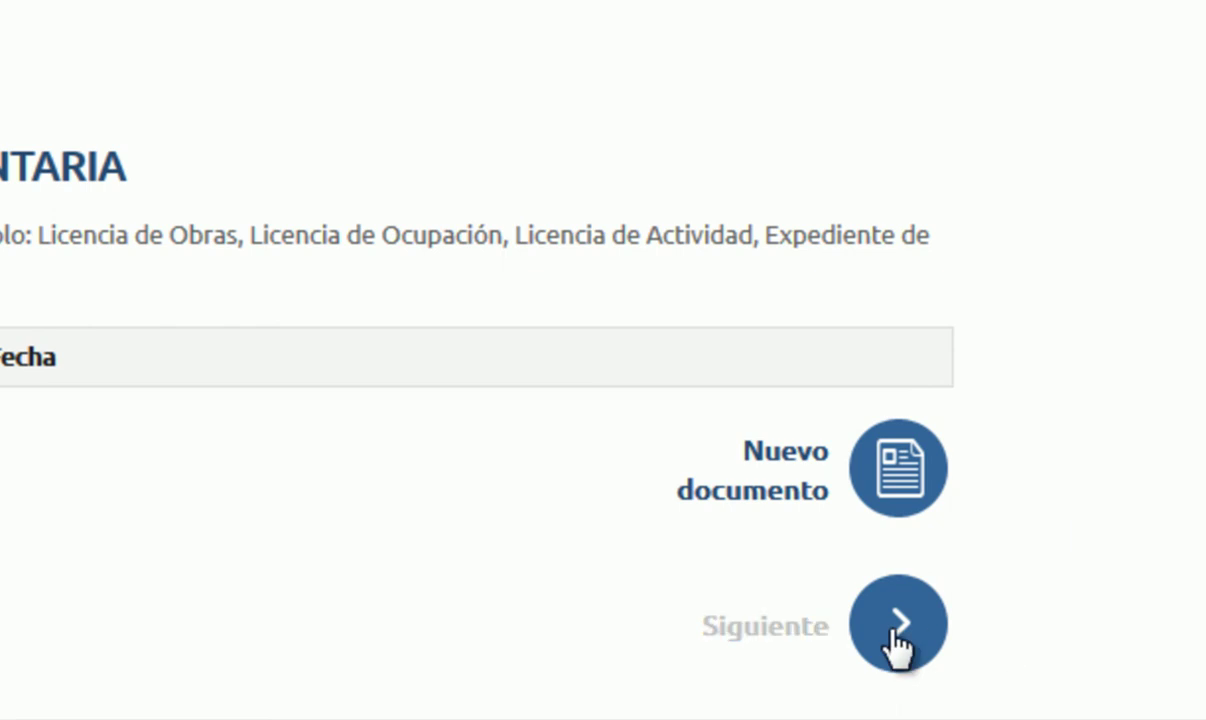
# Step: Continue from Datos generales to the Descripción normalizada step with Siguiente
pyautogui.click(896, 630)
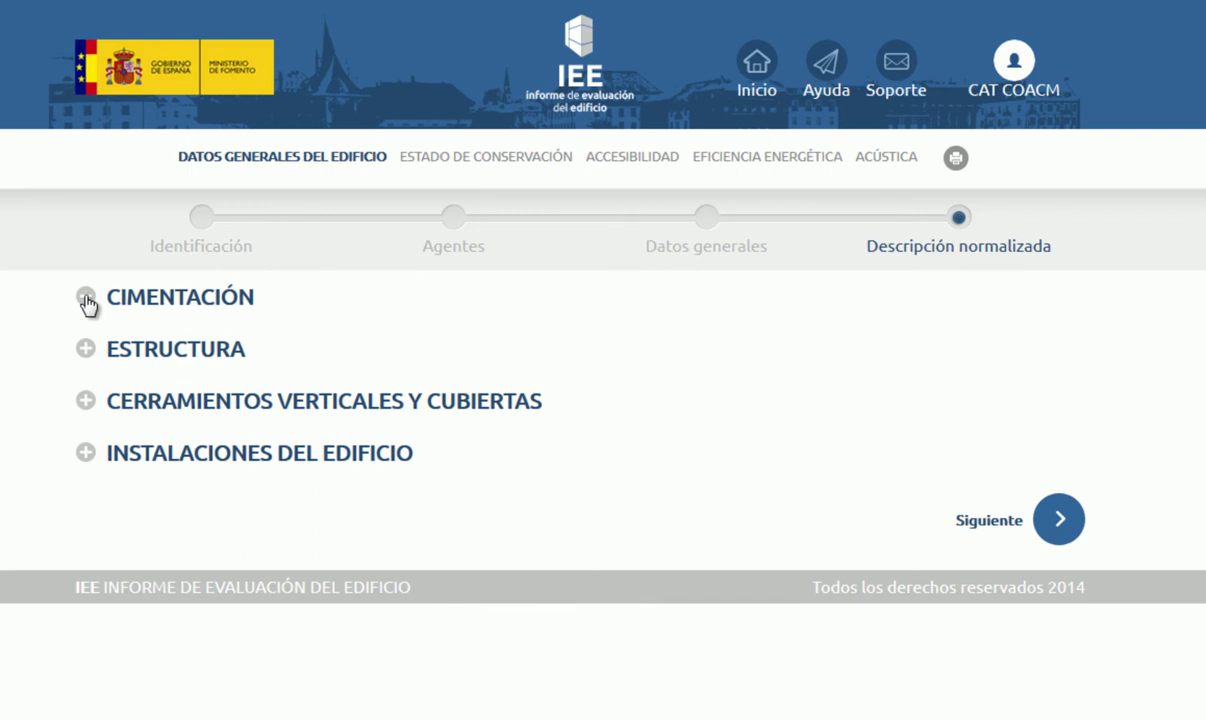
pyautogui.click(86, 298)
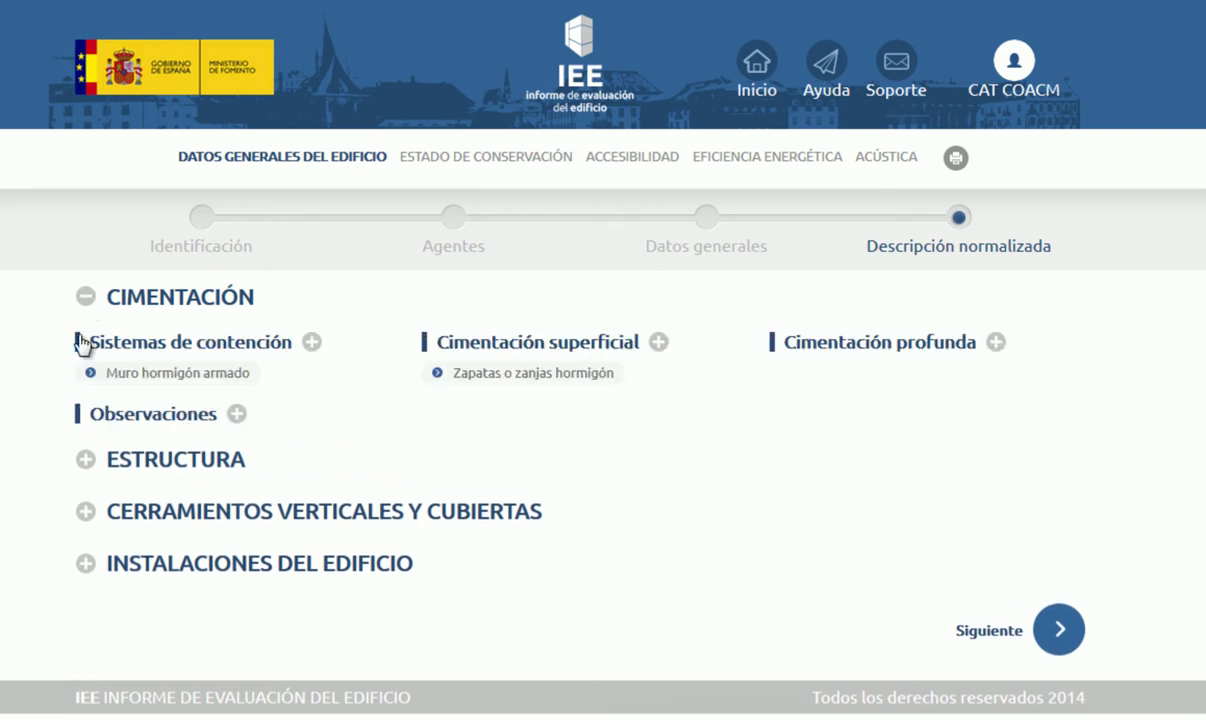
pyautogui.click(312, 342)
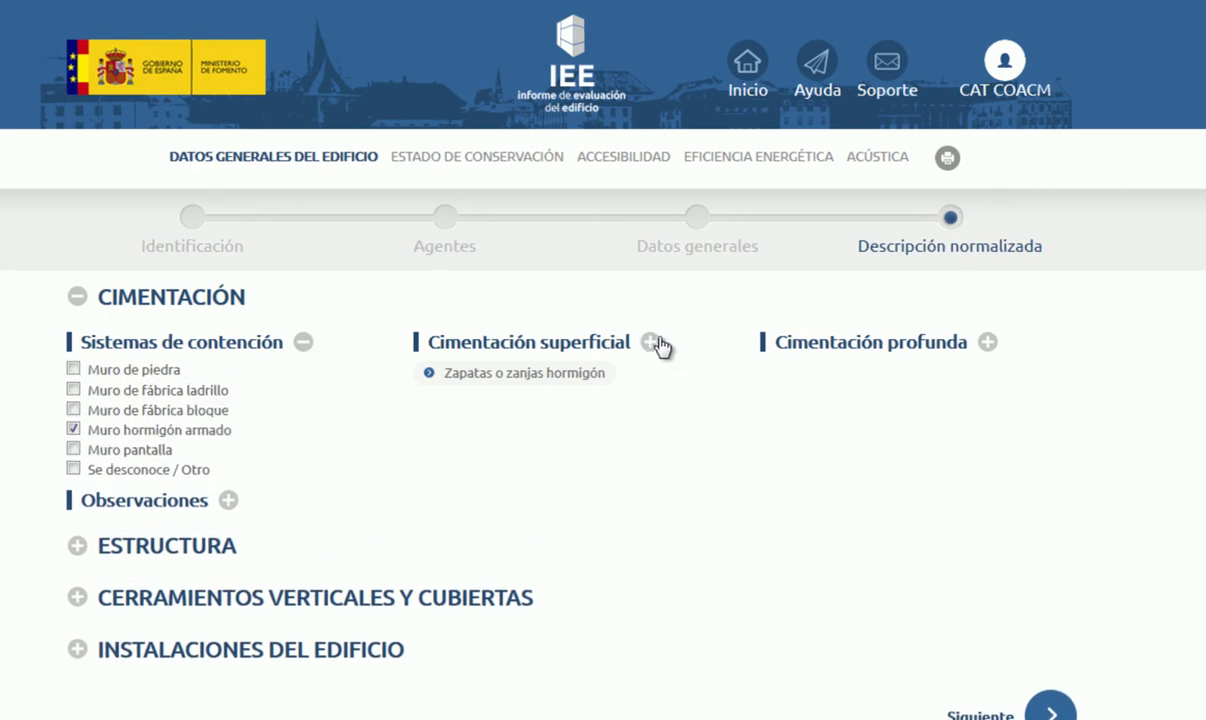
pyautogui.click(651, 343)
pyautogui.click(987, 343)
pyautogui.click(988, 344)
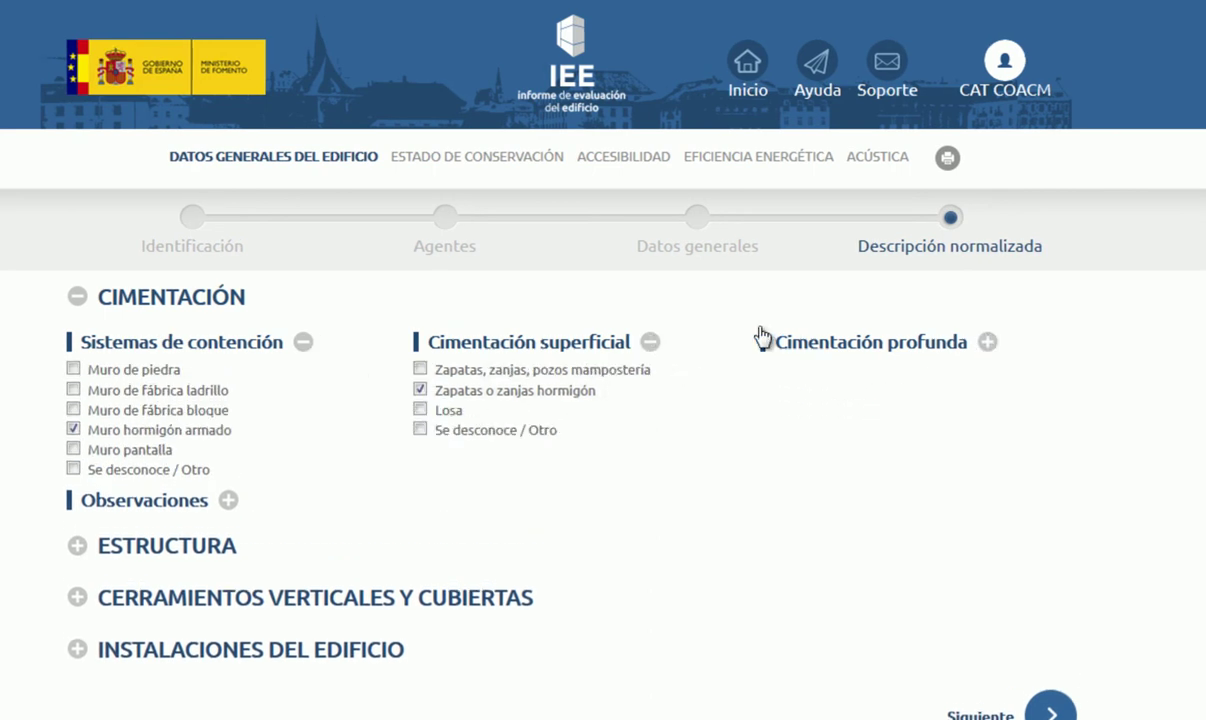
pyautogui.click(650, 342)
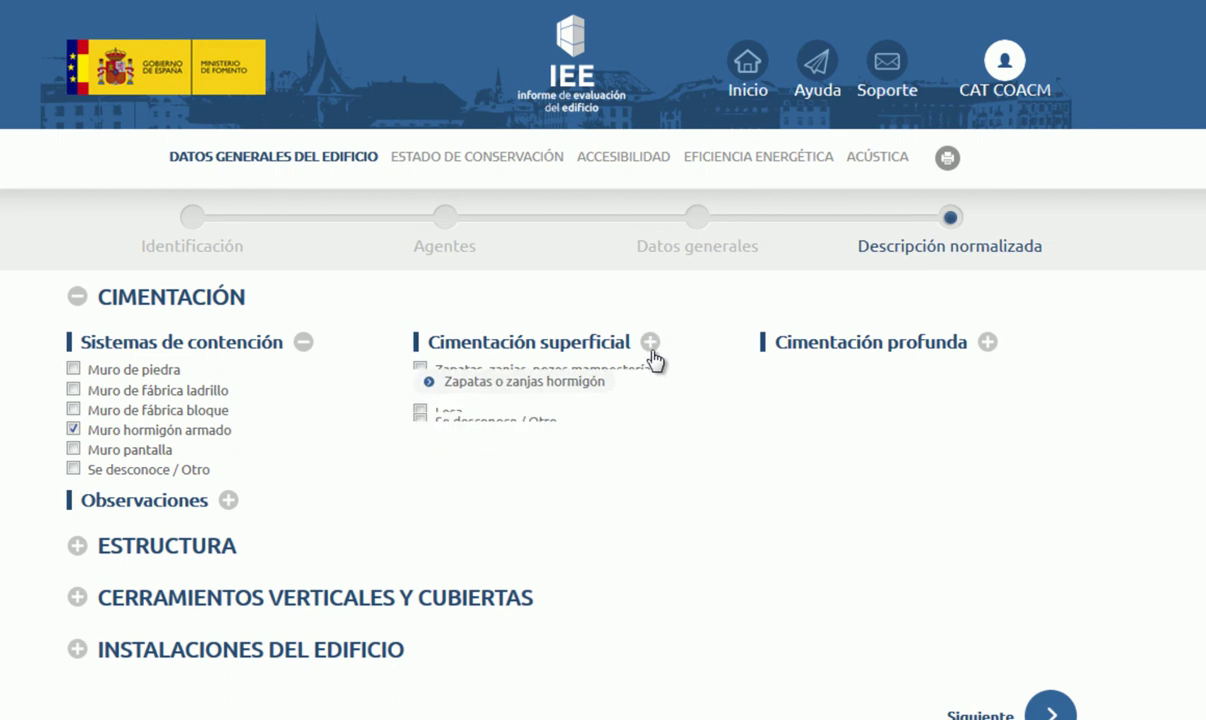
pyautogui.click(304, 342)
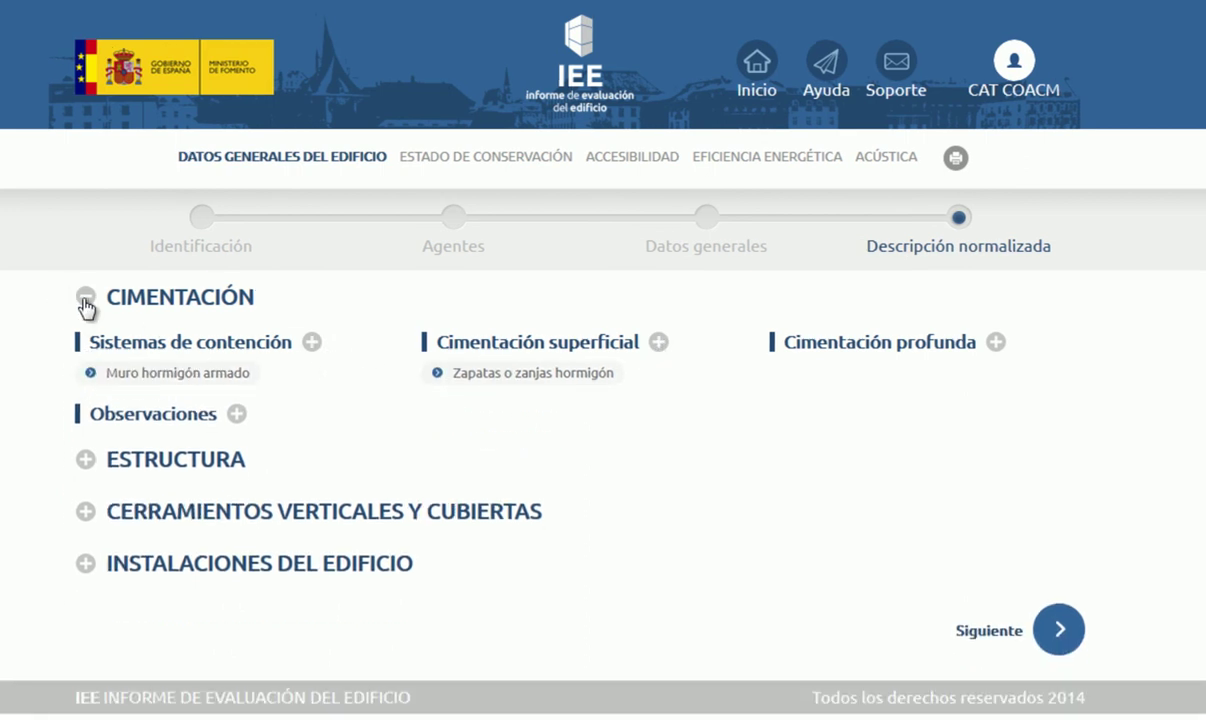
pyautogui.click(84, 305)
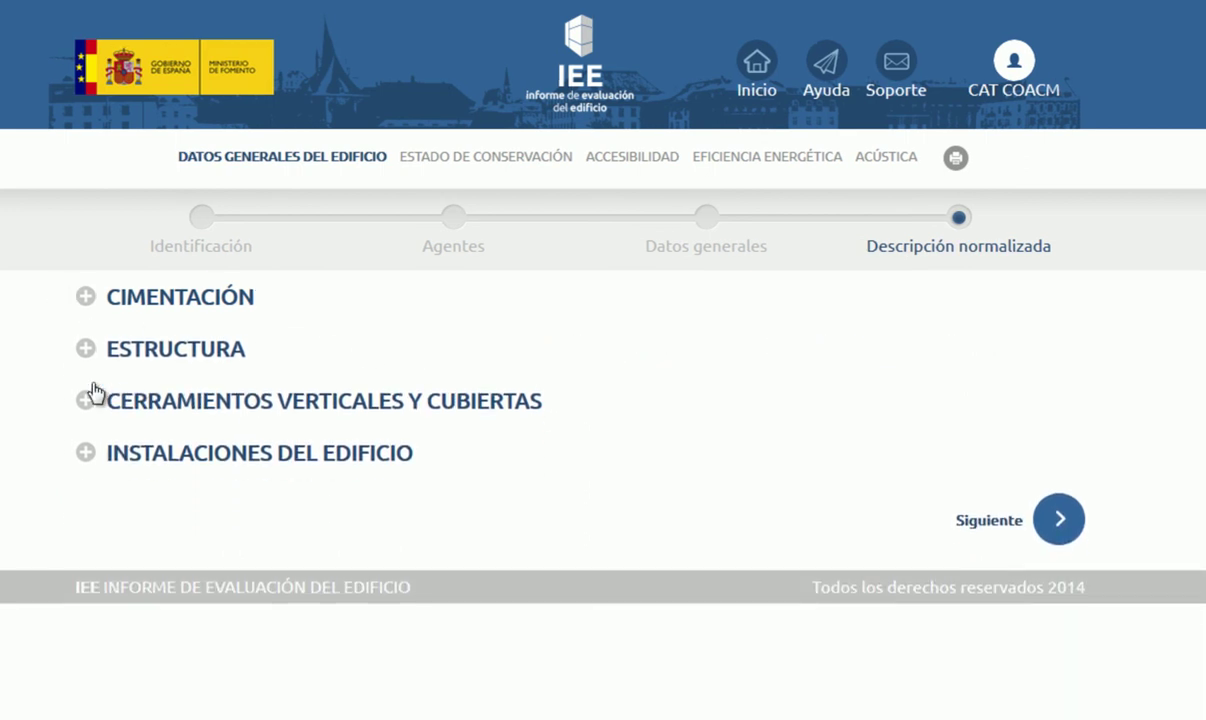
# Step: Review the ESTRUCTURA description, collapse it, and expand CERRAMIENTOS VERTICALES Y CUBIERTAS
pyautogui.click(86, 349)
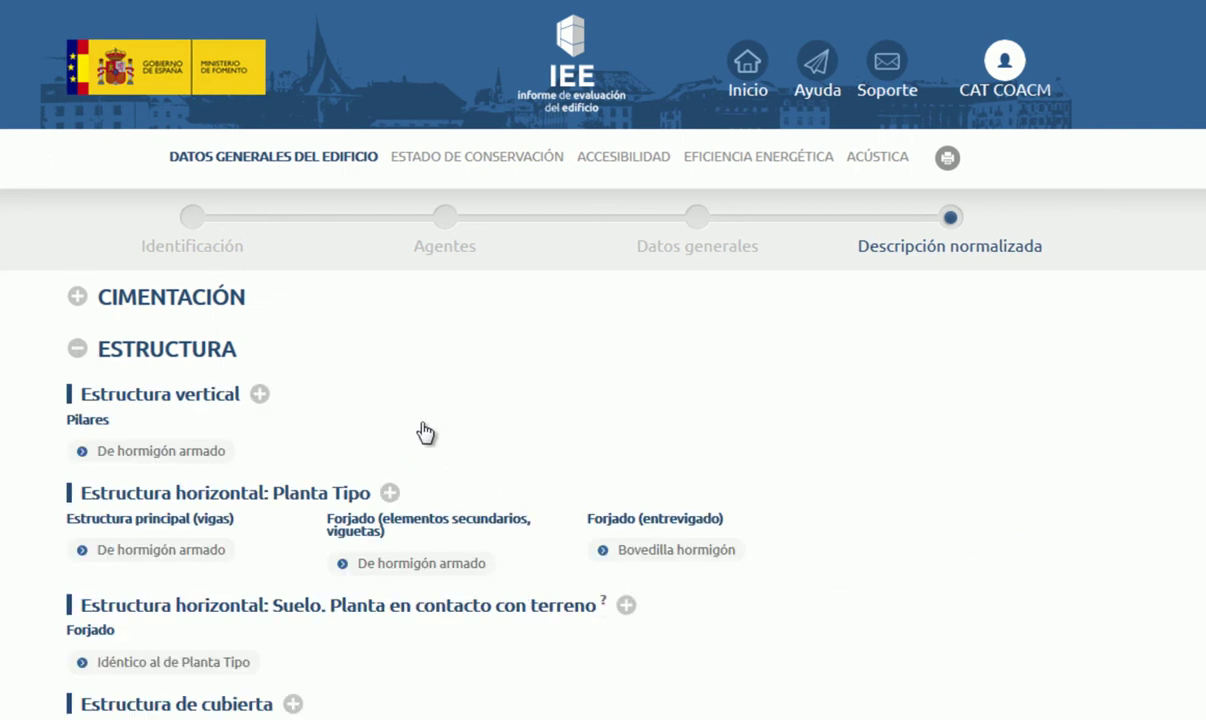
pyautogui.scroll(-2, 421, 420)
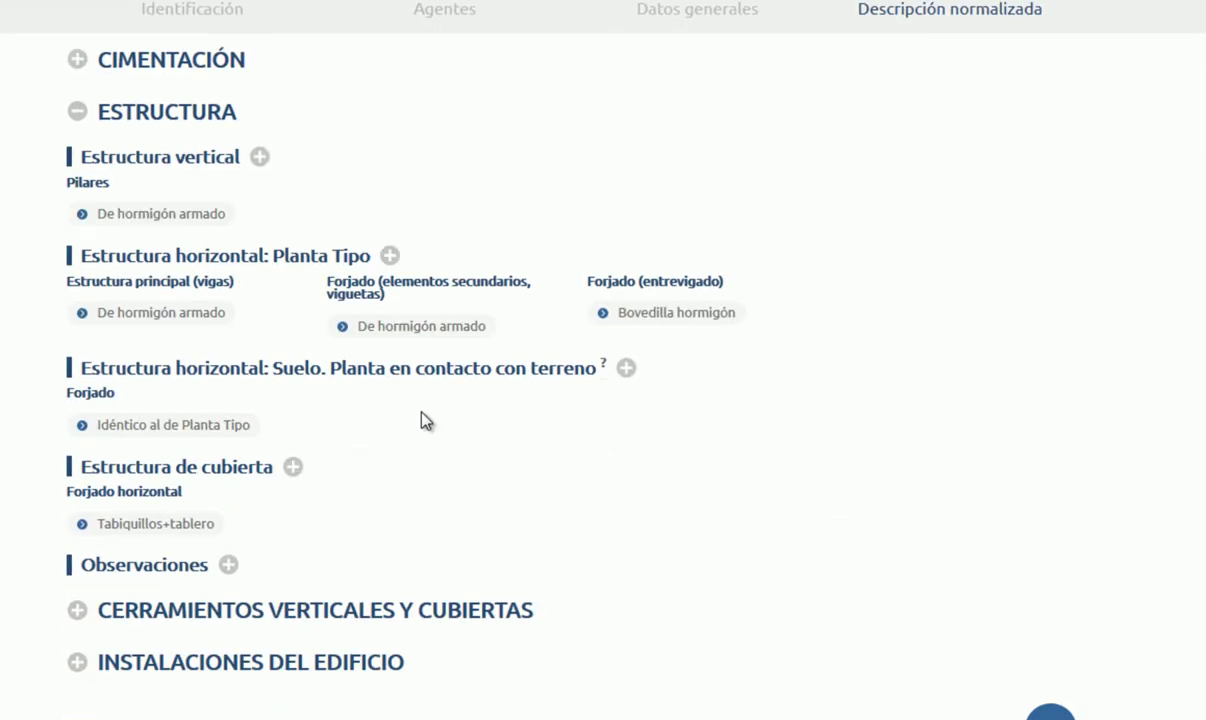
pyautogui.scroll(-1, 423, 421)
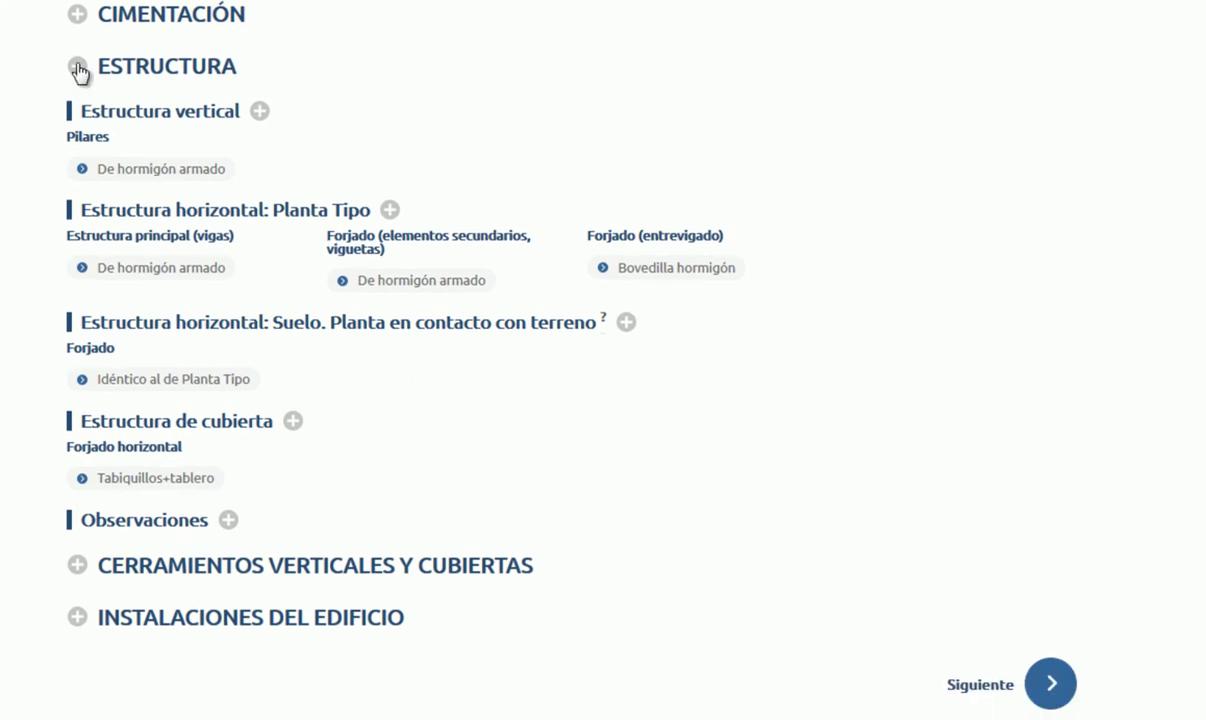
pyautogui.click(78, 67)
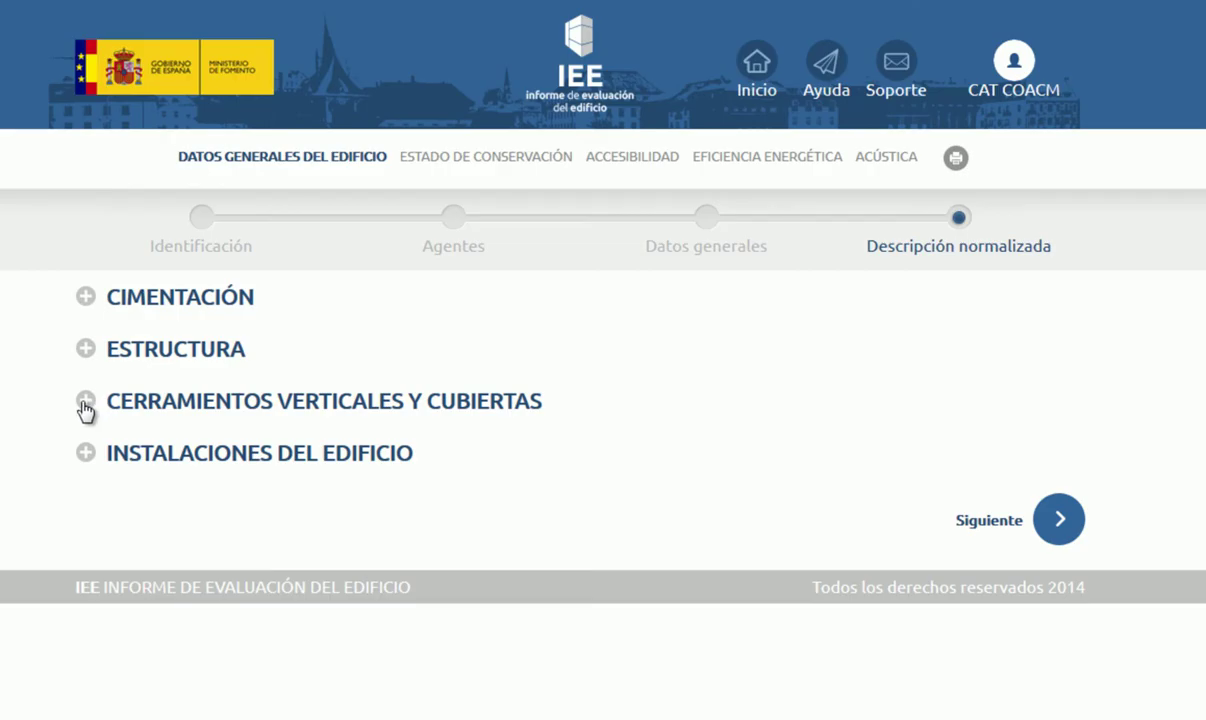
pyautogui.click(85, 402)
pyautogui.scroll(-4, 199, 409)
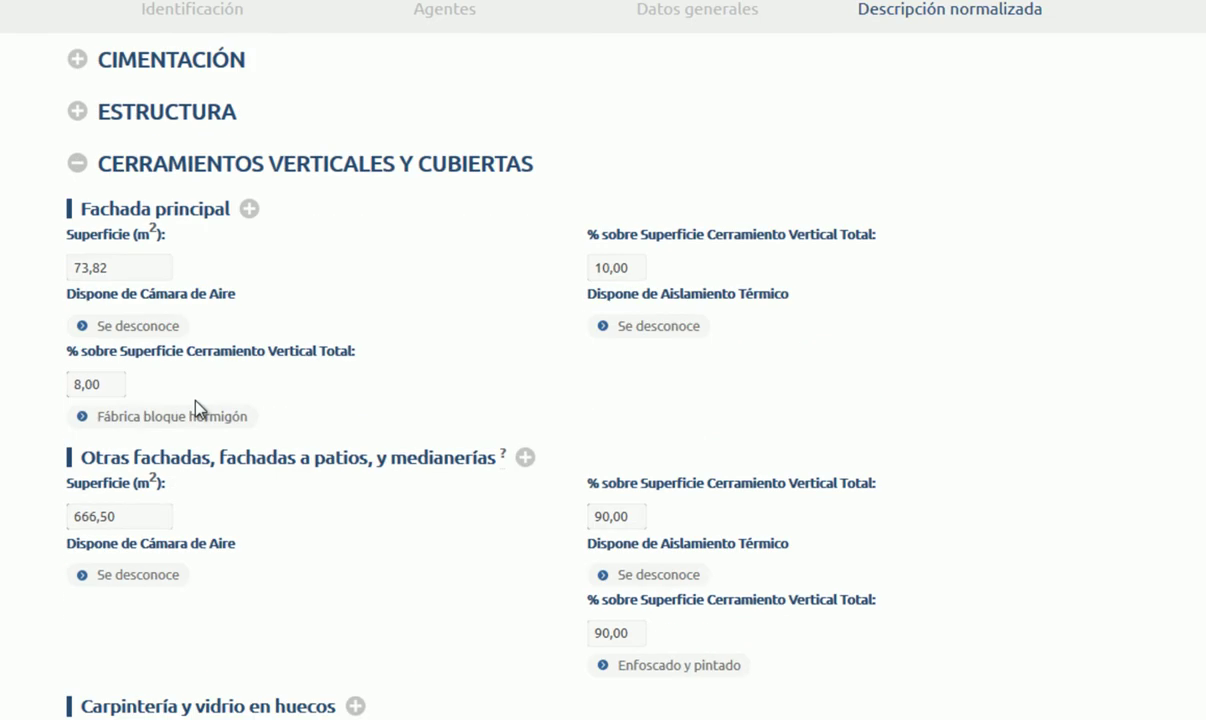
pyautogui.scroll(-3, 199, 408)
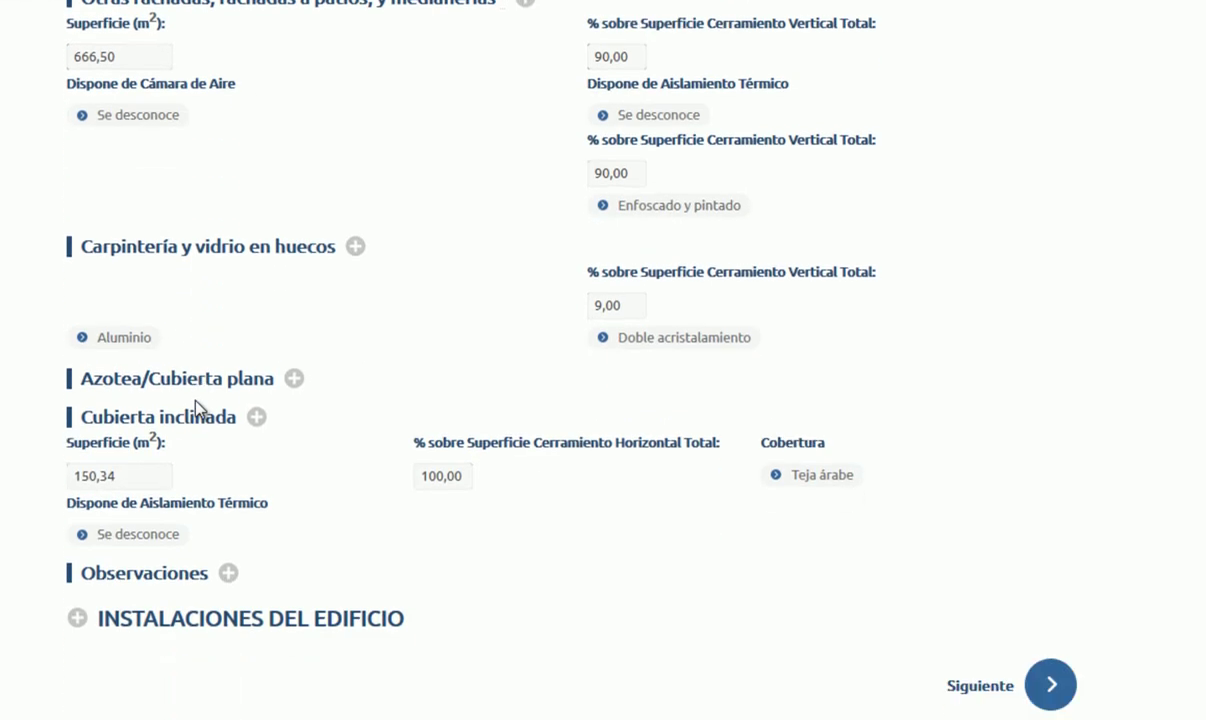
# Step: Expand INSTALACIONES DEL EDIFICIO to check Bajantes Empotradas and public water supply, then collapse it
pyautogui.click(80, 618)
pyautogui.scroll(-7, 248, 504)
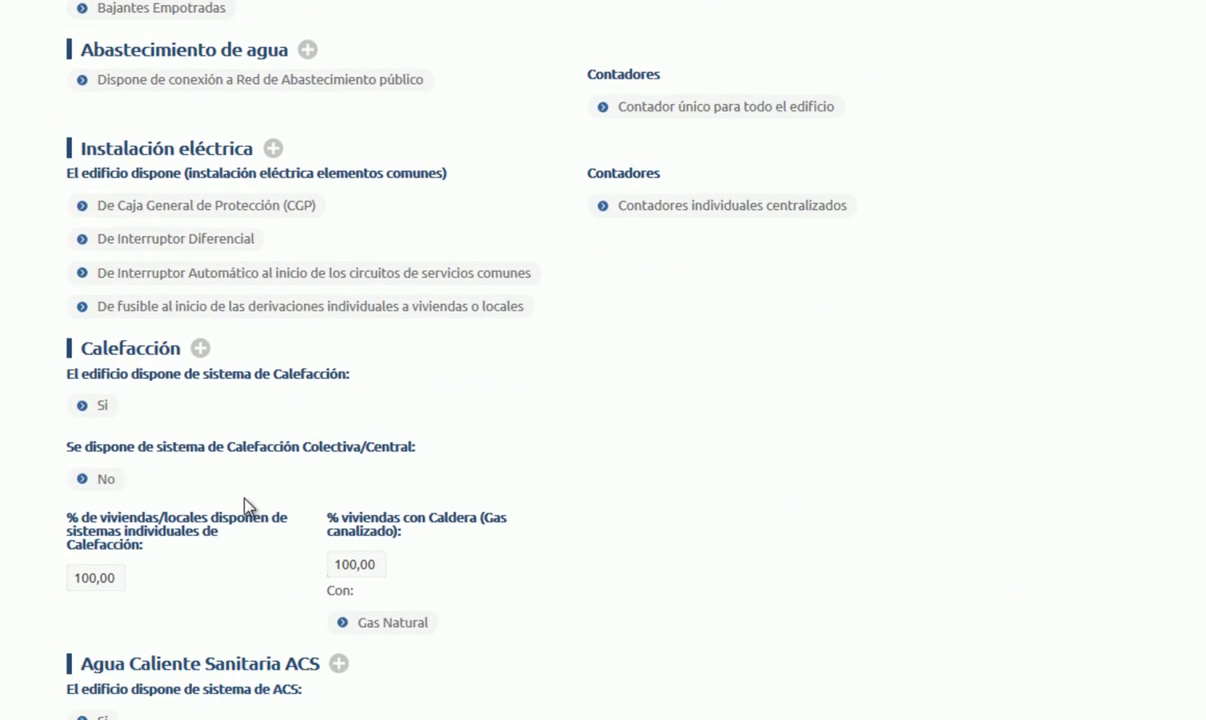
pyautogui.scroll(-4, 268, 480)
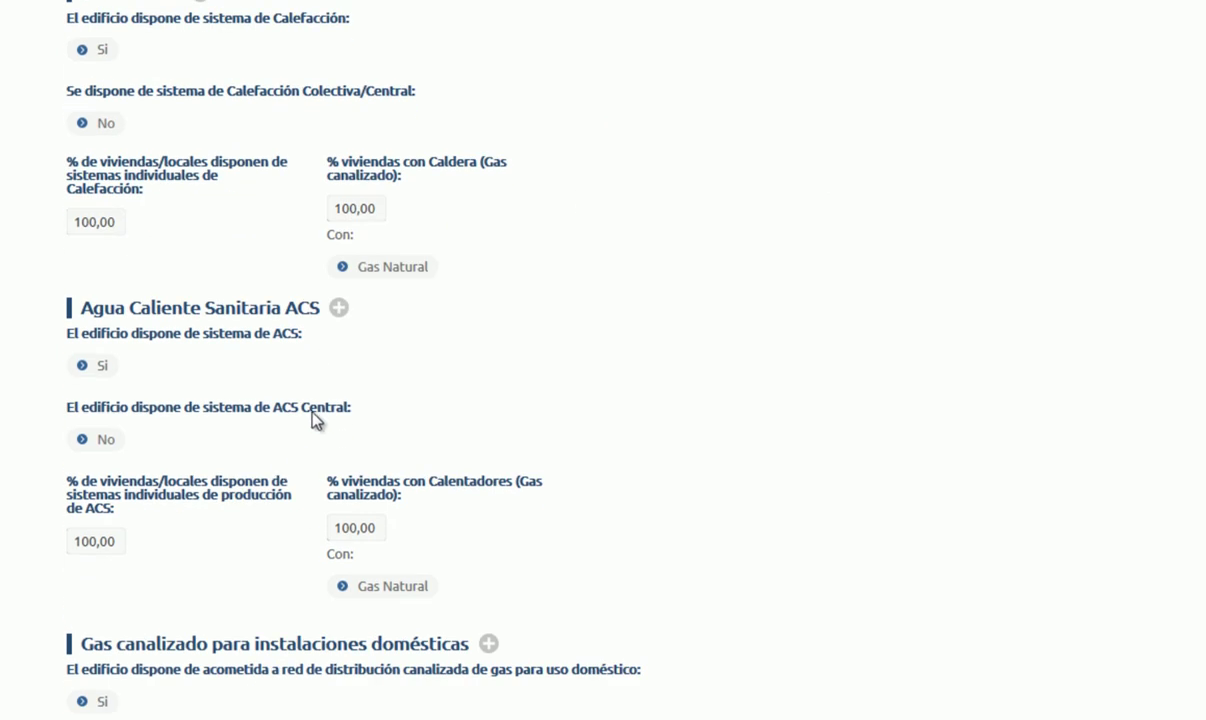
pyautogui.scroll(1, 580, 442)
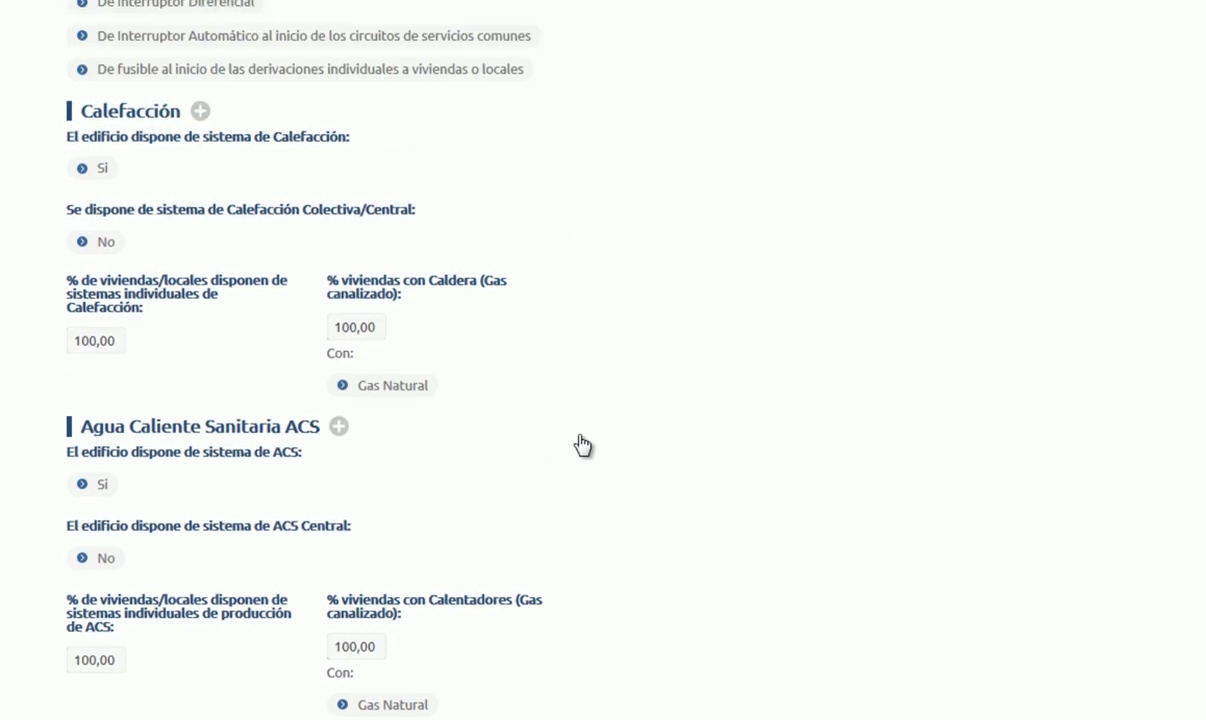
pyautogui.scroll(15, 582, 444)
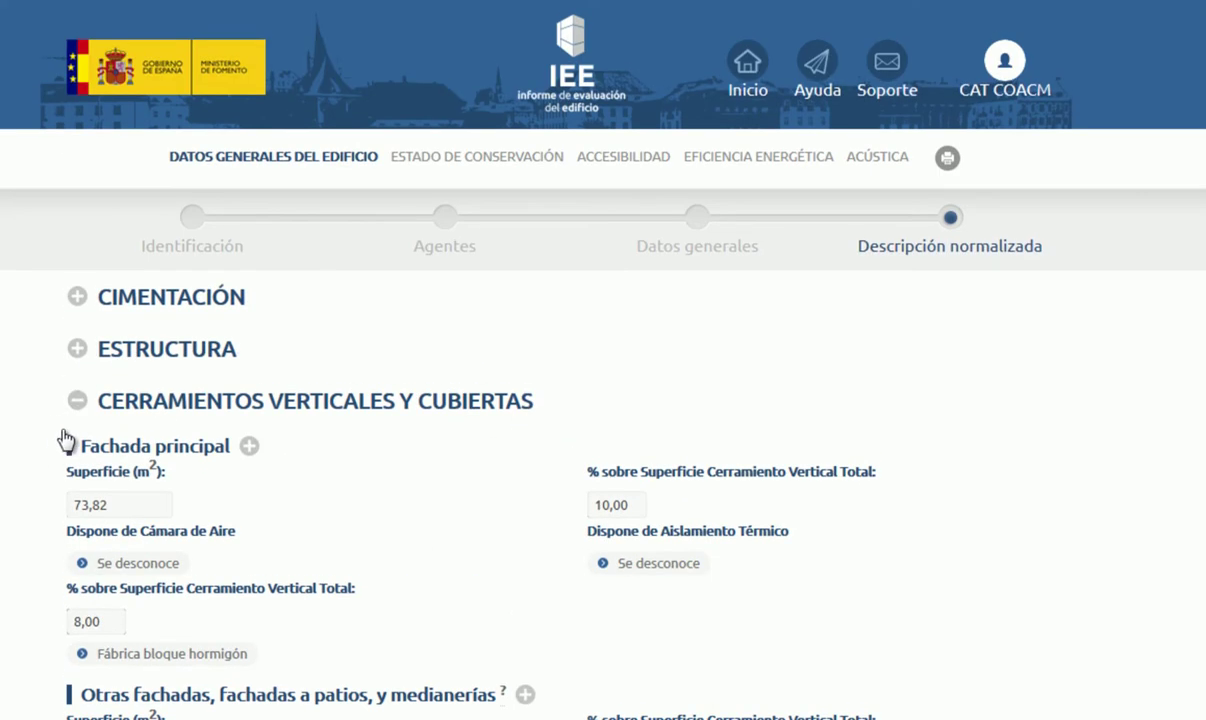
pyautogui.click(77, 401)
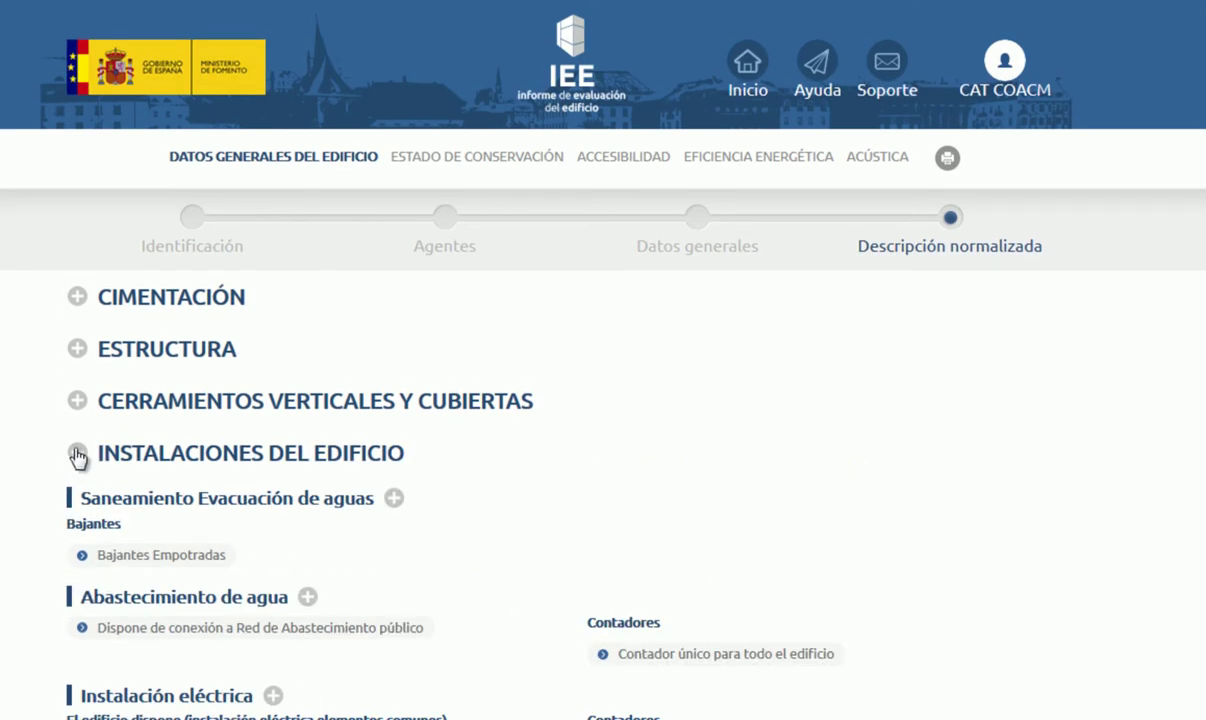
# Step: Collapse INSTALACIONES DEL EDIFICIO and advance to Estado de conservación > Datos generales
pyautogui.click(76, 452)
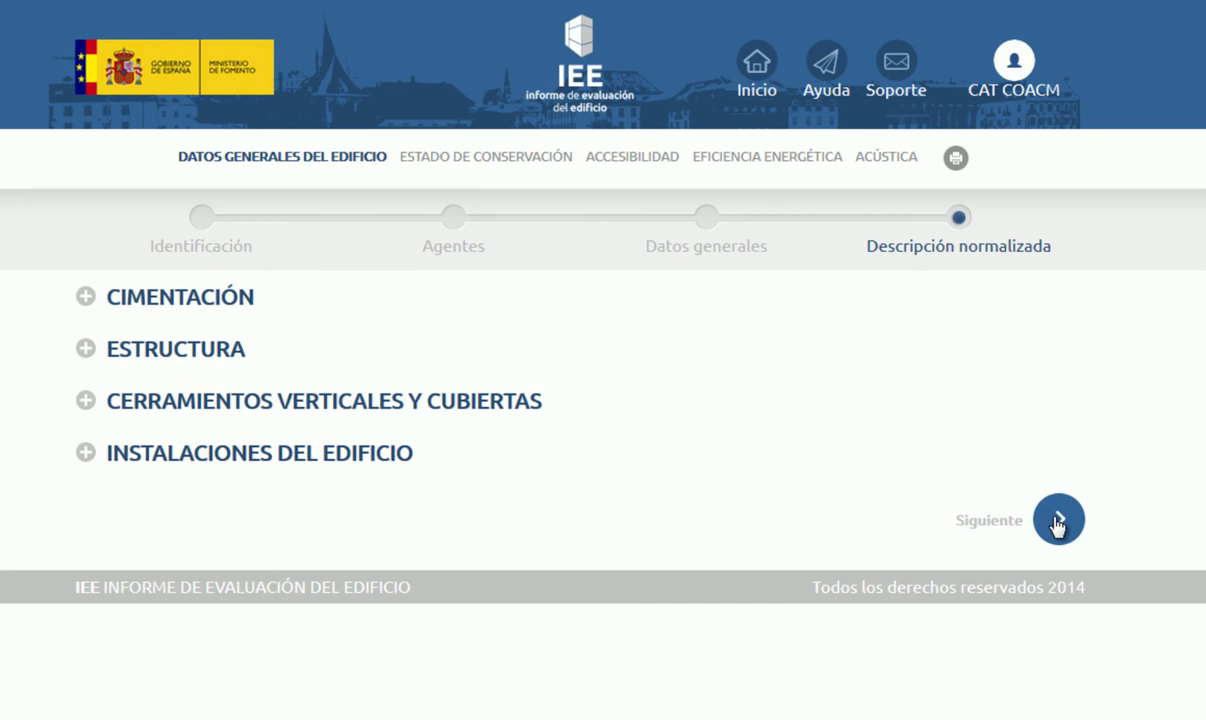
pyautogui.click(1058, 520)
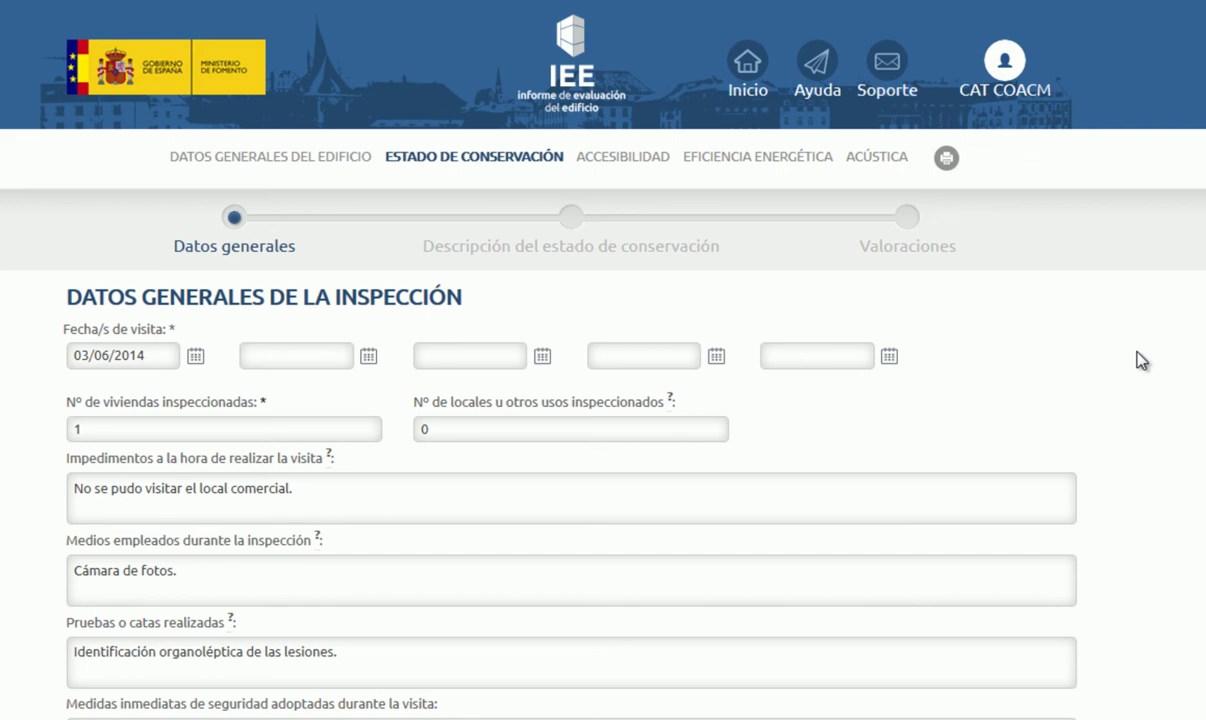
pyautogui.scroll(-1, 1143, 360)
pyautogui.scroll(1, 1142, 360)
pyautogui.scroll(-3, 958, 635)
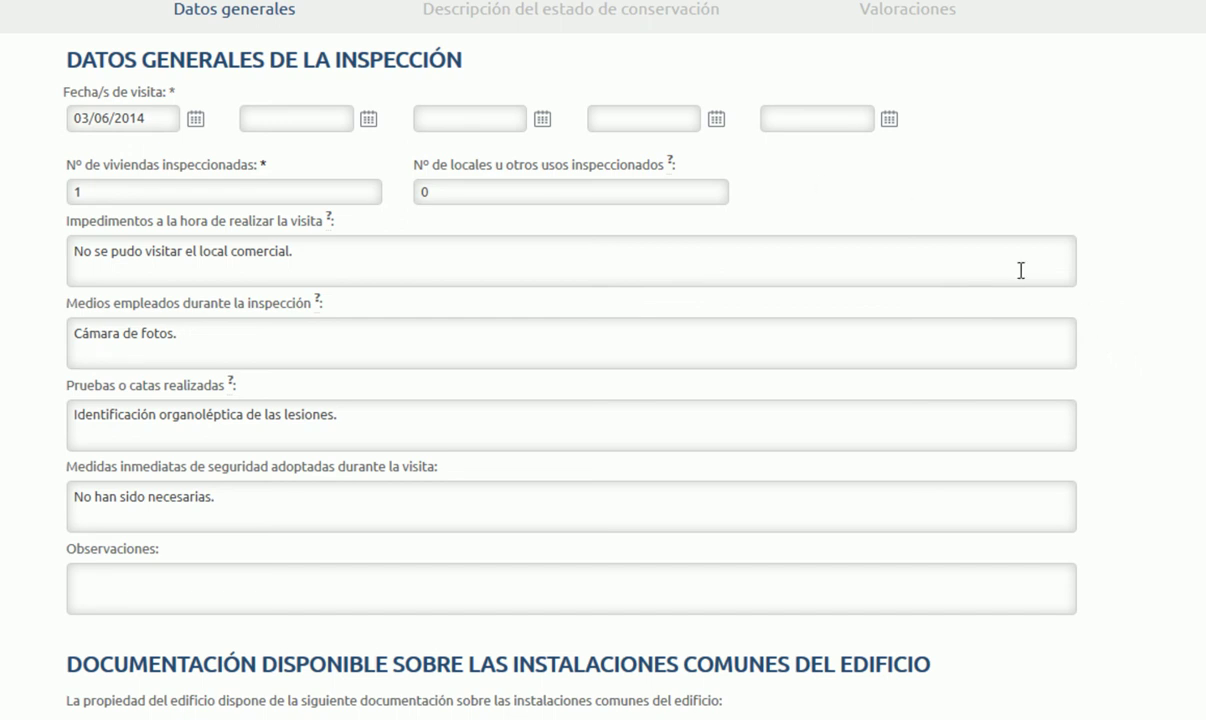
pyautogui.scroll(2, 1089, 321)
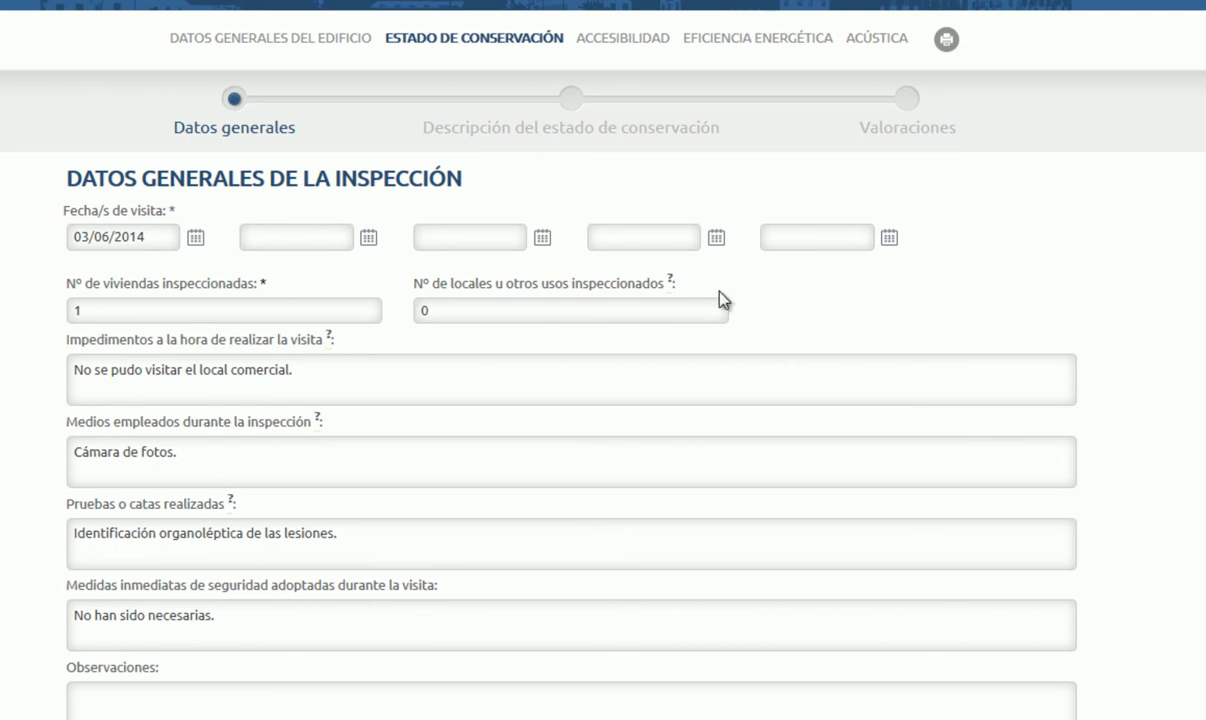
pyautogui.scroll(-3, 1007, 431)
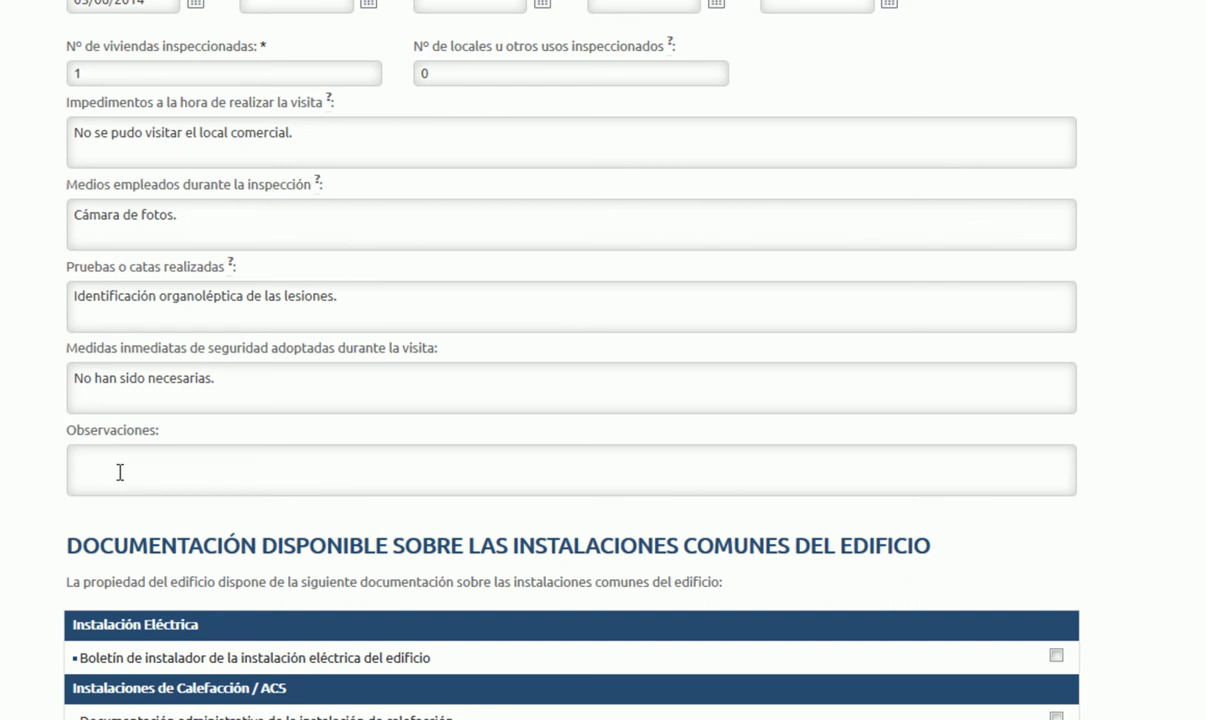
pyautogui.scroll(-3, 119, 472)
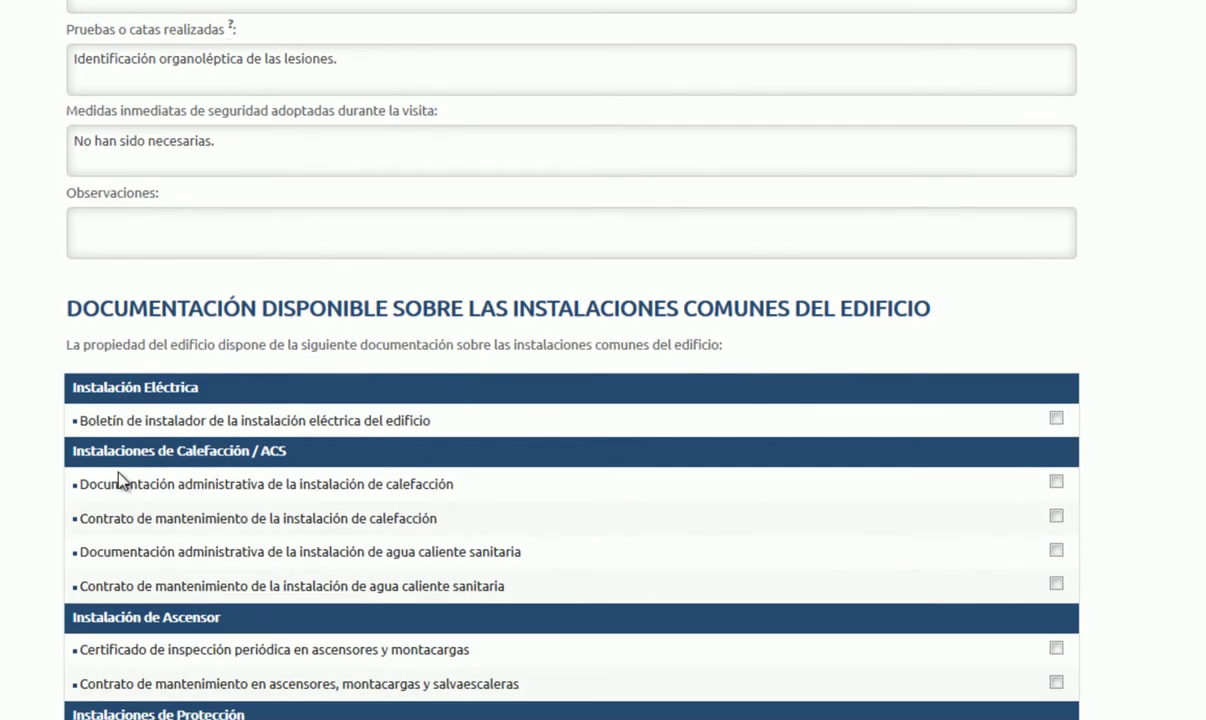
pyautogui.scroll(-3, 1167, 400)
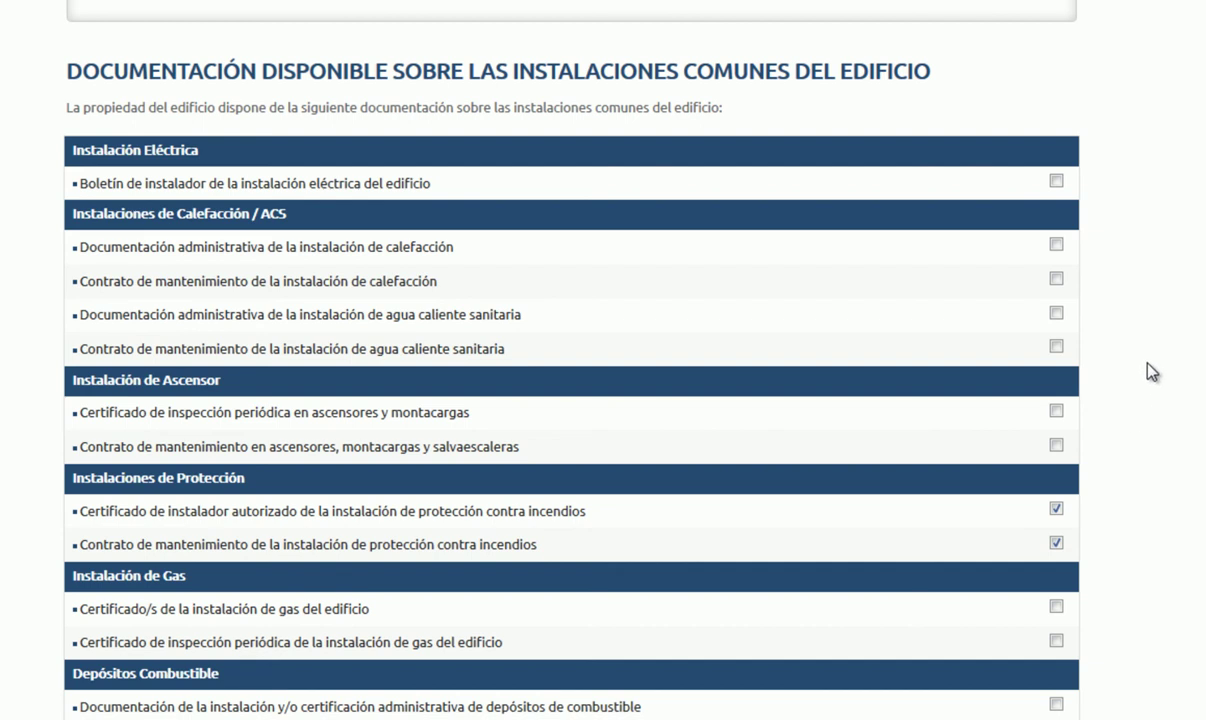
# Step: Scroll down to the bottom of the current page, toward the Siguiente button
pyautogui.scroll(1, 1151, 372)
pyautogui.scroll(-4, 1151, 372)
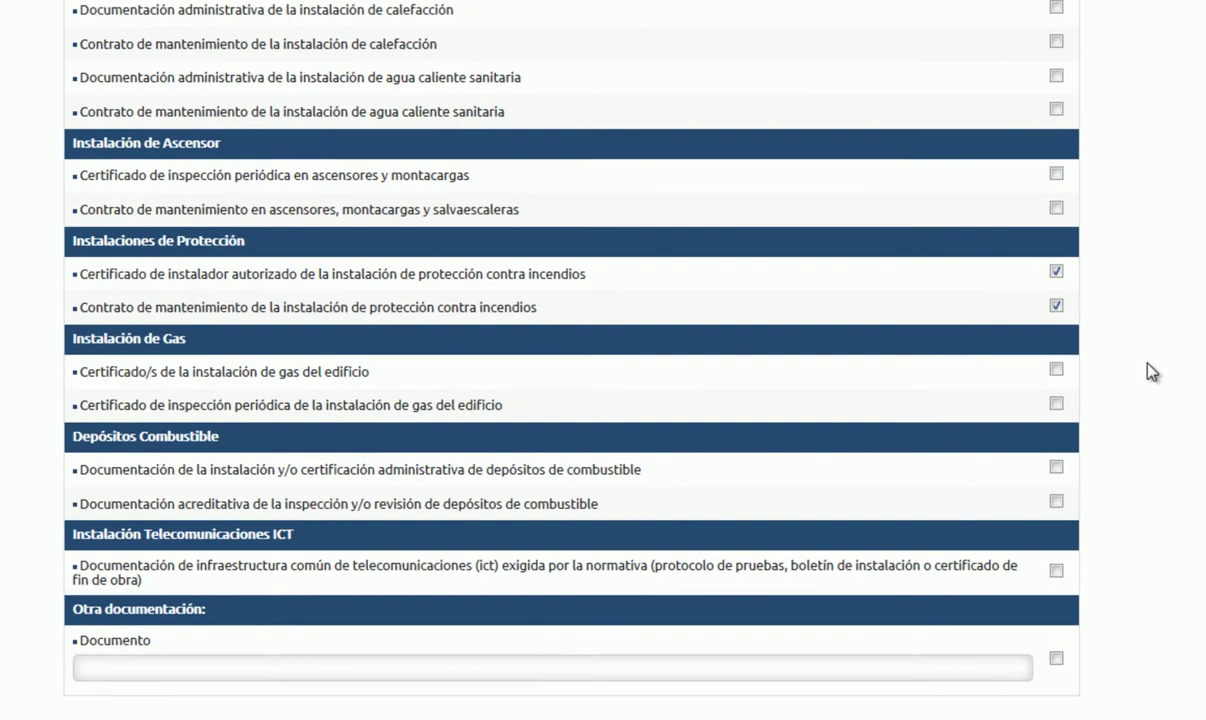
pyautogui.scroll(-3, 1151, 372)
pyautogui.scroll(-1, 1151, 372)
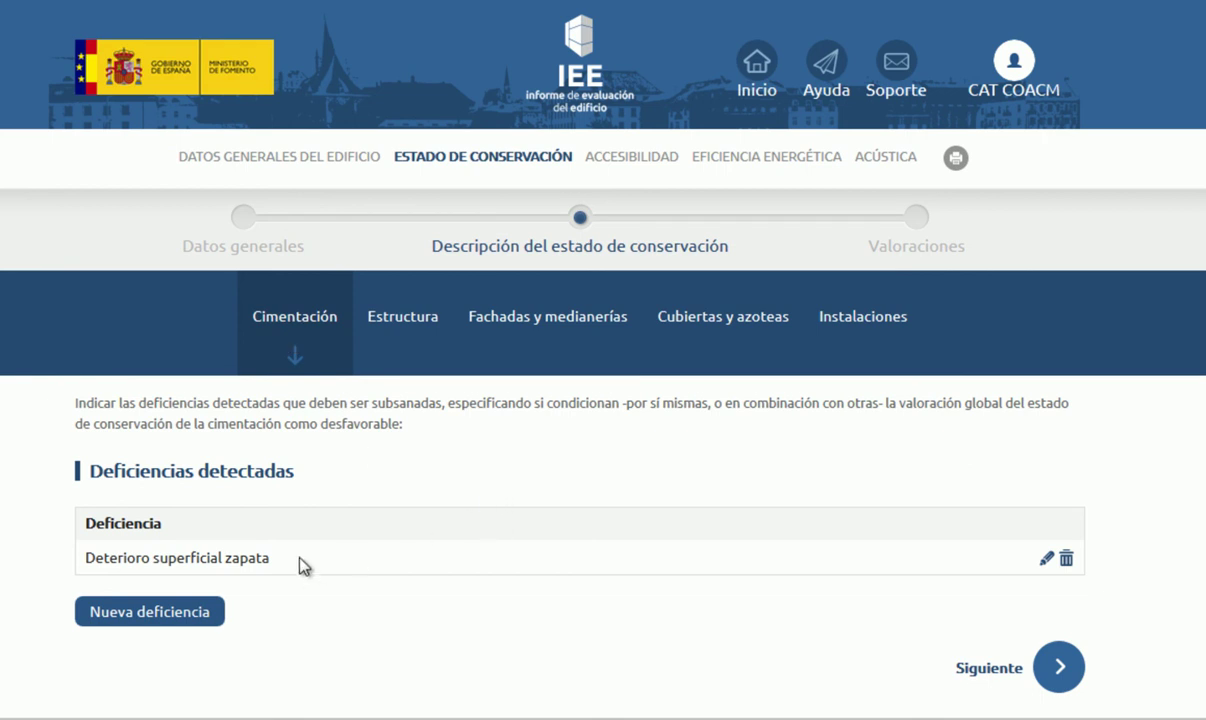
pyautogui.click(183, 618)
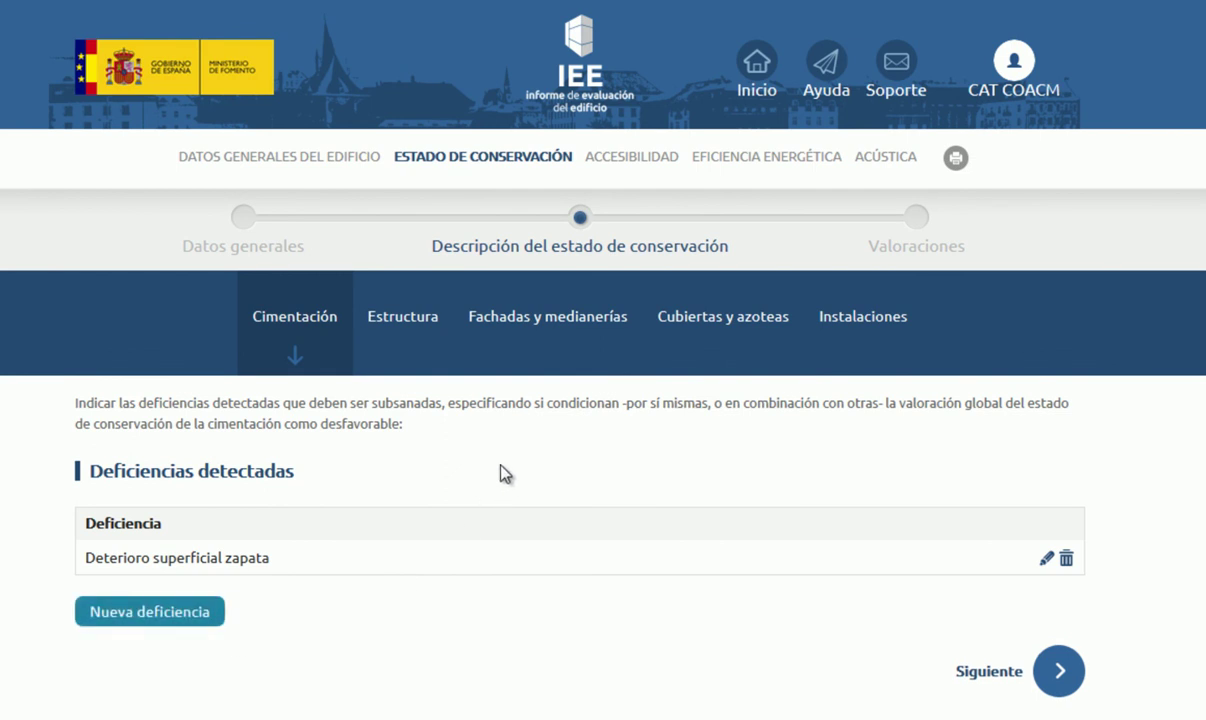
pyautogui.scroll(-5, 503, 470)
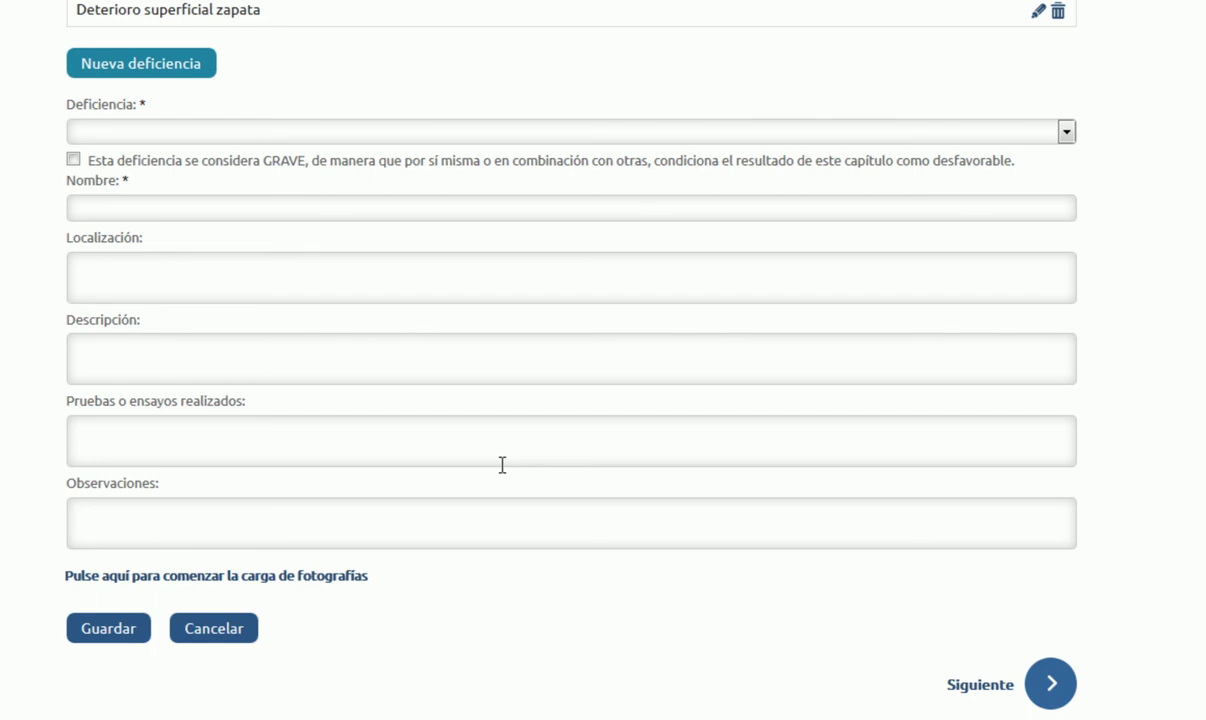
pyautogui.scroll(3, 502, 465)
pyautogui.click(113, 306)
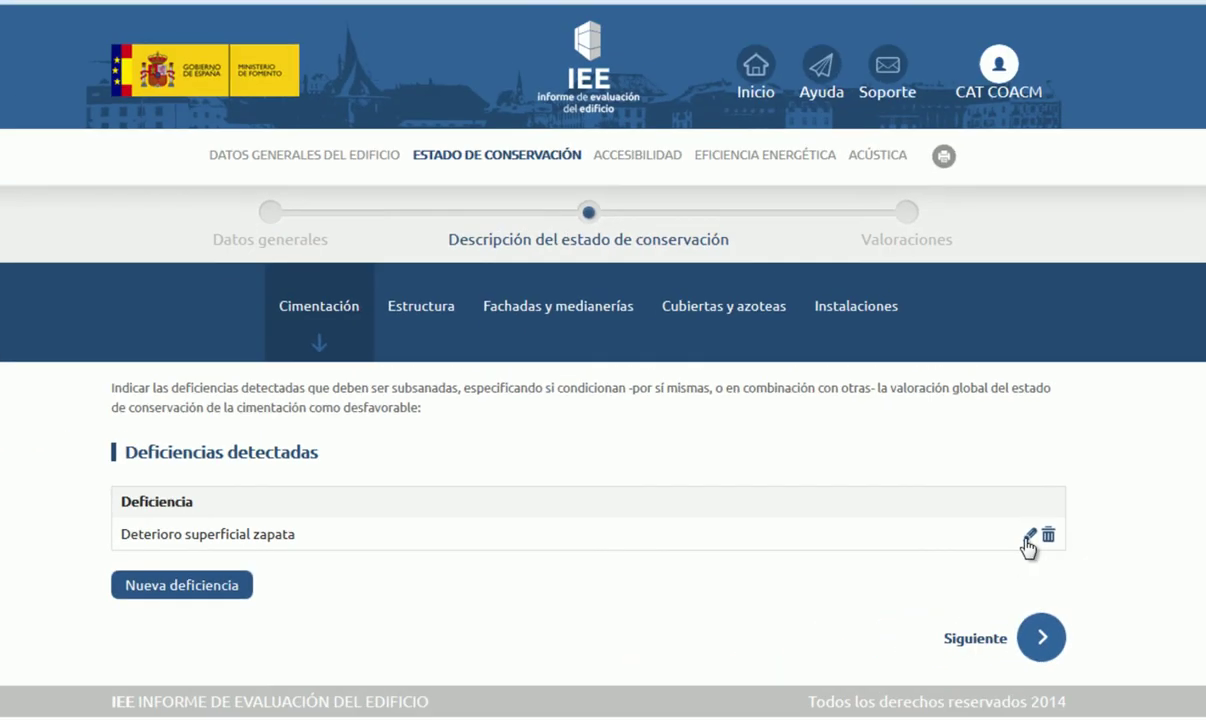
pyautogui.click(1026, 538)
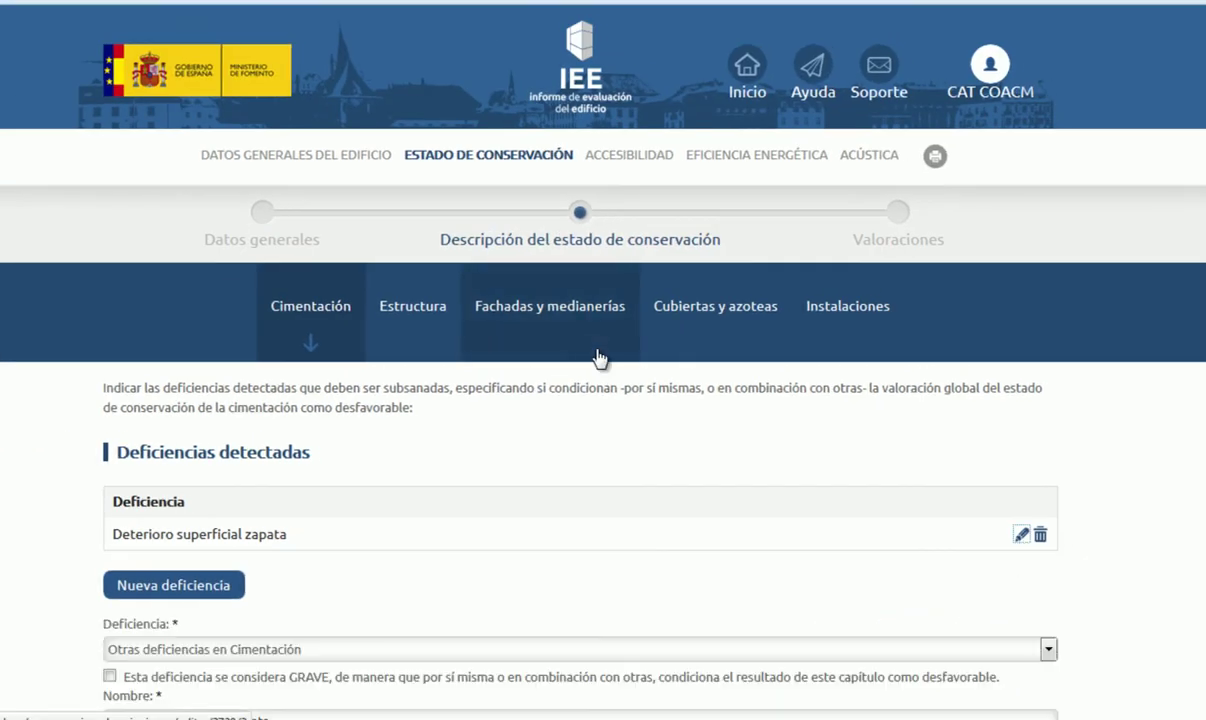
pyautogui.scroll(-3, 597, 356)
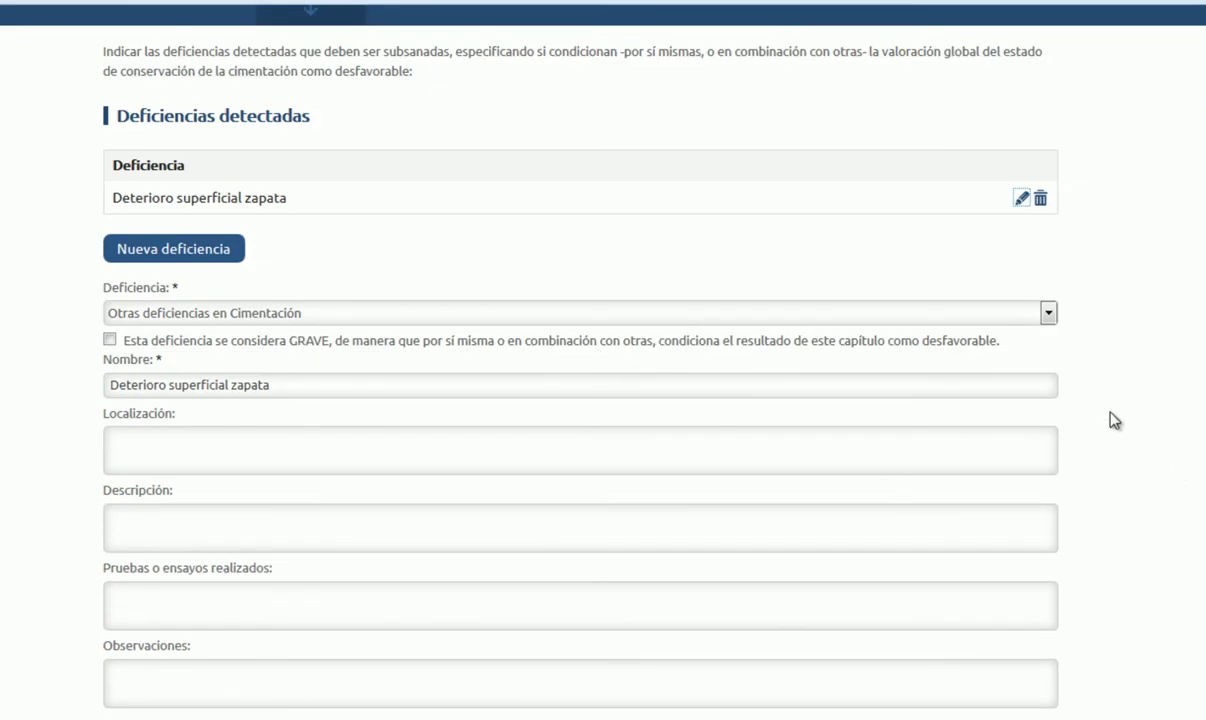
pyautogui.scroll(-2, 1118, 420)
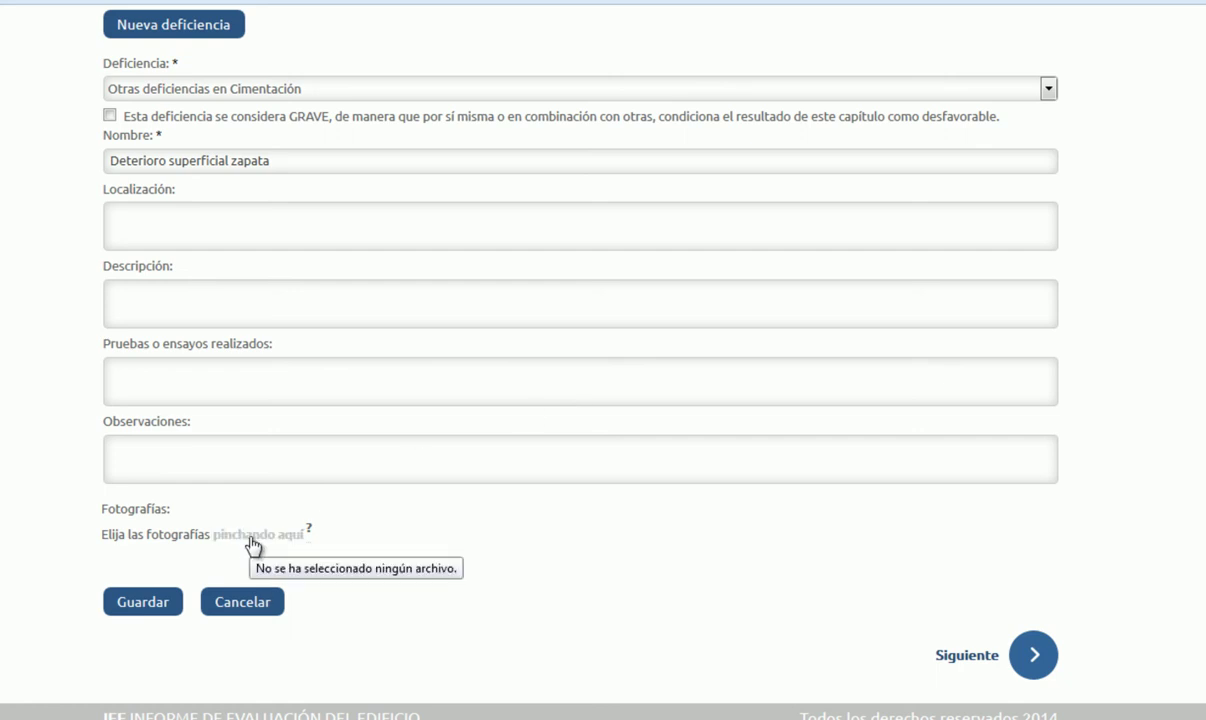
pyautogui.click(256, 538)
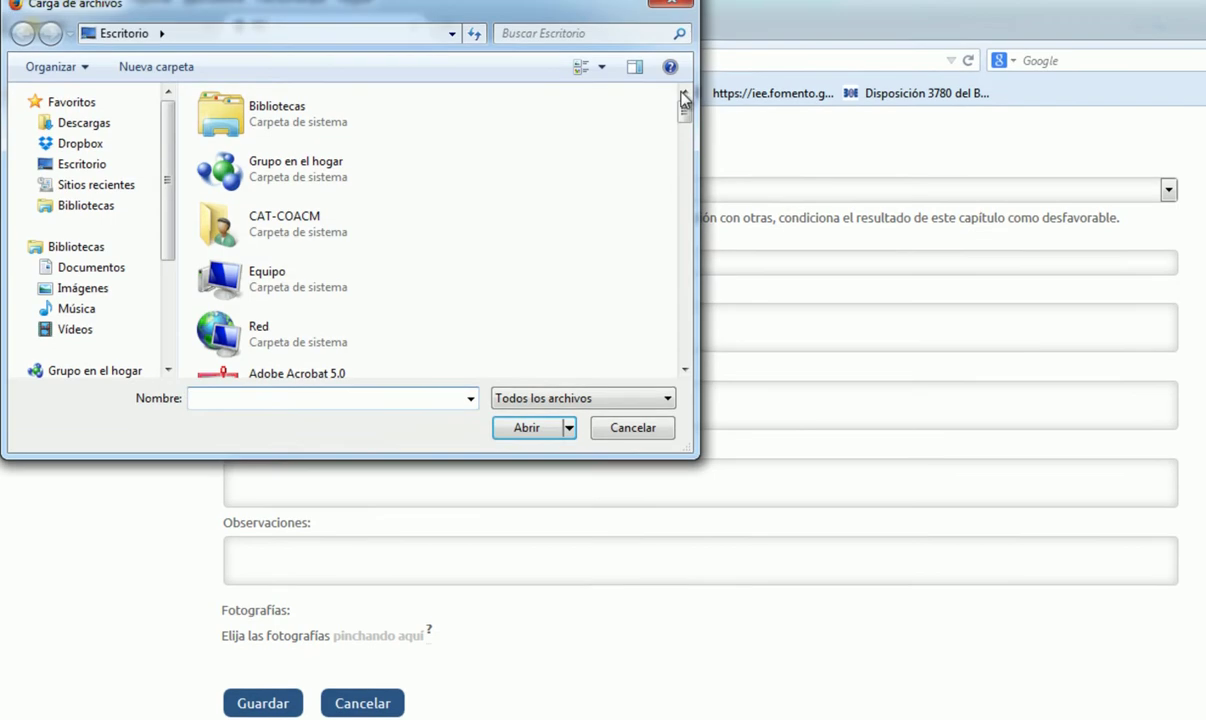
pyautogui.click(671, 3)
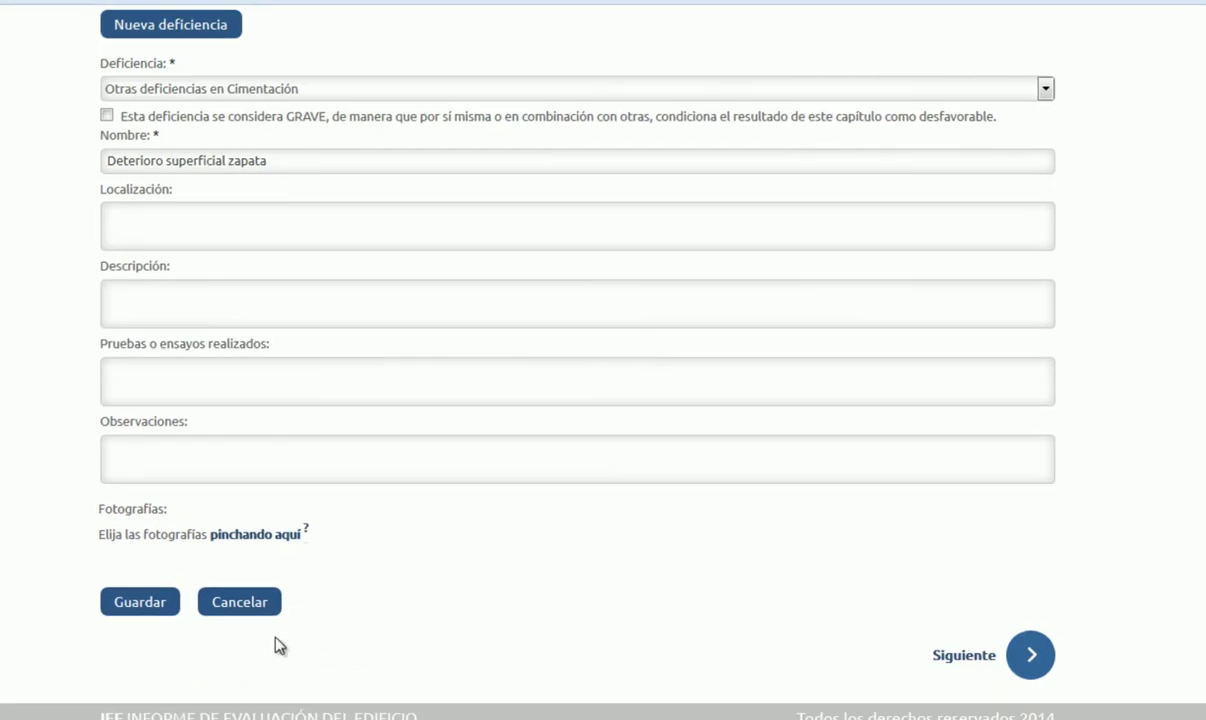
pyautogui.click(245, 603)
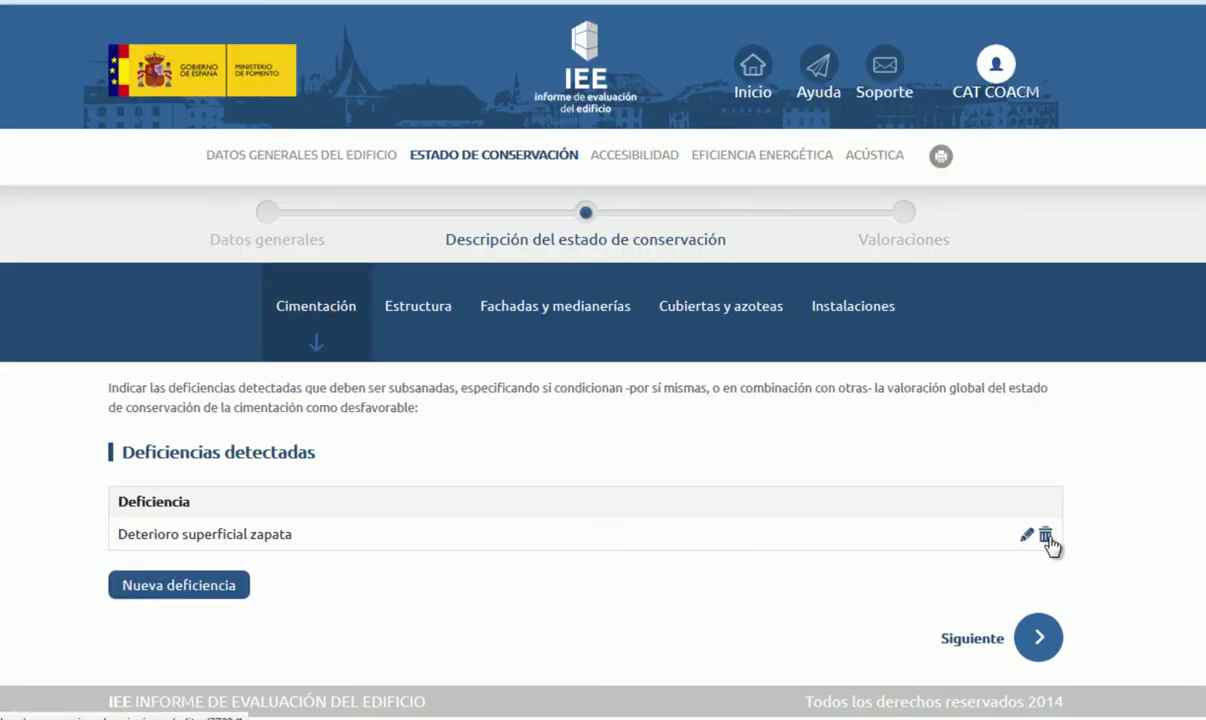
# Step: Page through the Estructura, Fachadas, Cubiertas and Instalaciones deficiencies to Valoraciones > Peligro inminente
pyautogui.click(1041, 648)
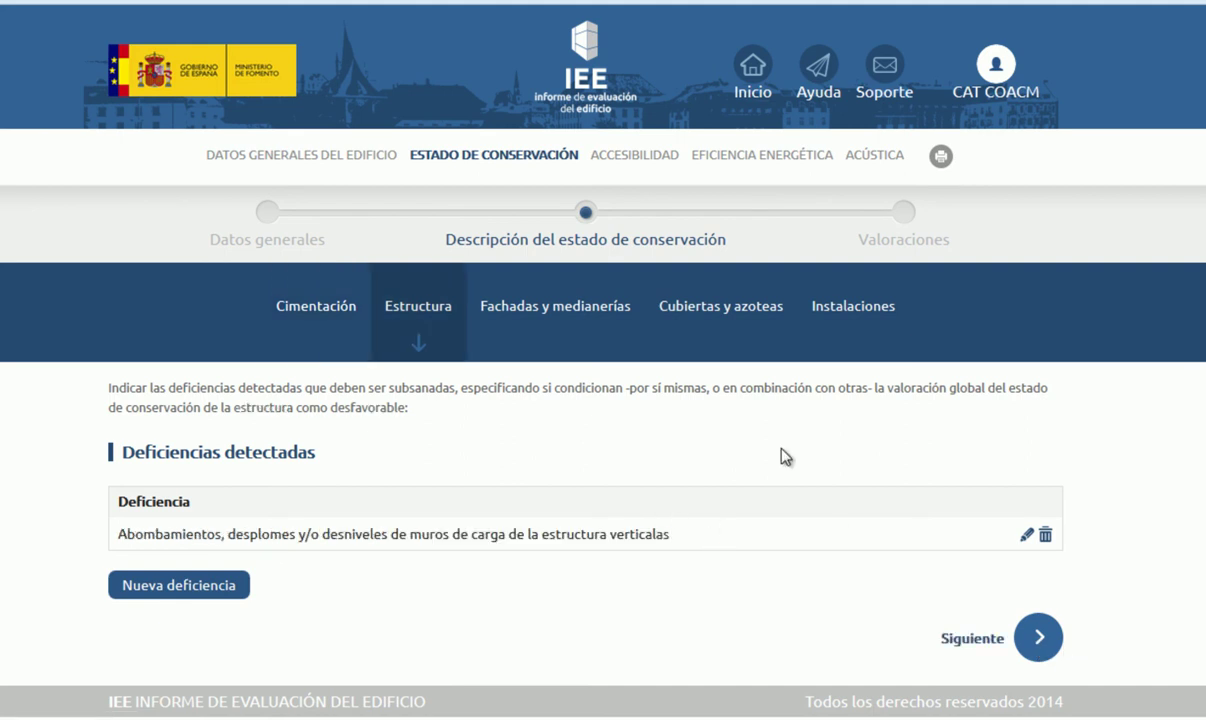
pyautogui.click(1028, 648)
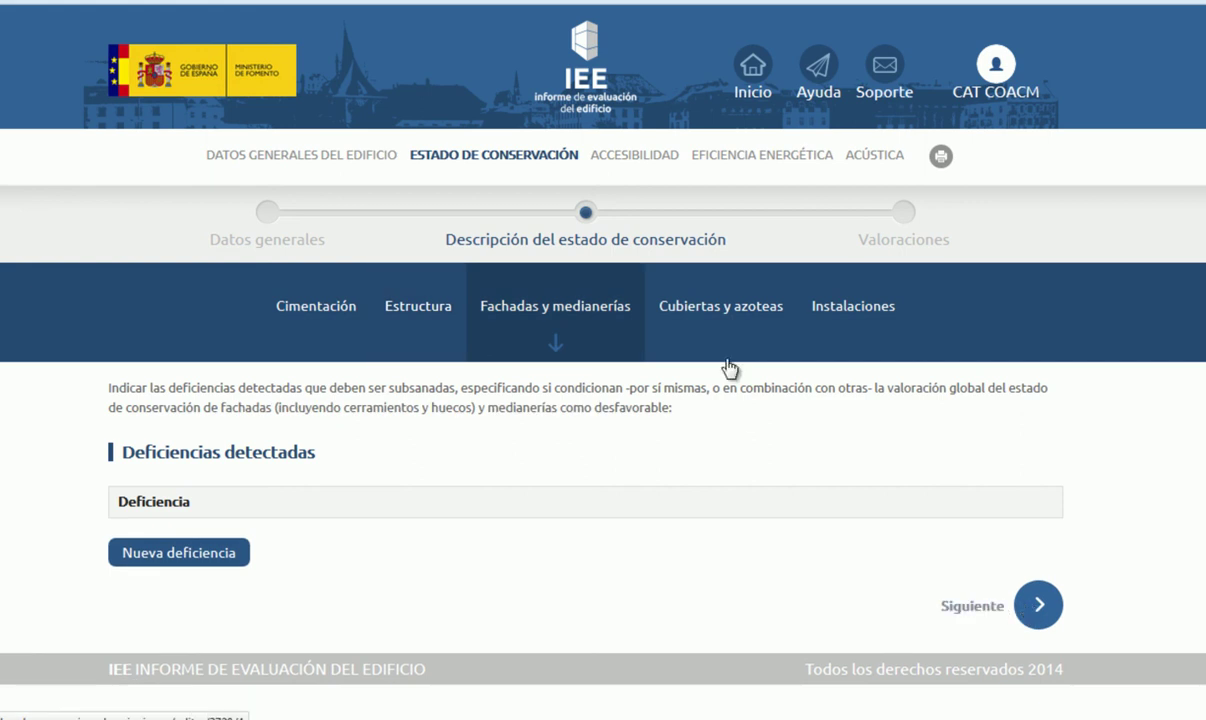
pyautogui.click(1038, 603)
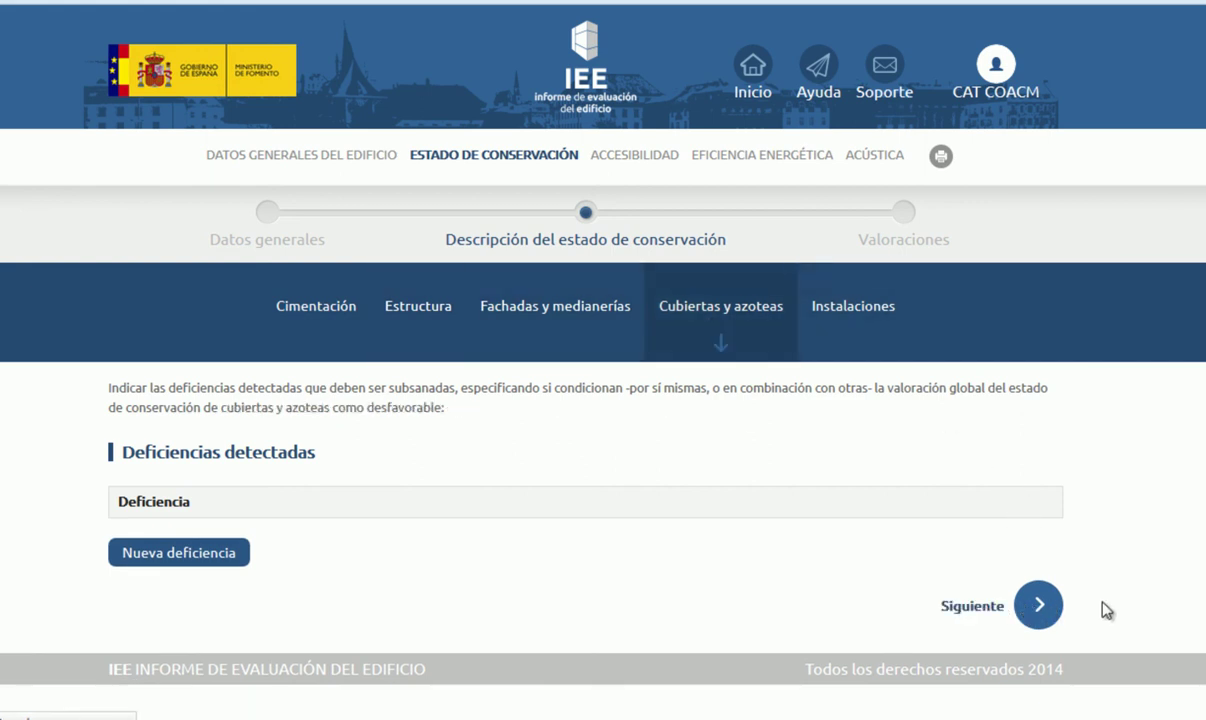
pyautogui.click(1040, 606)
pyautogui.click(1039, 606)
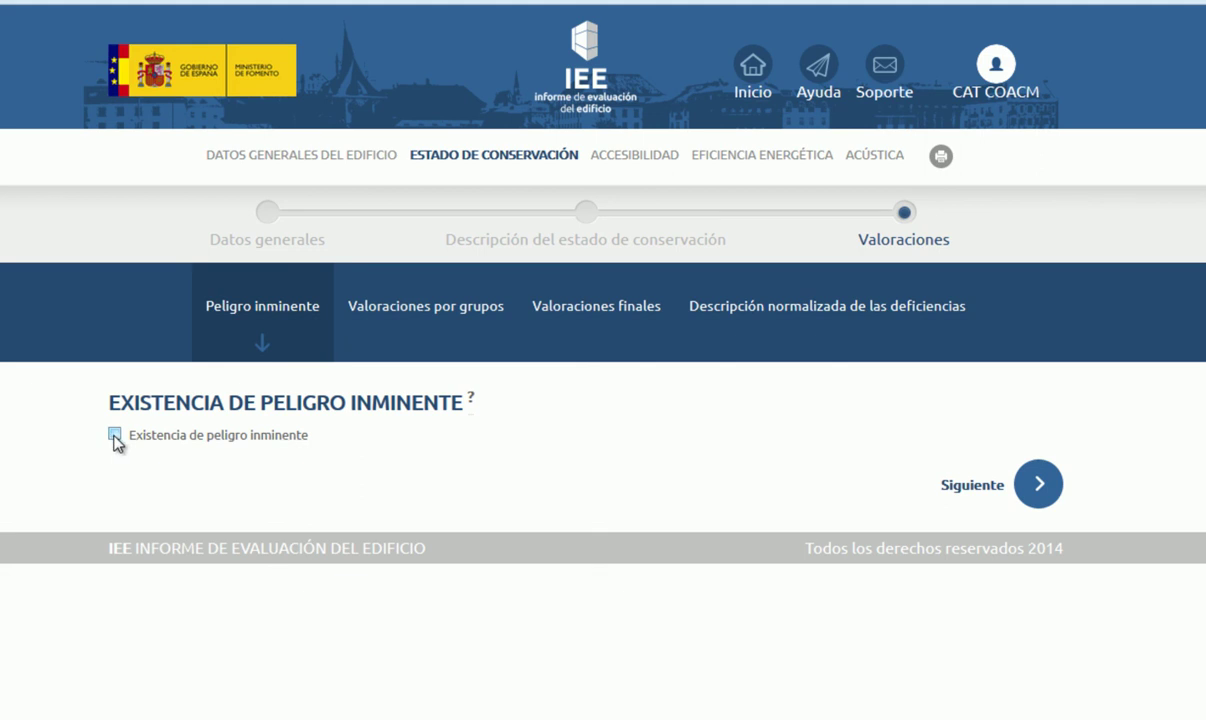
# Step: Toggle Existencia de peligro inminente on then off, and continue to Valoraciones por grupos
pyautogui.click(115, 436)
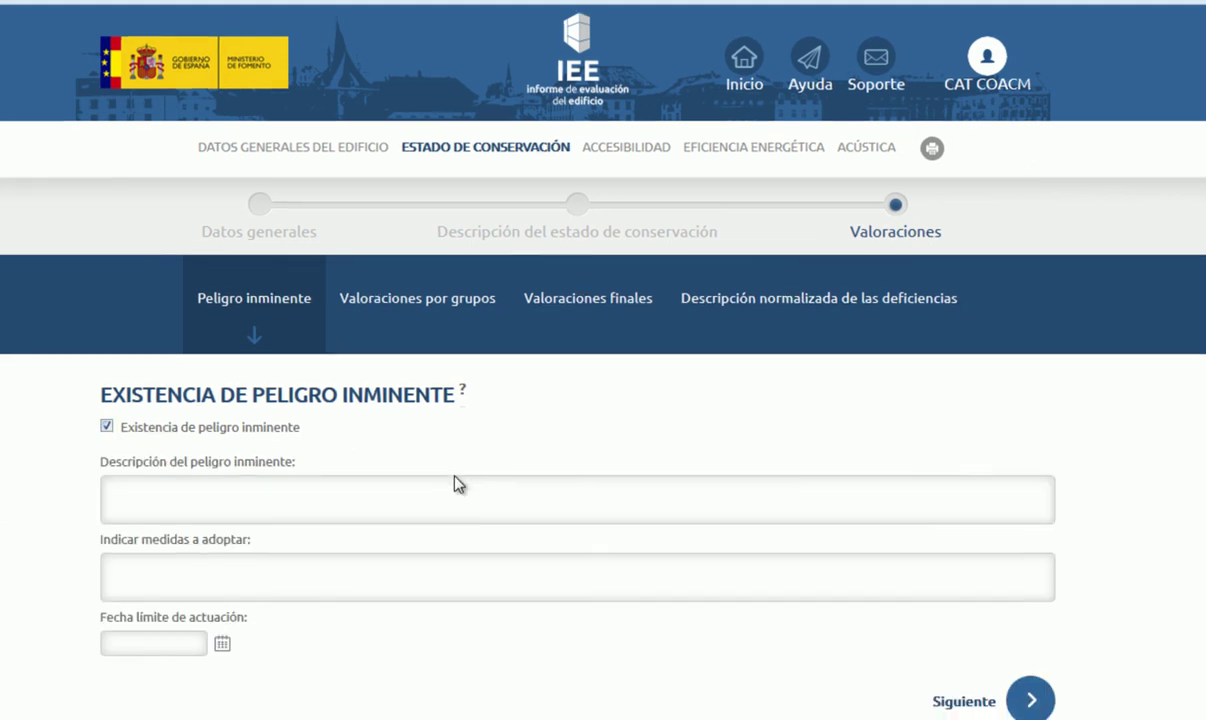
pyautogui.scroll(-1, 456, 476)
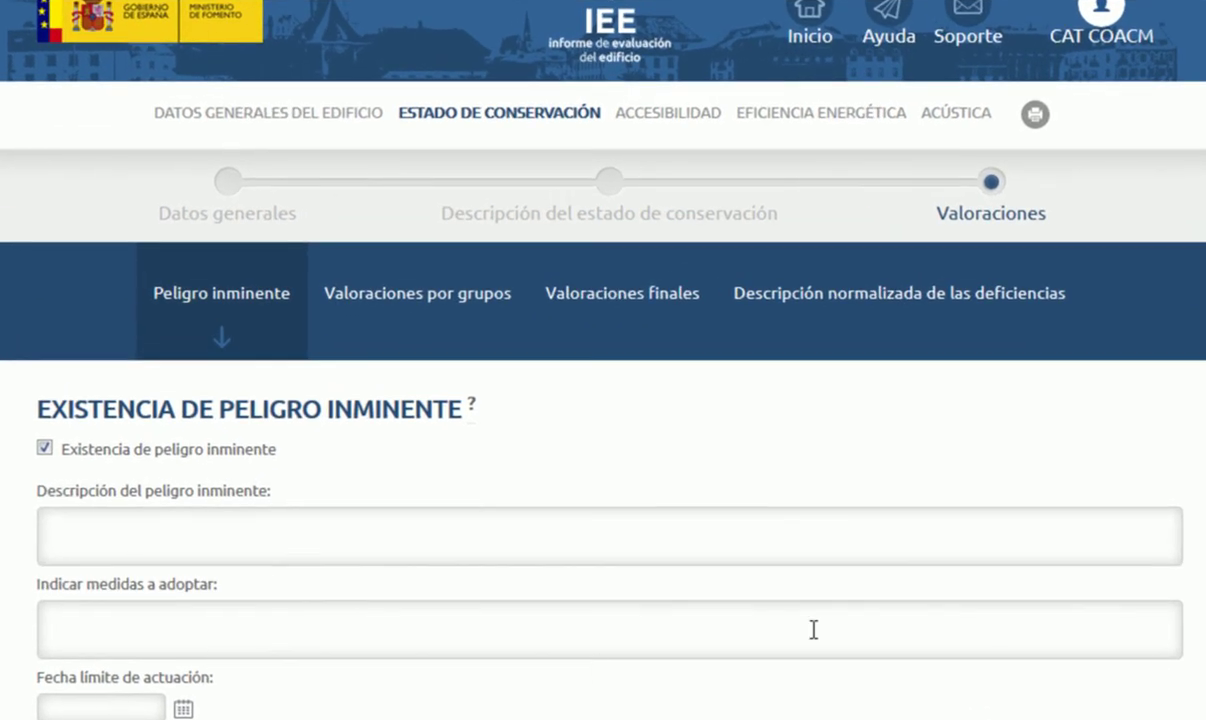
pyautogui.click(46, 449)
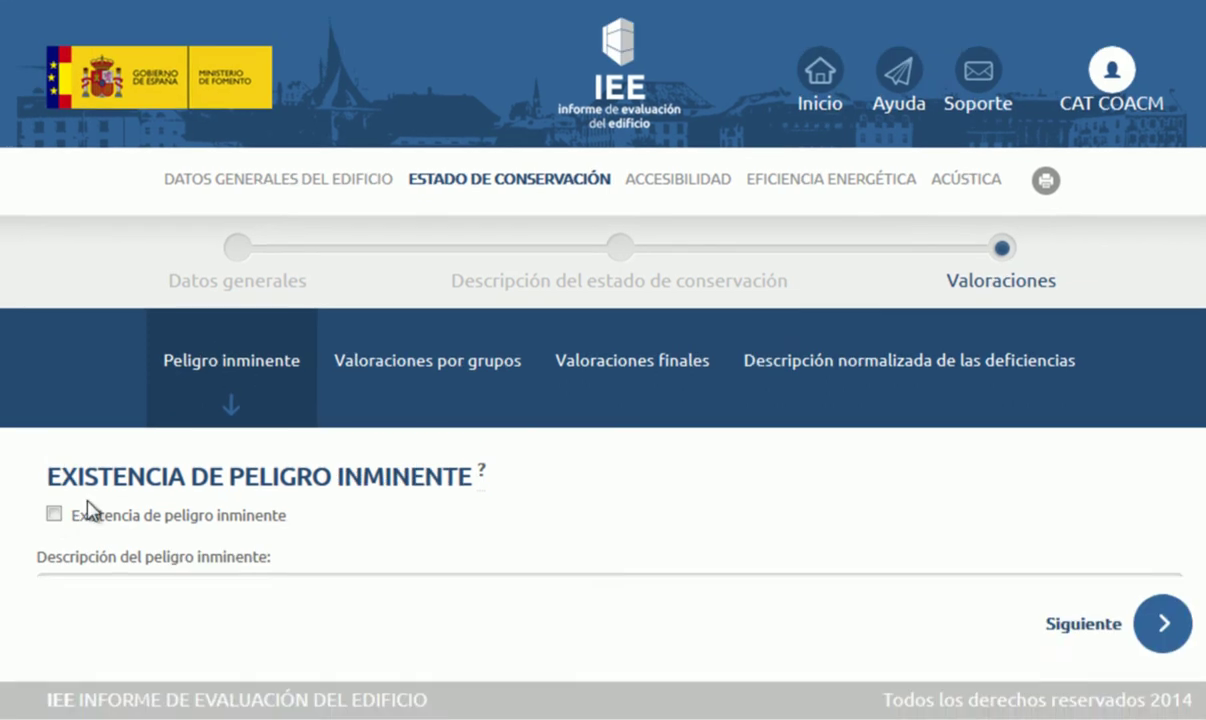
pyautogui.click(1163, 634)
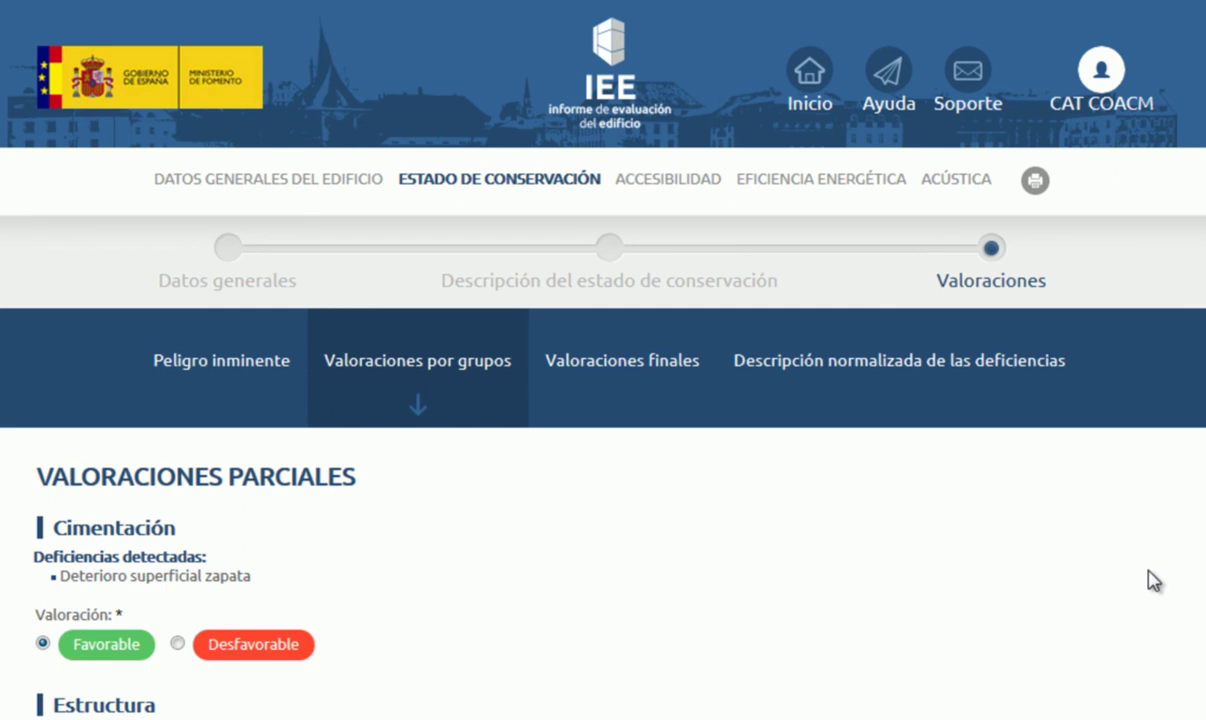
# Step: Rate Cimentación as Favorable after briefly choosing Desfavorable
pyautogui.scroll(-2, 1122, 565)
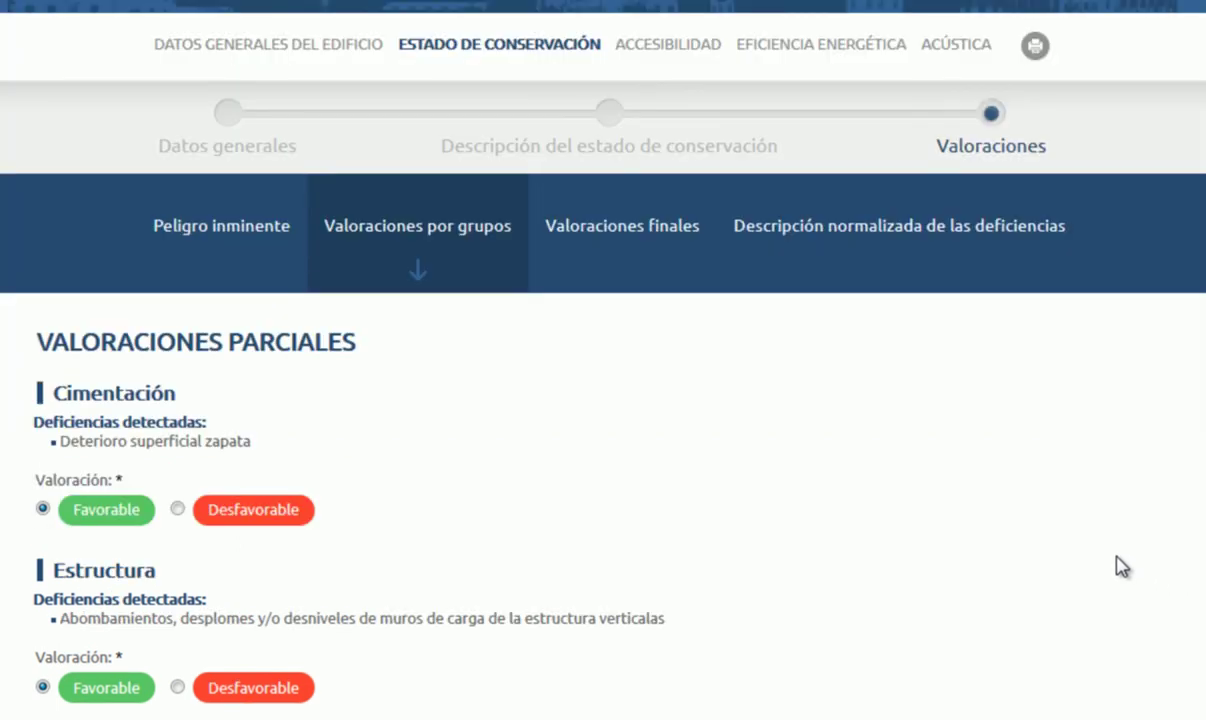
pyautogui.scroll(-2, 1122, 565)
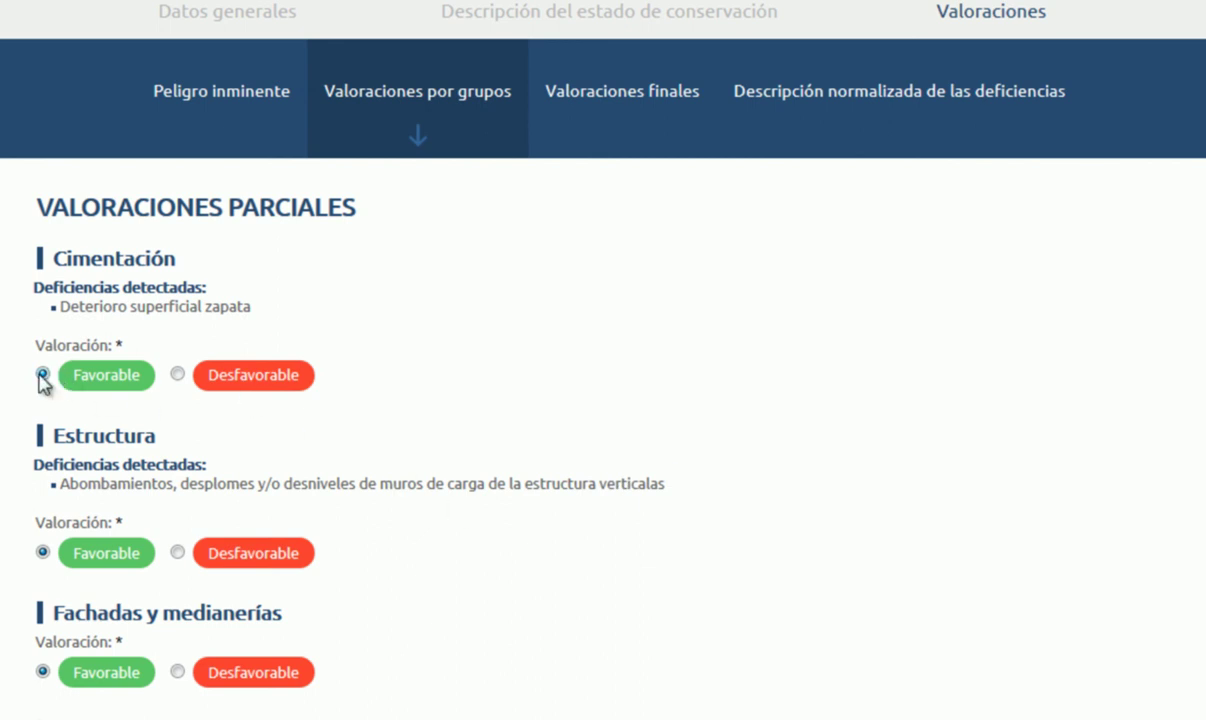
pyautogui.click(177, 374)
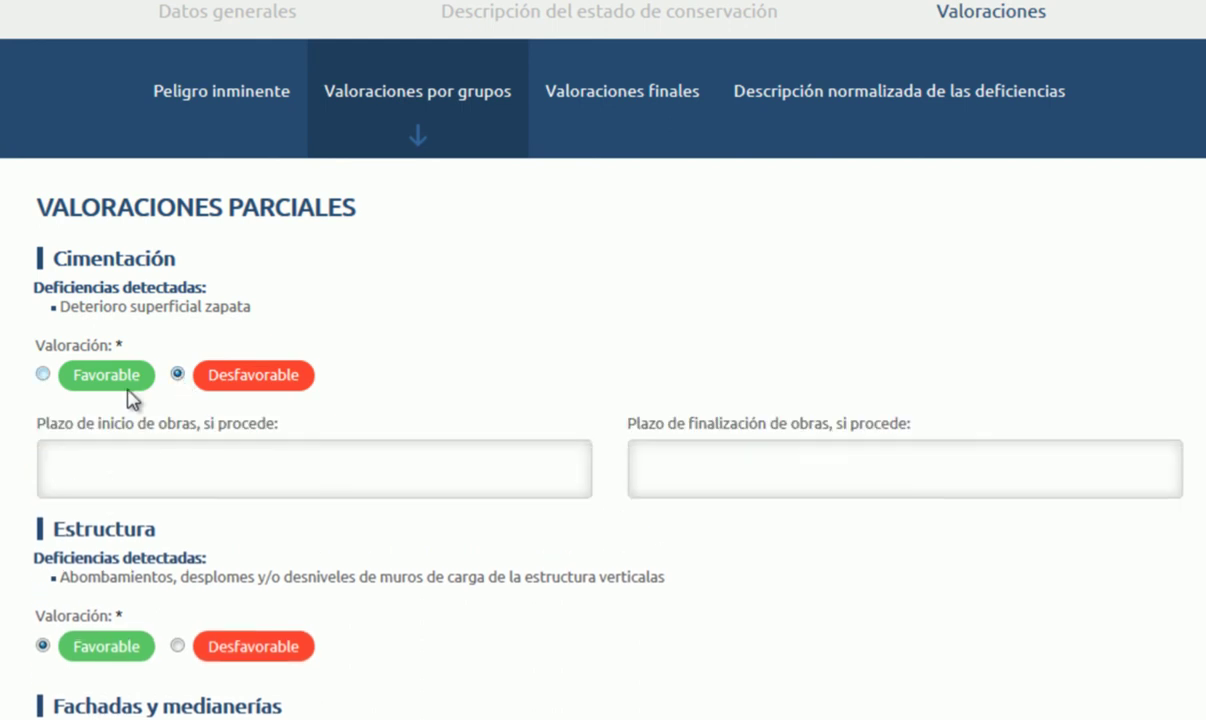
pyautogui.scroll(-2, 395, 437)
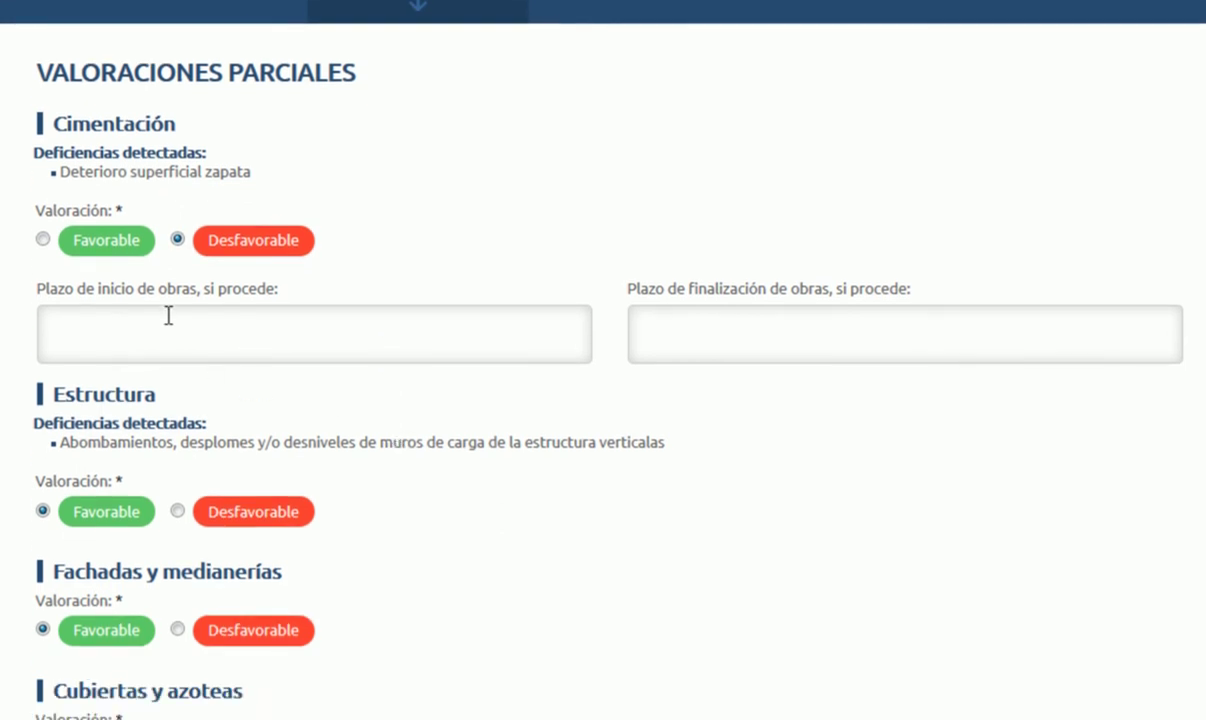
pyautogui.click(43, 240)
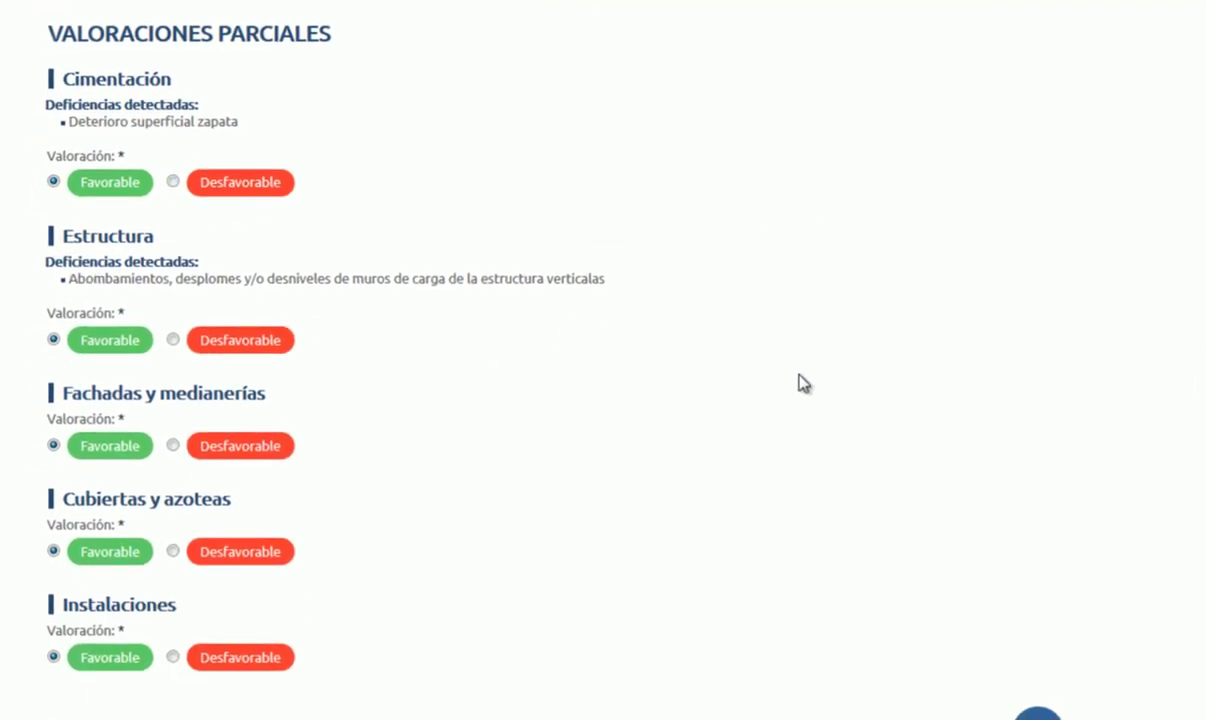
pyautogui.scroll(-1, 820, 410)
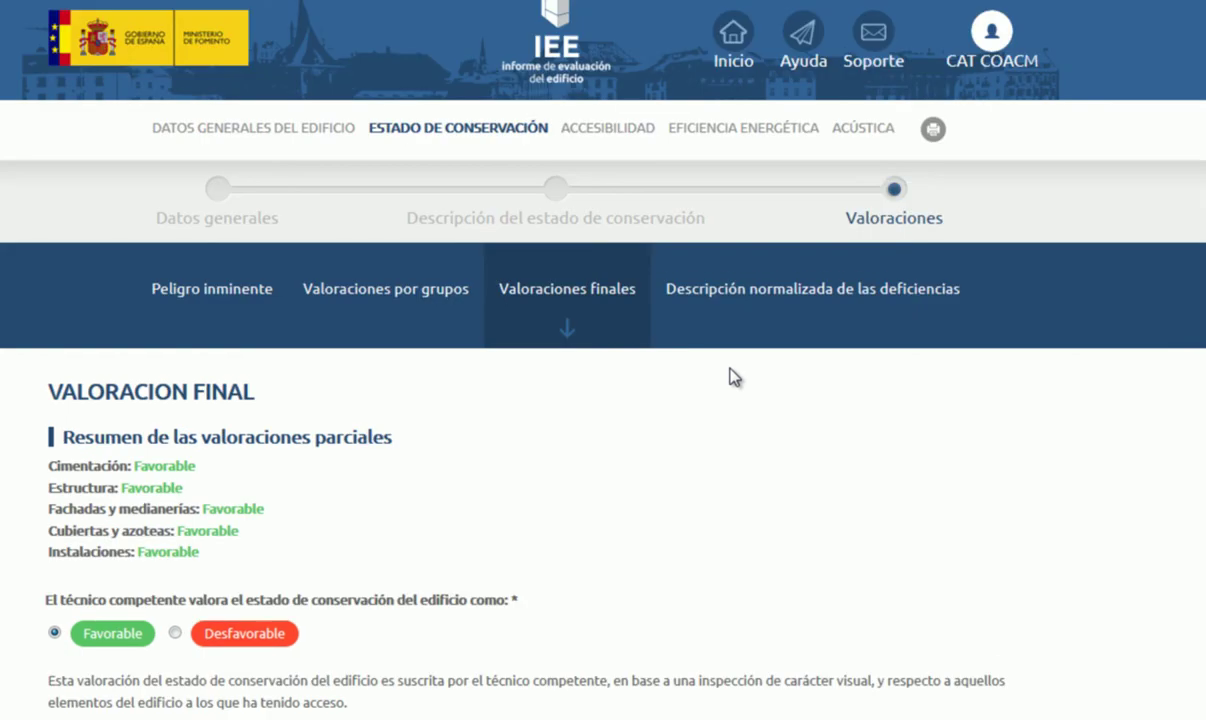
# Step: Continue from Valoraciones finales to Descripción normalizada de las deficiencias
pyautogui.scroll(-3, 700, 420)
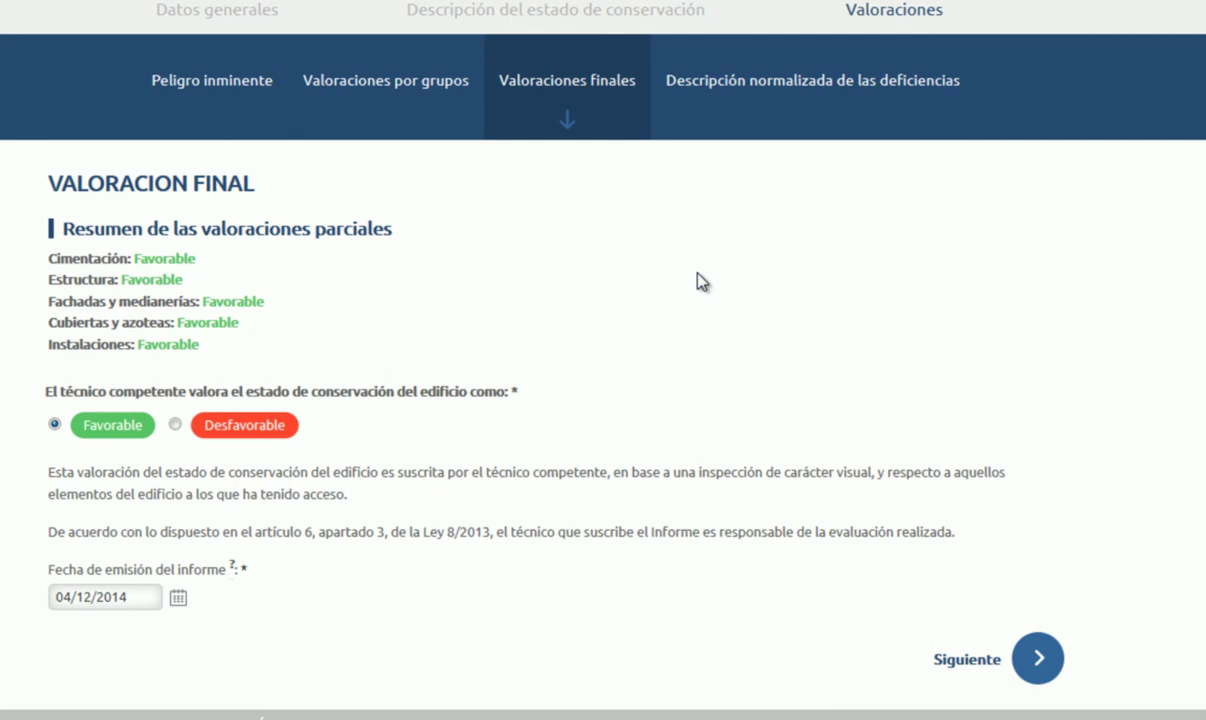
pyautogui.click(1038, 658)
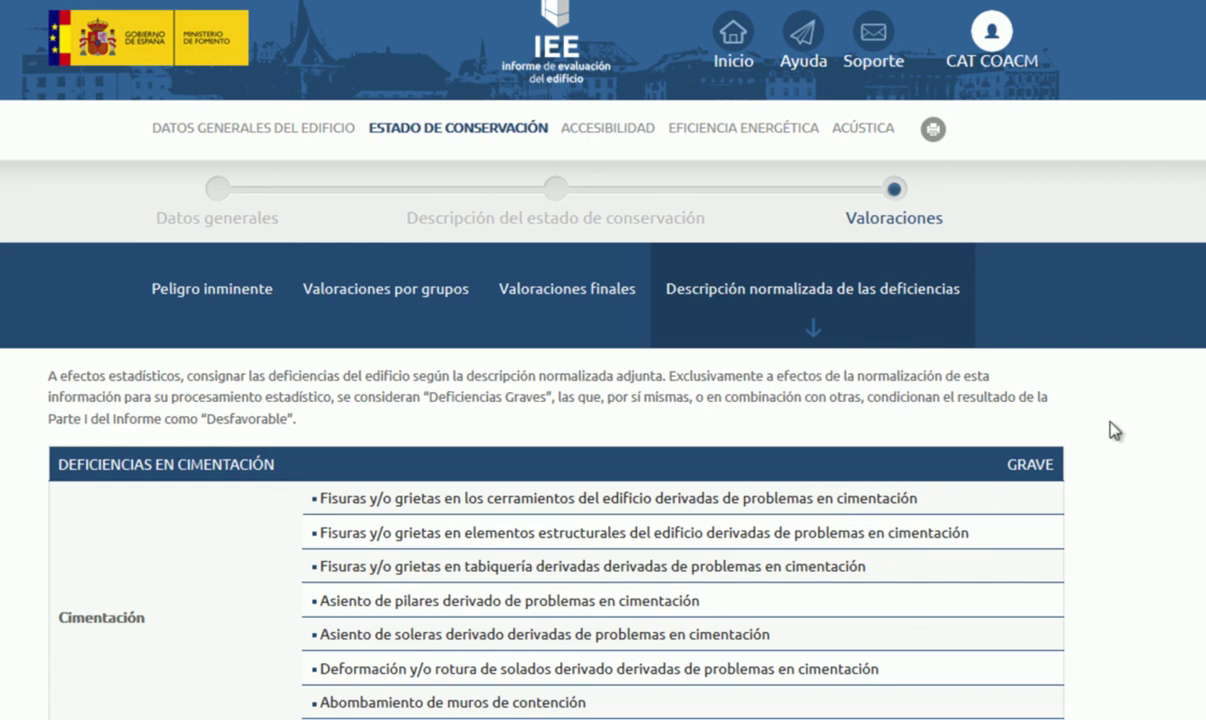
pyautogui.scroll(-2, 1116, 430)
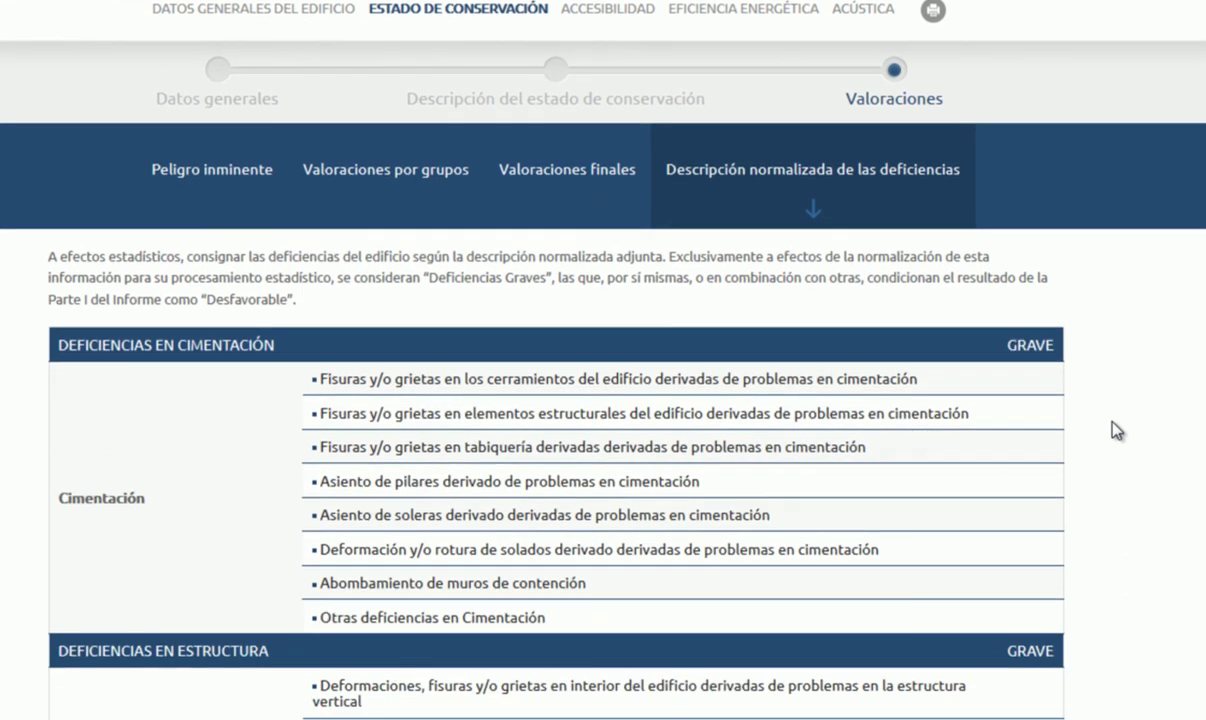
pyautogui.scroll(-3, 1116, 430)
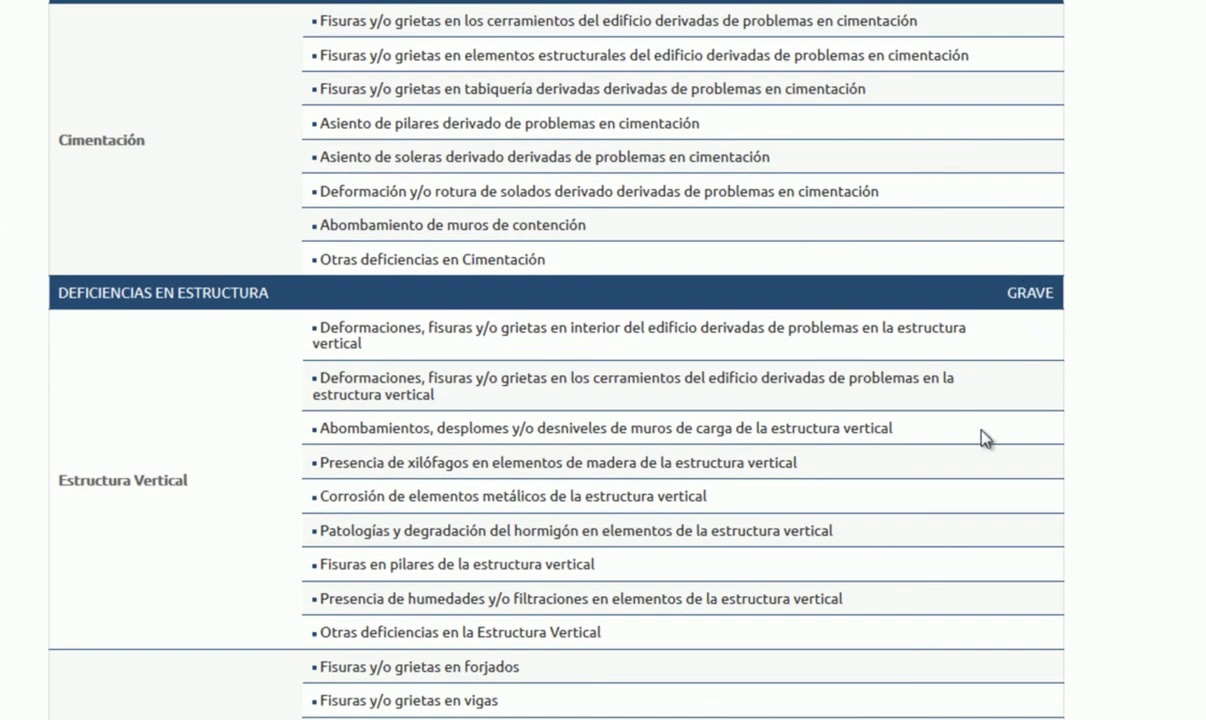
pyautogui.scroll(-3, 985, 439)
pyautogui.scroll(-4, 985, 439)
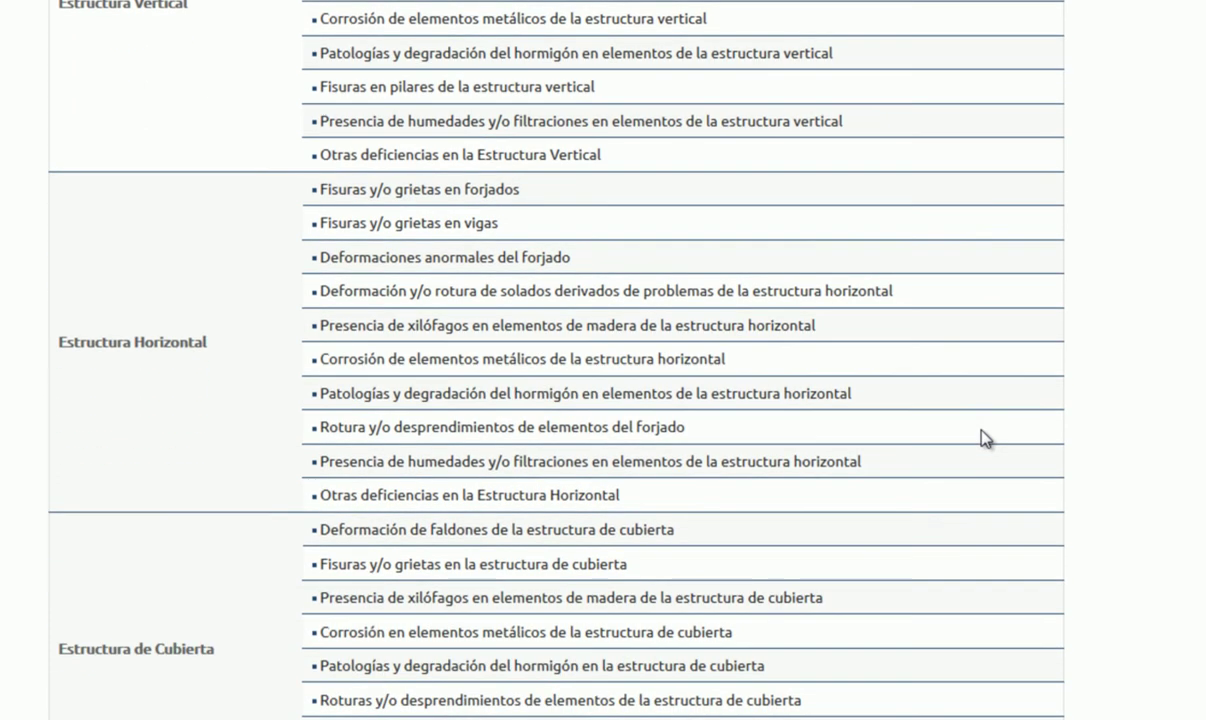
pyautogui.scroll(-4, 520, 450)
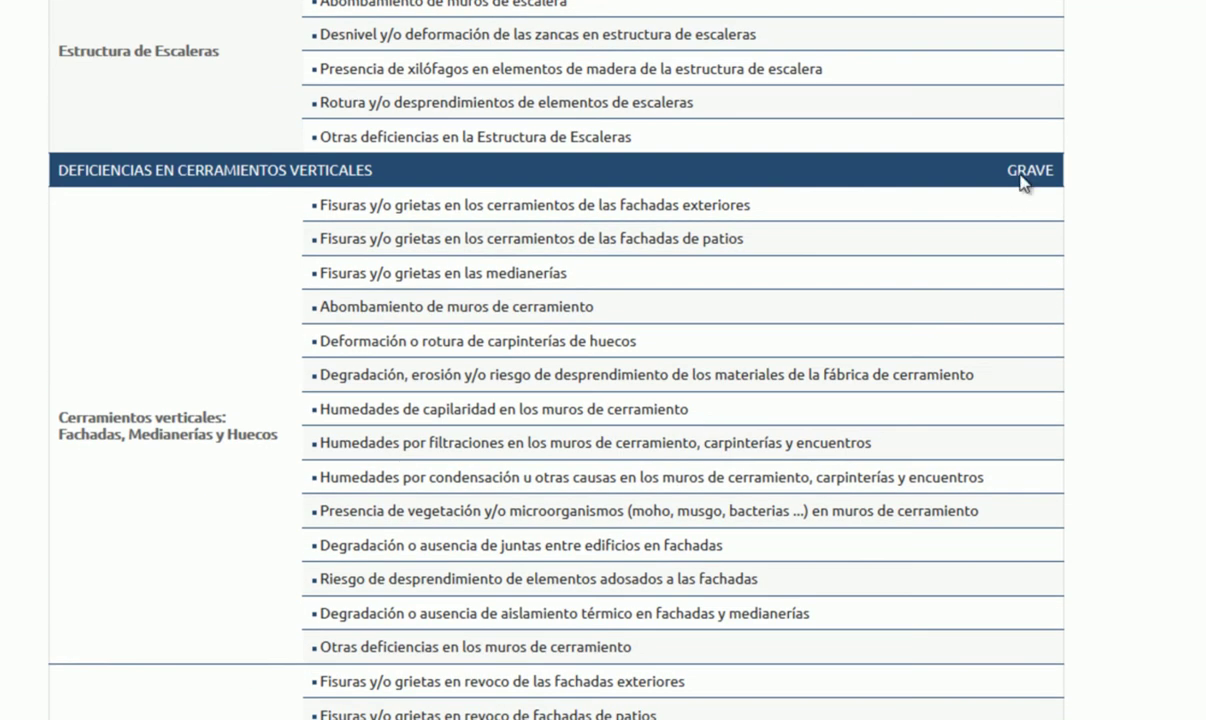
pyautogui.scroll(-12, 206, 436)
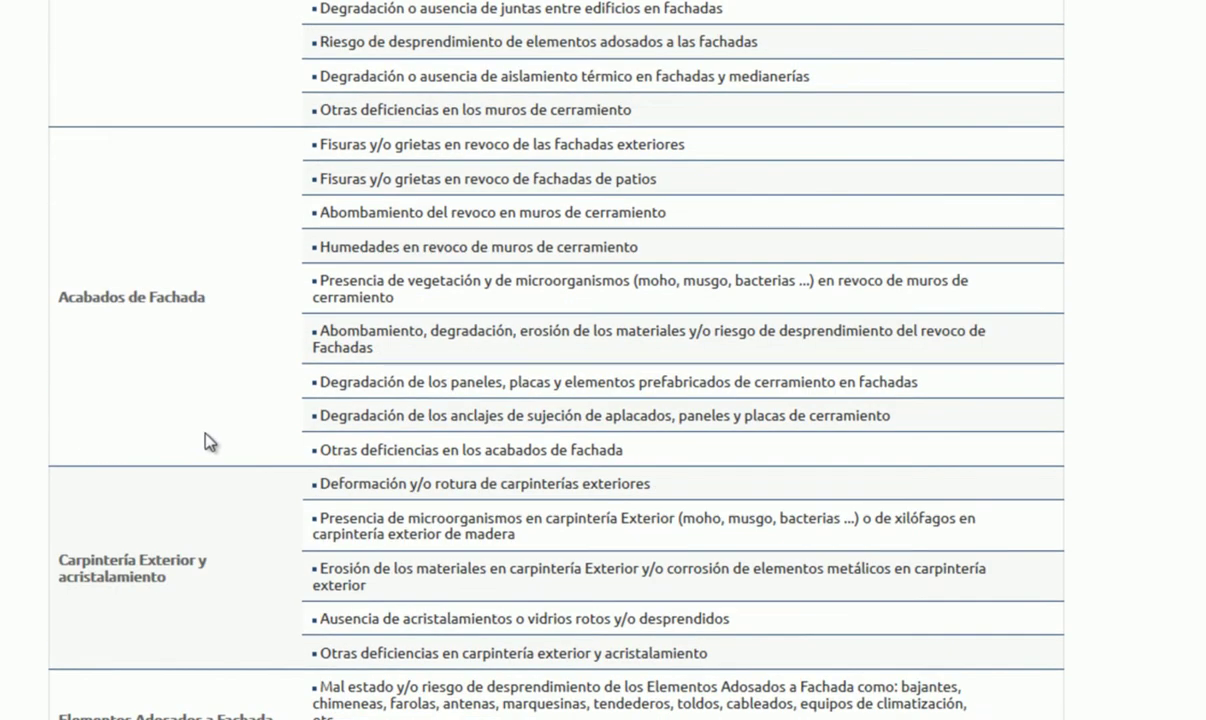
pyautogui.scroll(20, 345, 372)
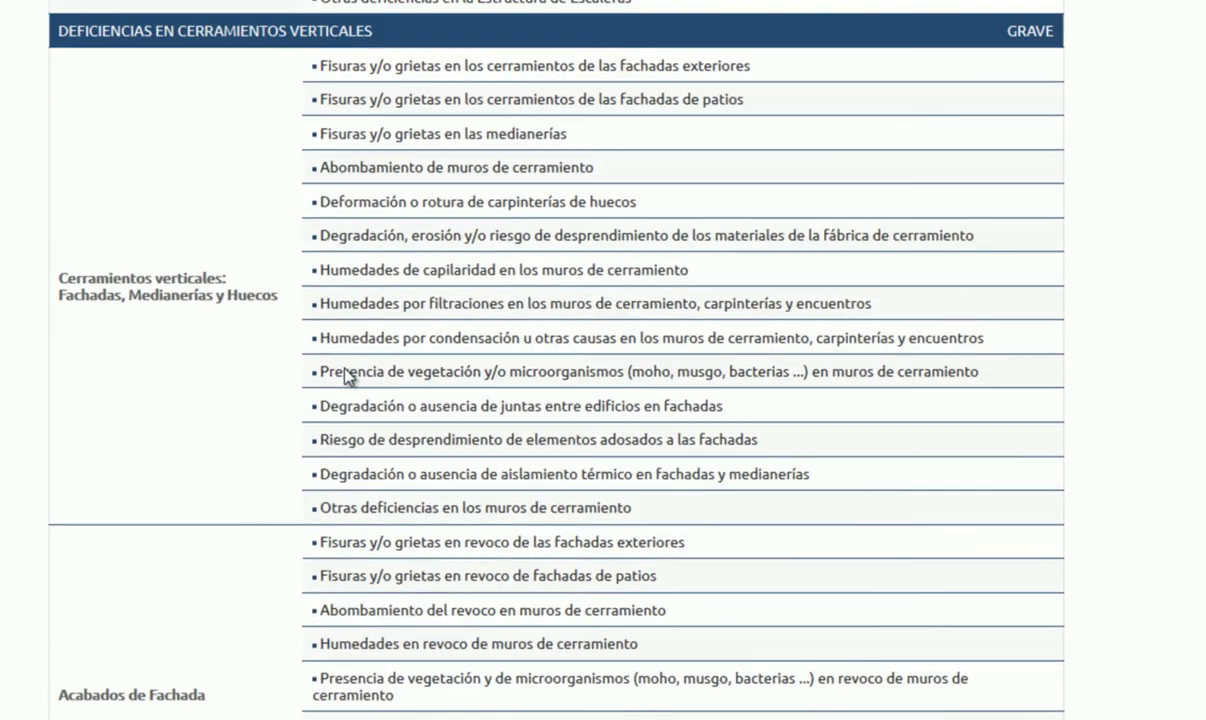
pyautogui.scroll(5, 377, 322)
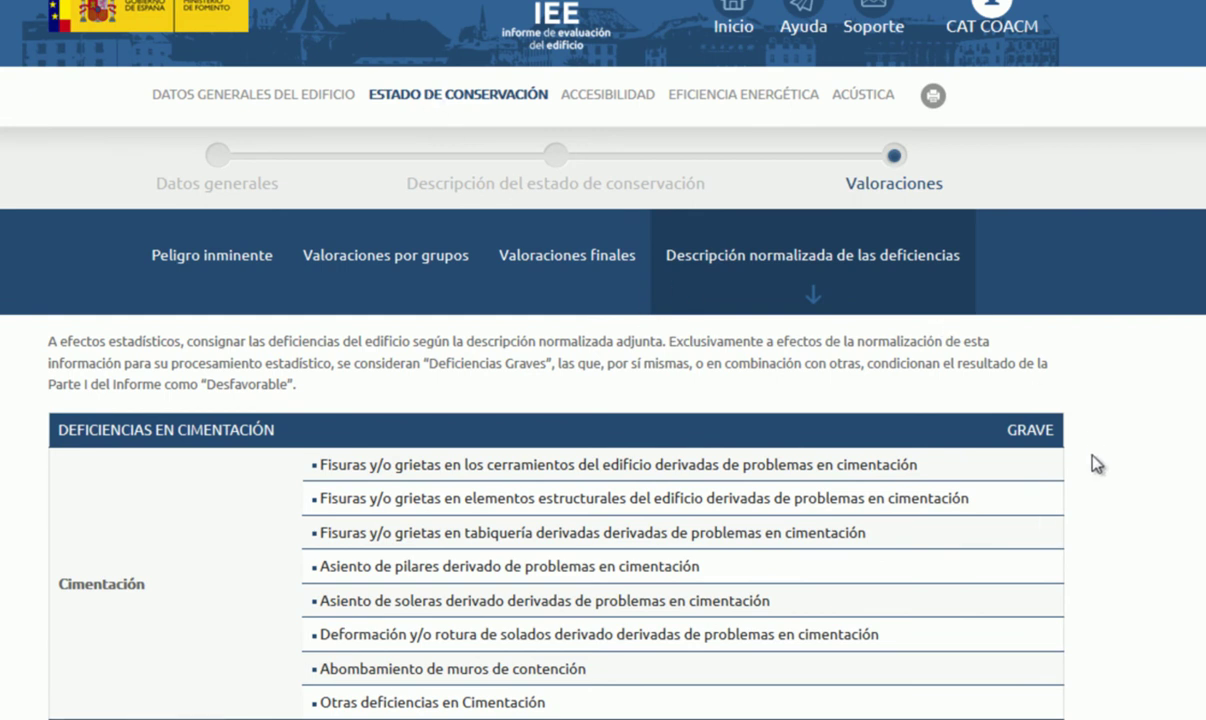
pyautogui.scroll(-12, 1080, 476)
pyautogui.scroll(-15, 1077, 478)
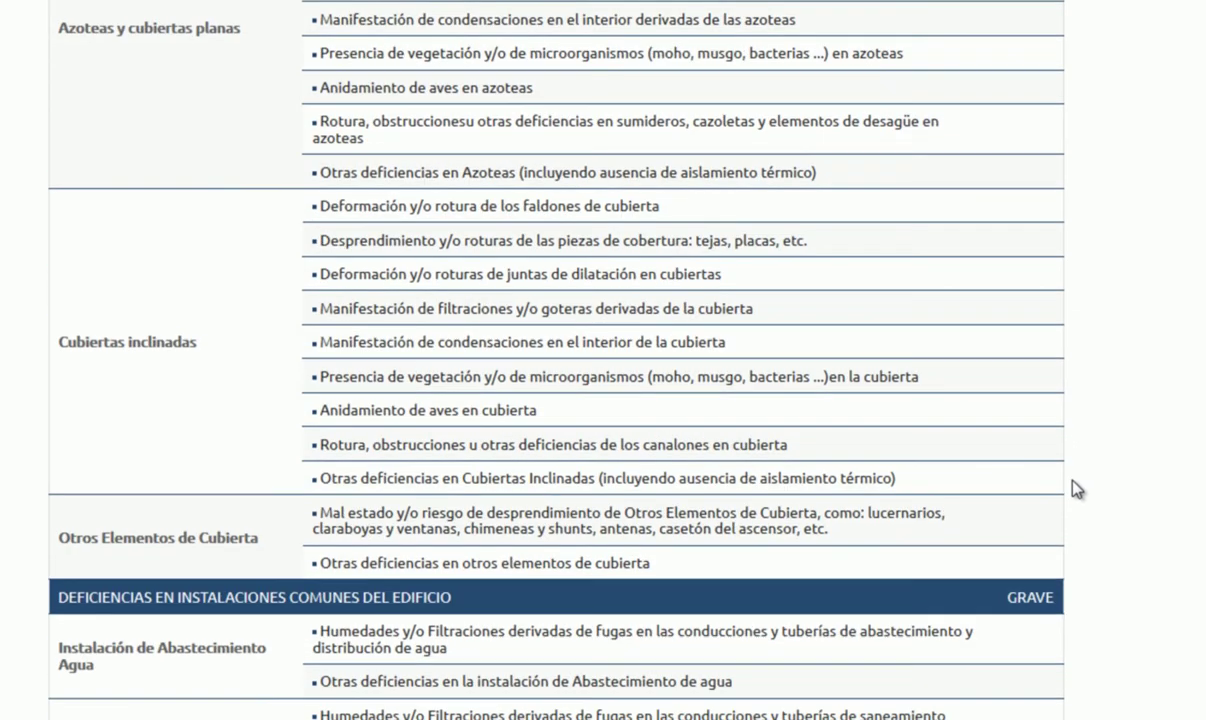
# Step: Proceed to Accesibilidad and review the Condiciones funcionales page
pyautogui.click(982, 664)
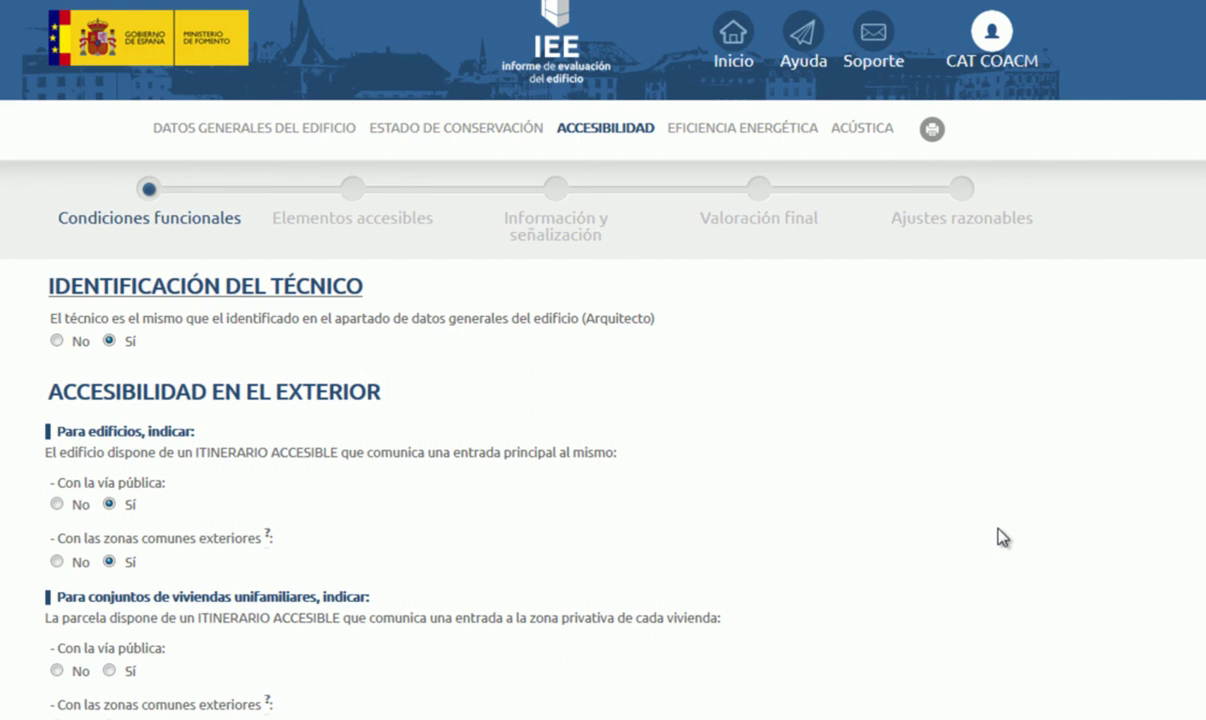
pyautogui.scroll(-2, 997, 528)
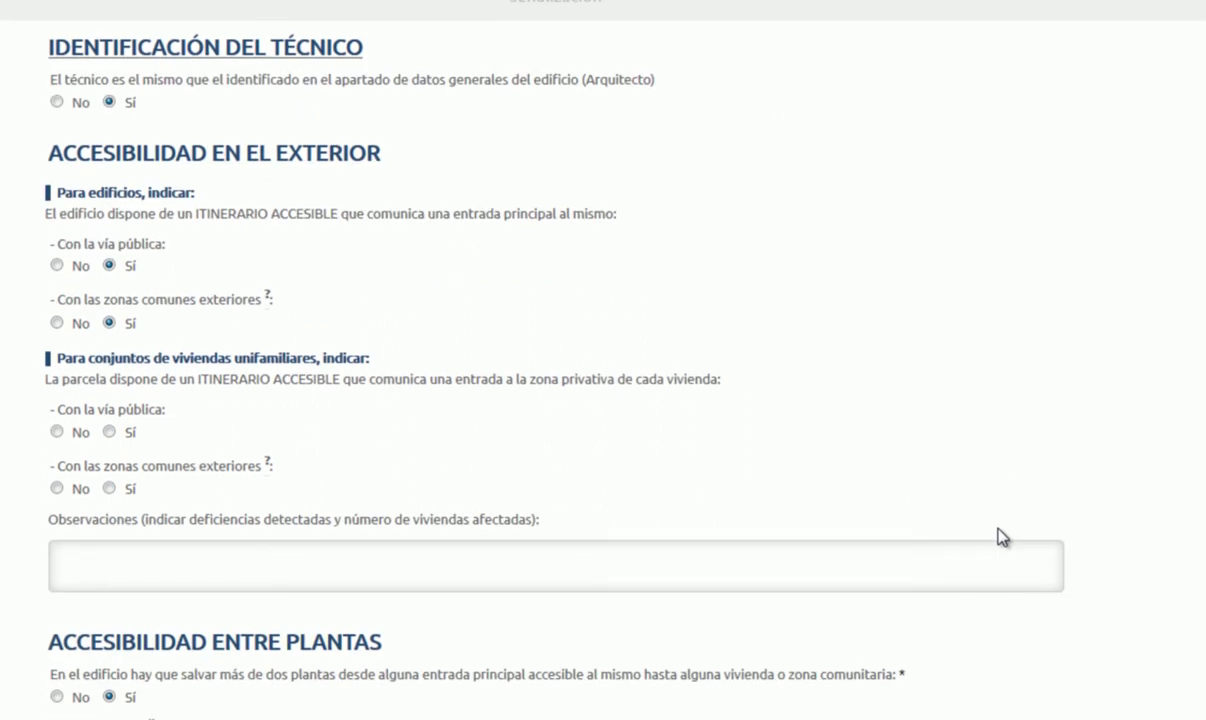
pyautogui.scroll(-5, 1002, 537)
pyautogui.scroll(12, 570, 260)
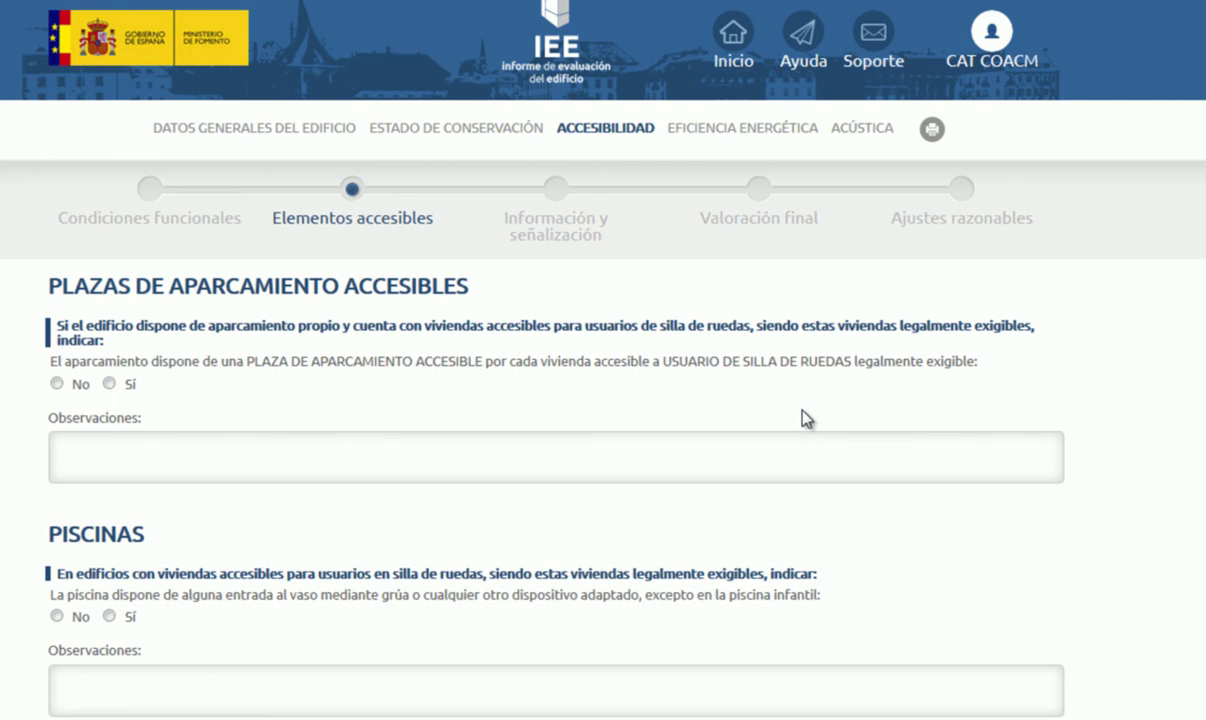
# Step: Advance from Elementos accesibles to Información y señalización and look over its SIA questions
pyautogui.scroll(-3, 816, 423)
pyautogui.scroll(-2, 816, 423)
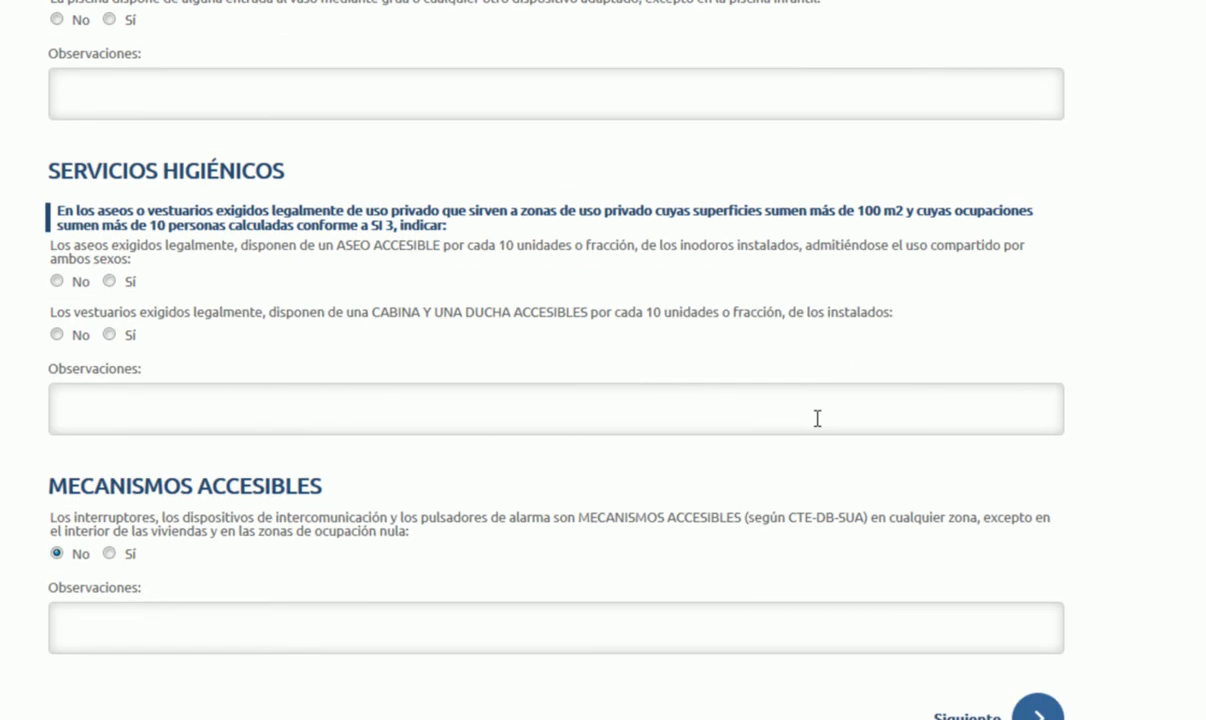
pyautogui.scroll(-1, 817, 418)
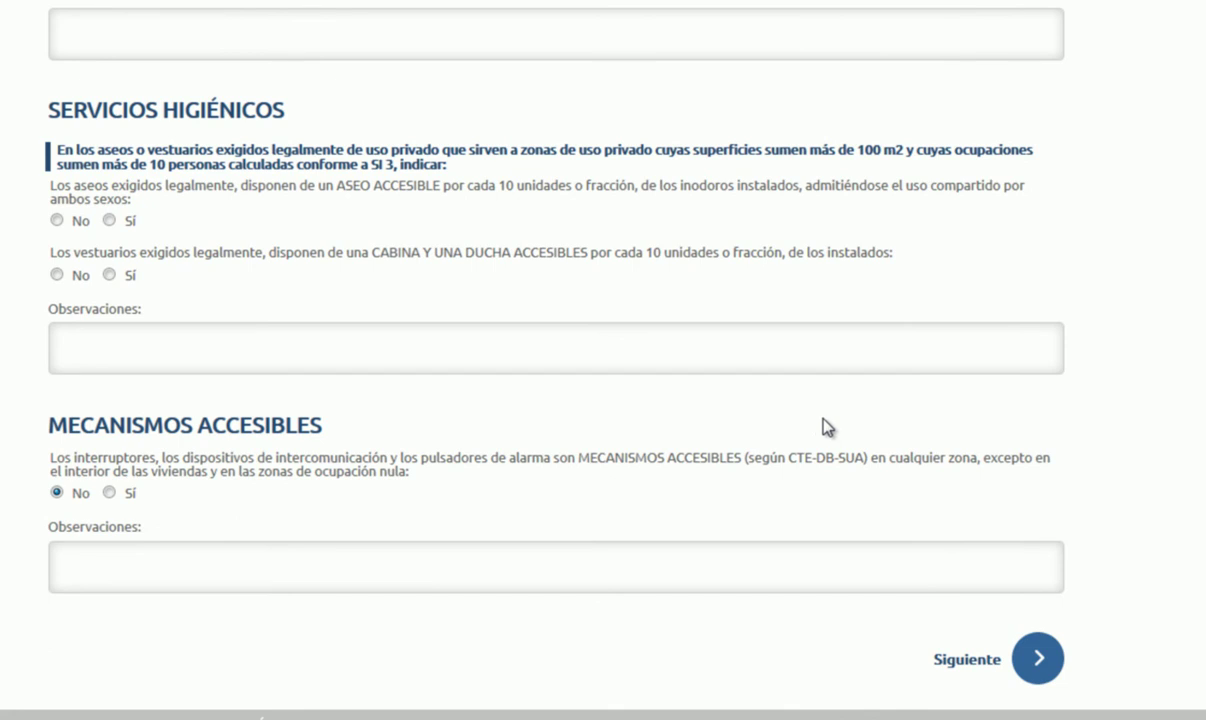
pyautogui.click(1038, 660)
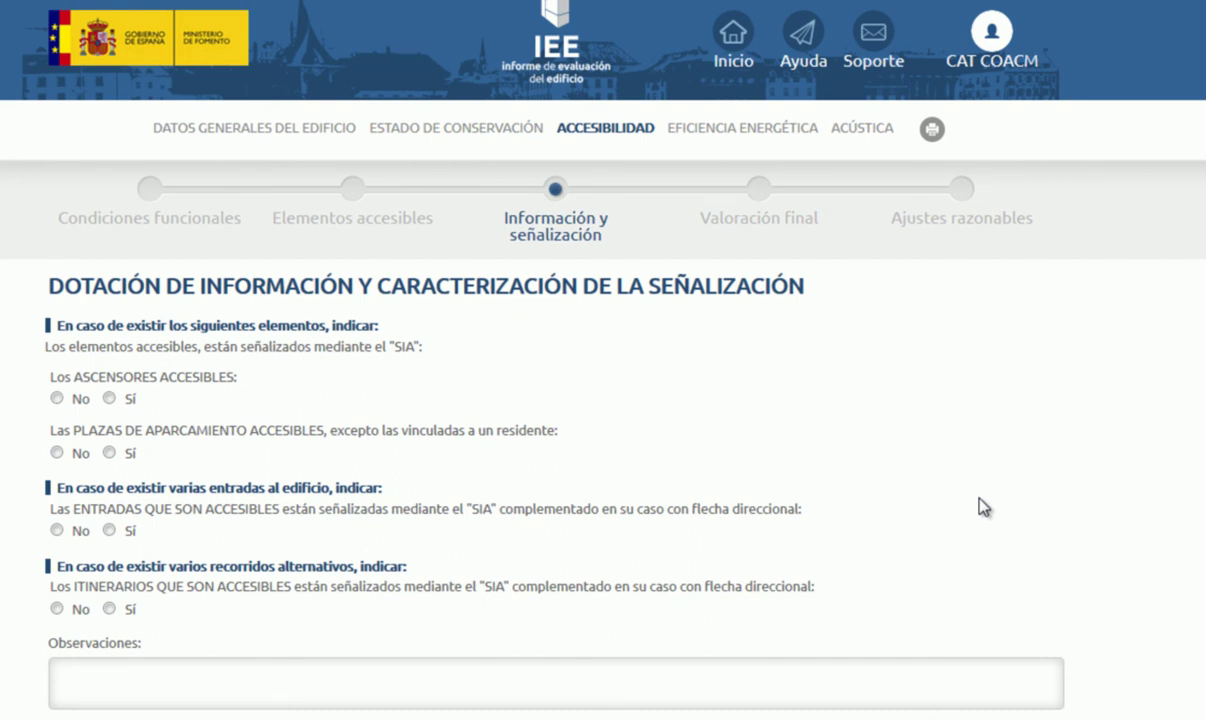
pyautogui.scroll(-4, 980, 500)
pyautogui.scroll(-1, 980, 499)
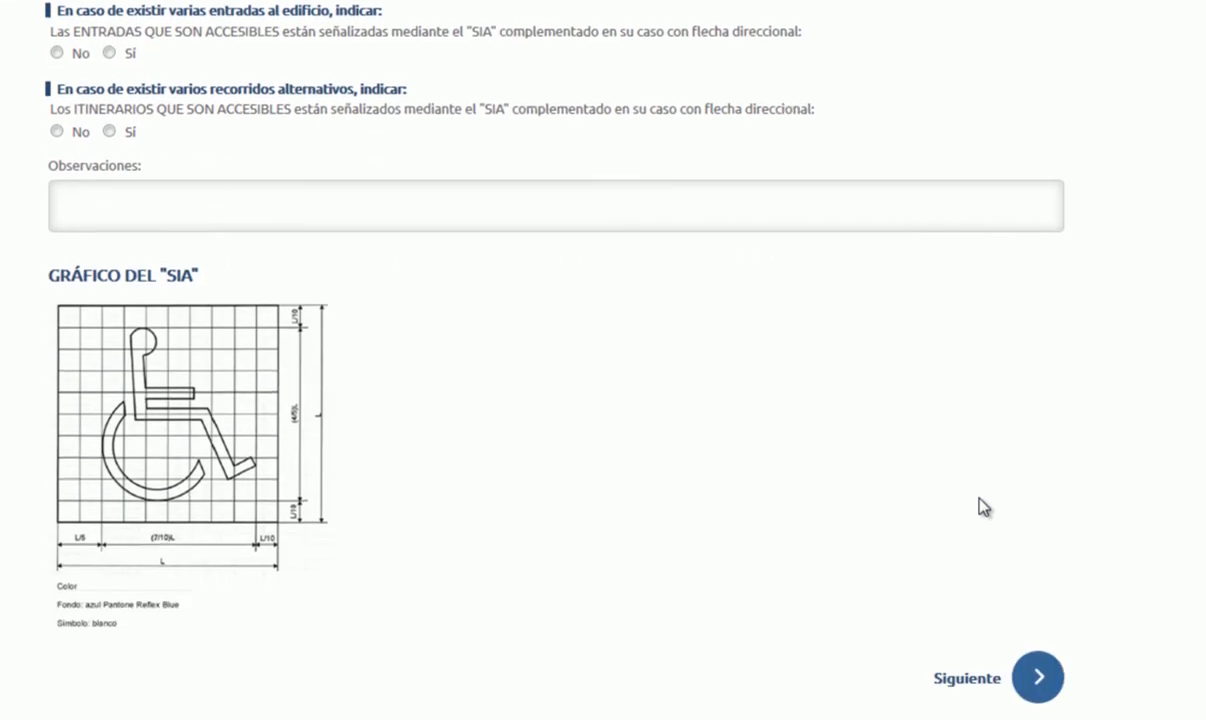
pyautogui.scroll(-1, 979, 506)
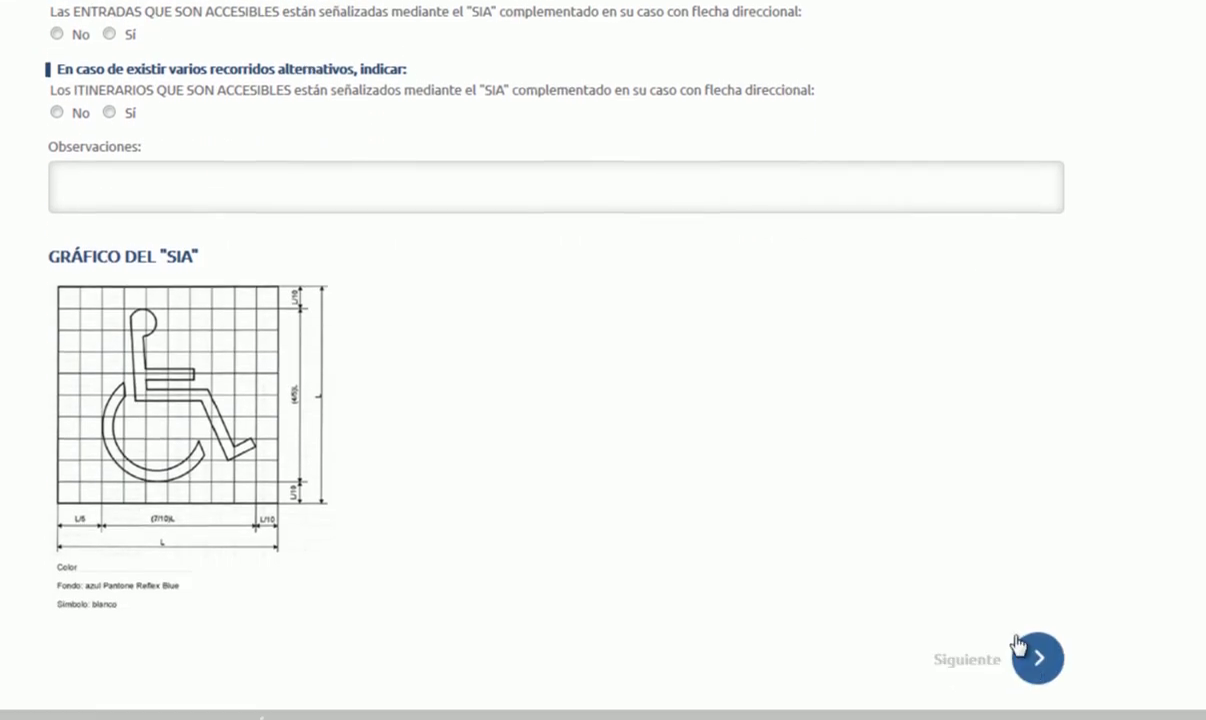
# Step: Advance to the final accessibility assessment and review it
pyautogui.click(1030, 655)
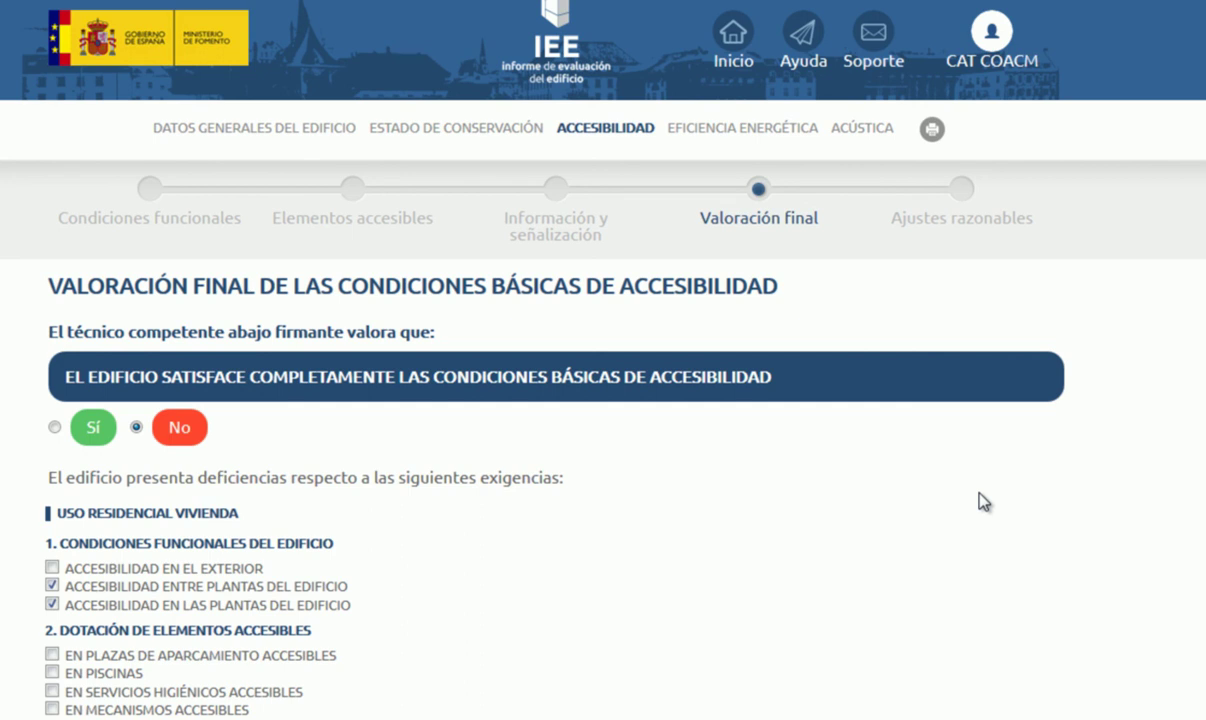
pyautogui.scroll(-1, 940, 437)
pyautogui.scroll(-1, 940, 437)
pyautogui.scroll(-1, 938, 432)
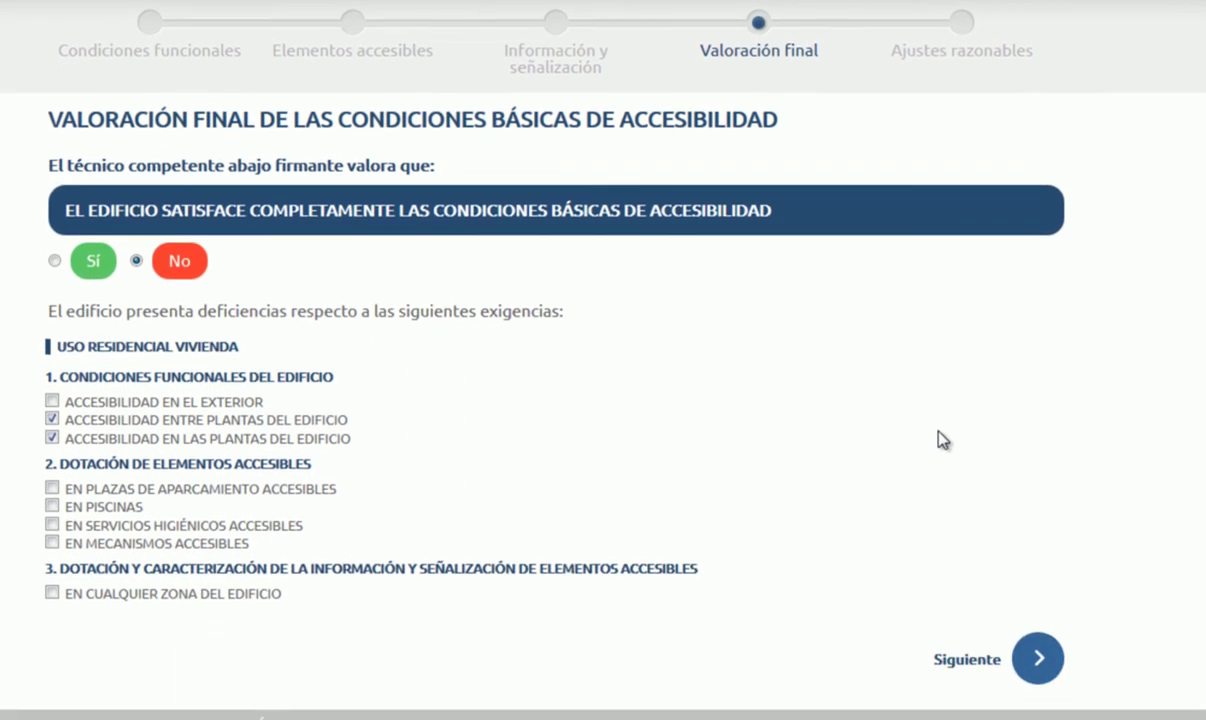
# Step: Review the reasonable adjustments step and continue to Eficiencia energética
pyautogui.click(1036, 658)
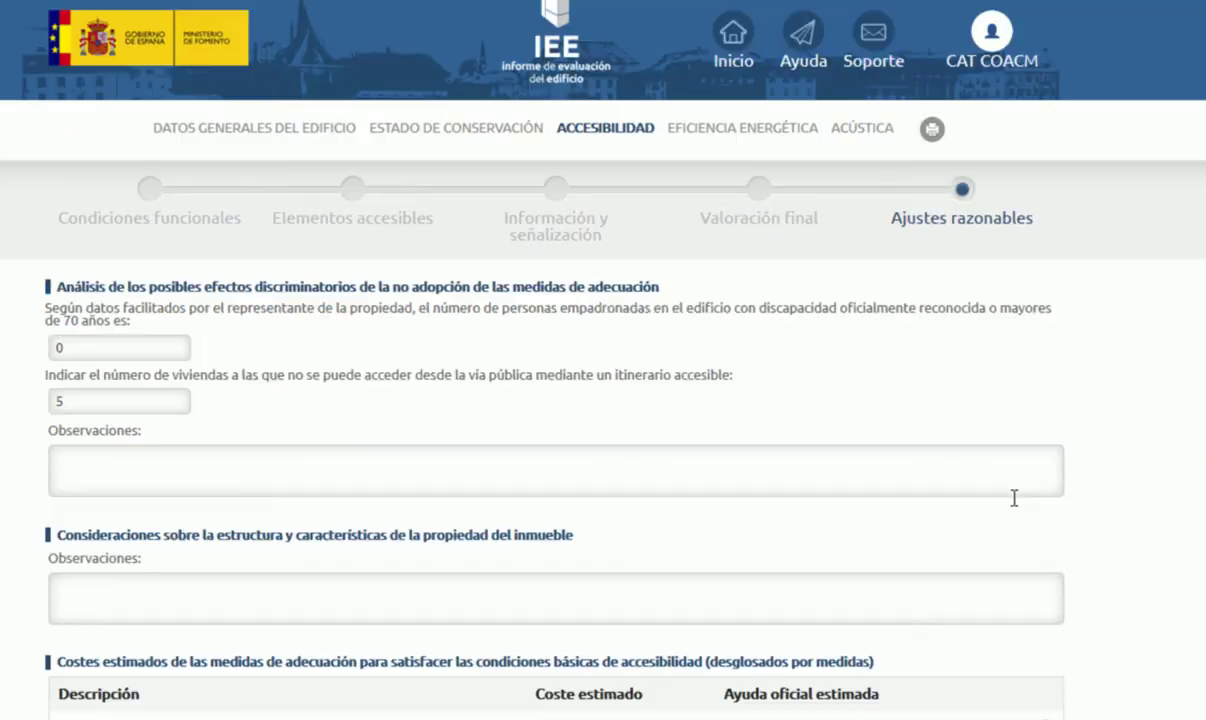
pyautogui.scroll(-4, 1074, 406)
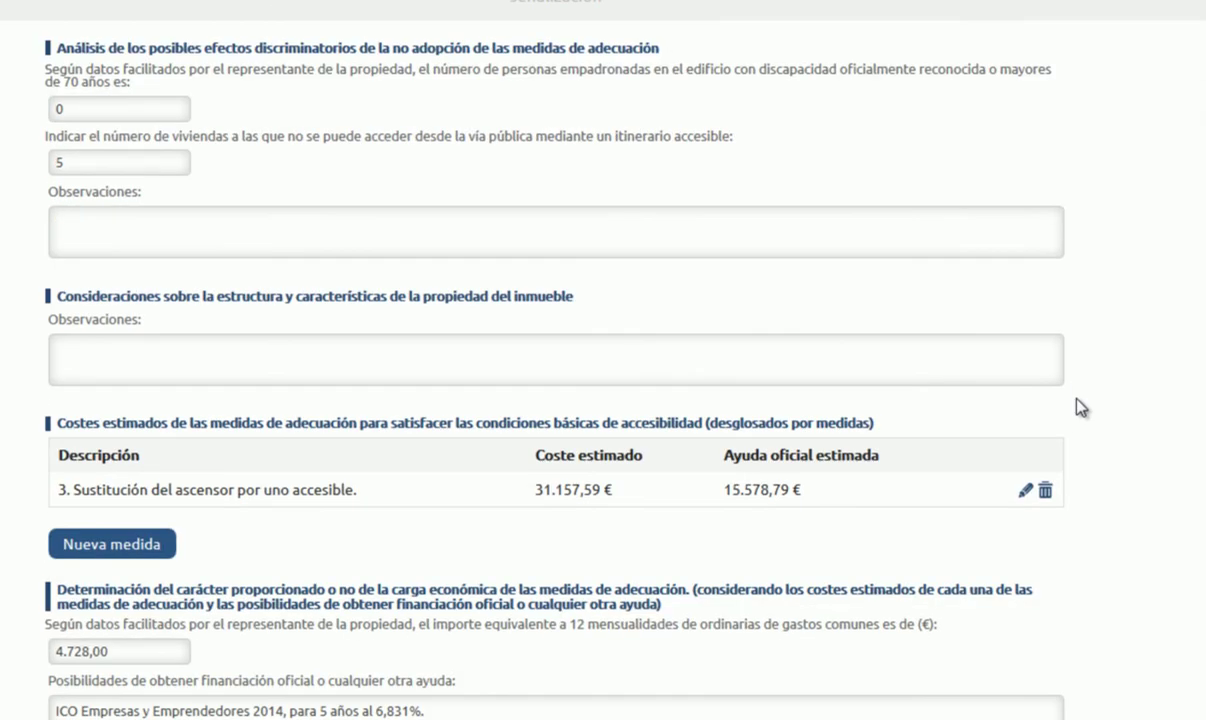
pyautogui.scroll(2, 1080, 406)
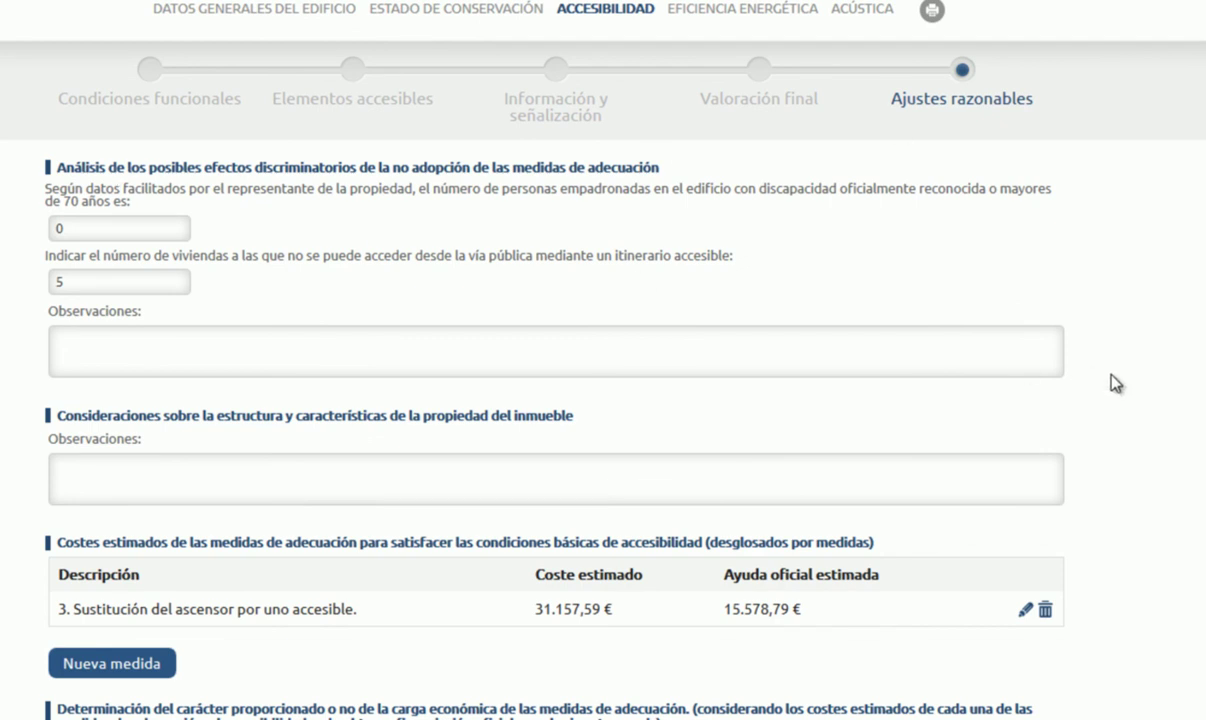
pyautogui.scroll(-4, 1115, 383)
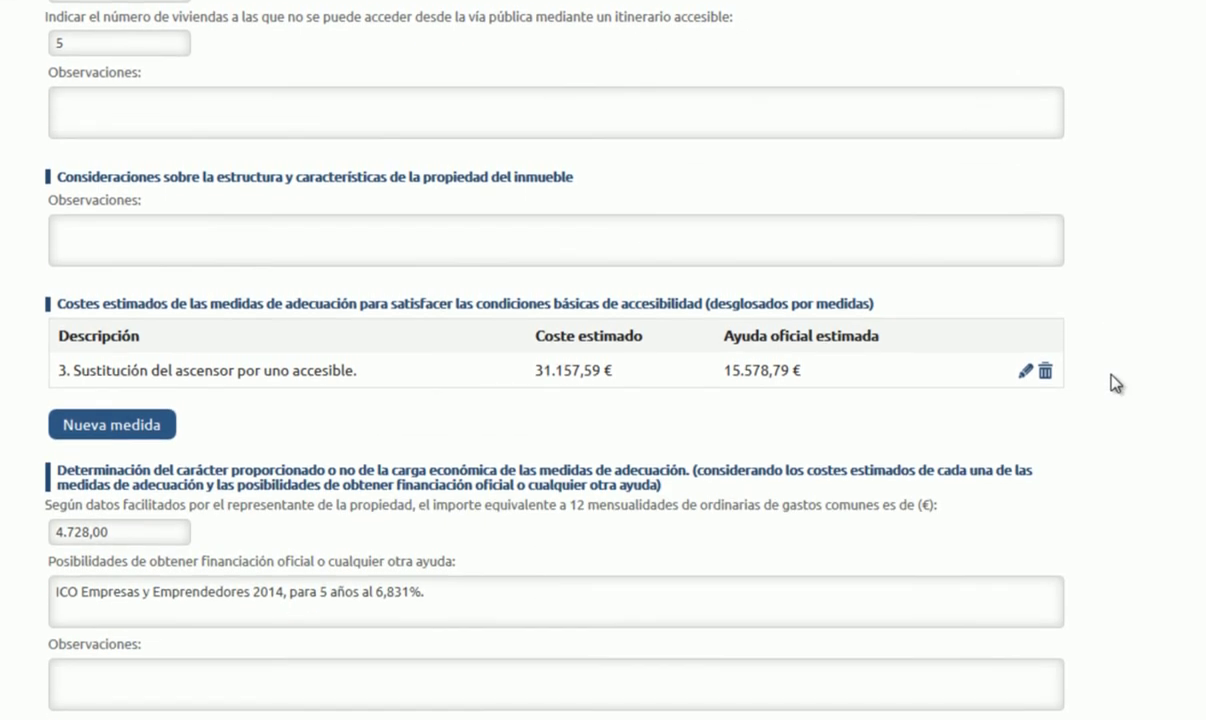
pyautogui.scroll(-2, 1115, 383)
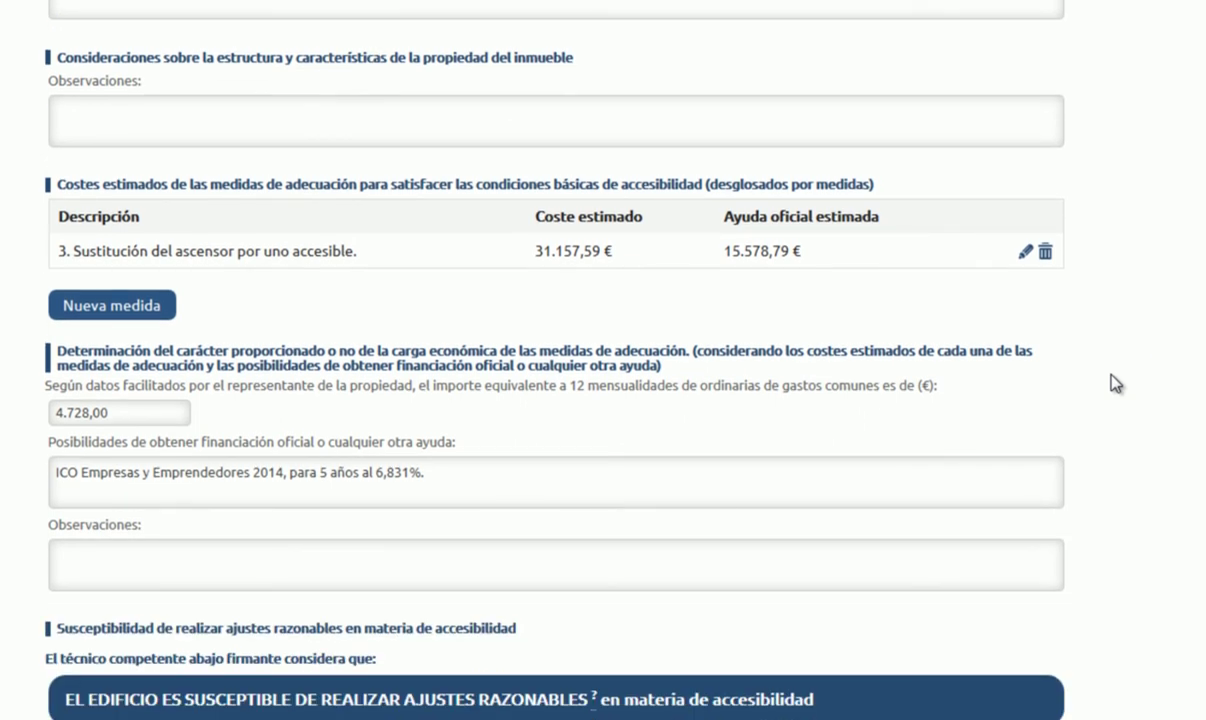
pyautogui.scroll(-4, 1115, 383)
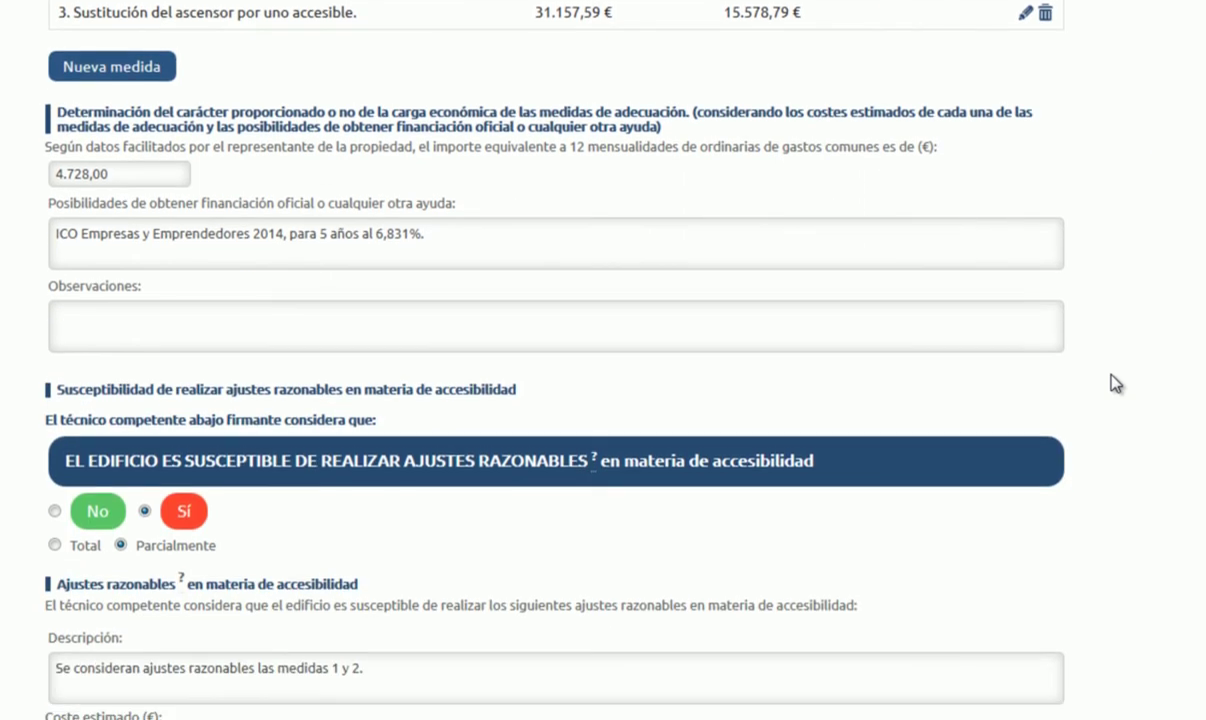
pyautogui.scroll(-2, 1115, 383)
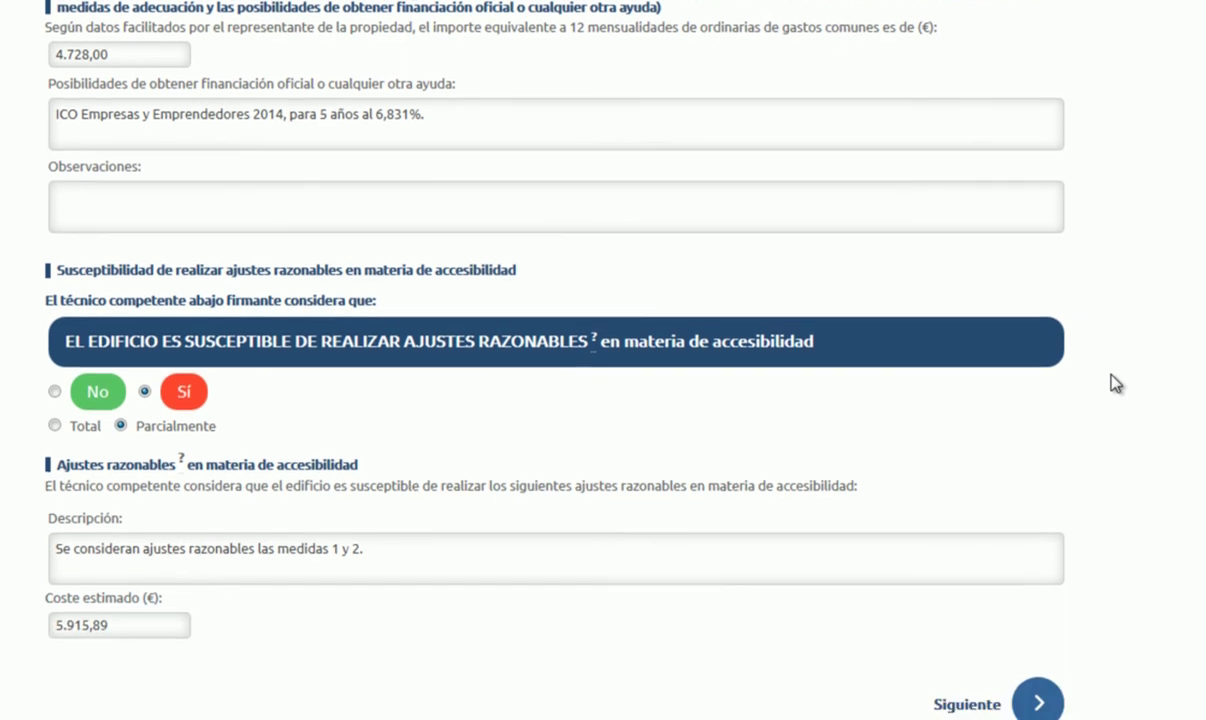
pyautogui.scroll(-1, 1115, 383)
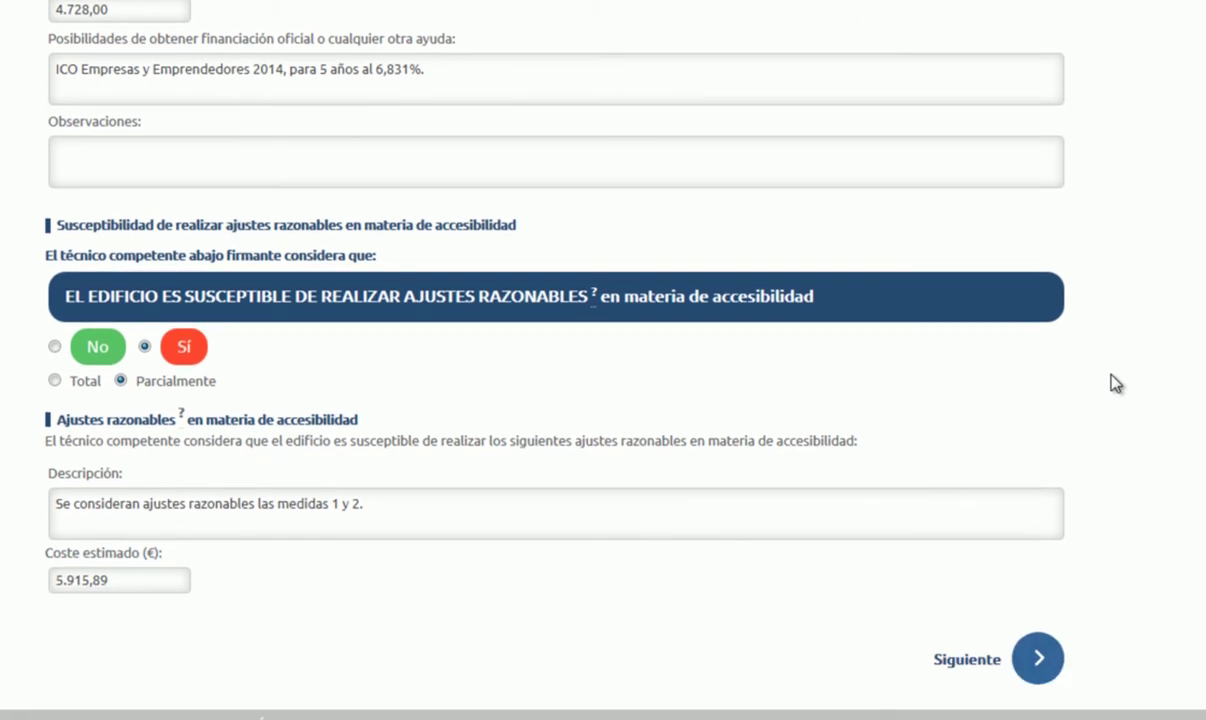
pyautogui.scroll(12, 1115, 383)
pyautogui.scroll(-5, 1115, 383)
pyautogui.scroll(-9, 1115, 383)
pyautogui.click(1034, 663)
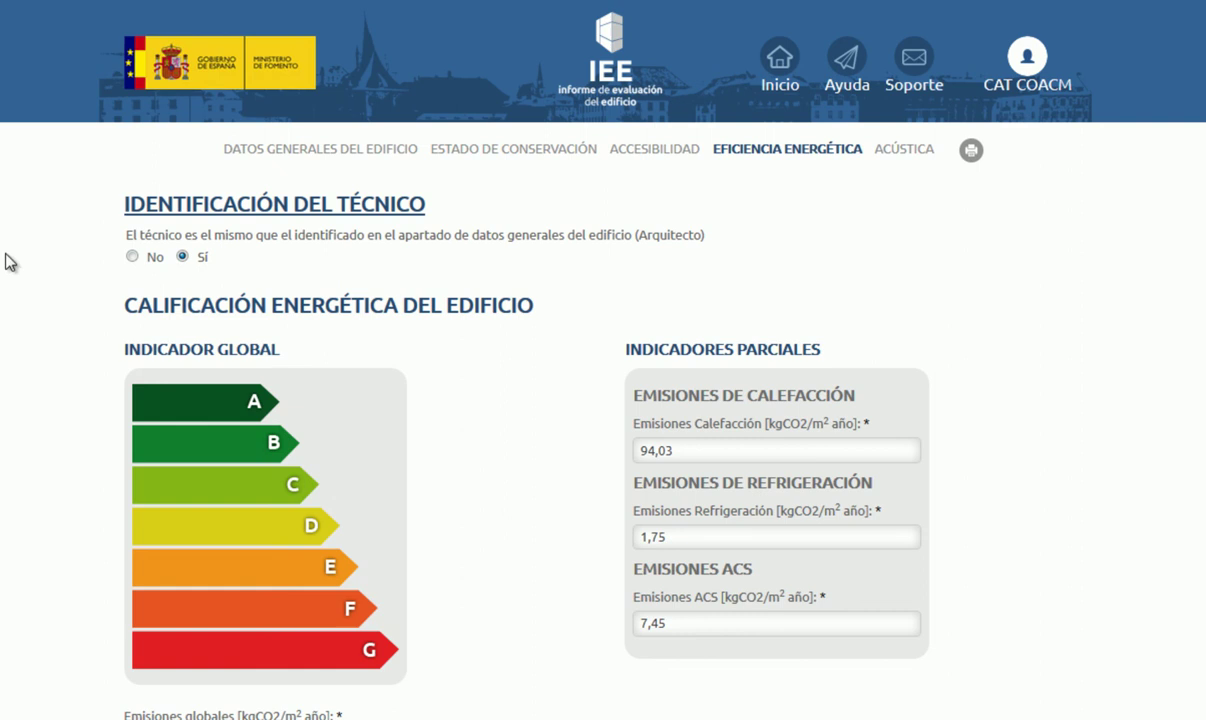
pyautogui.click(132, 256)
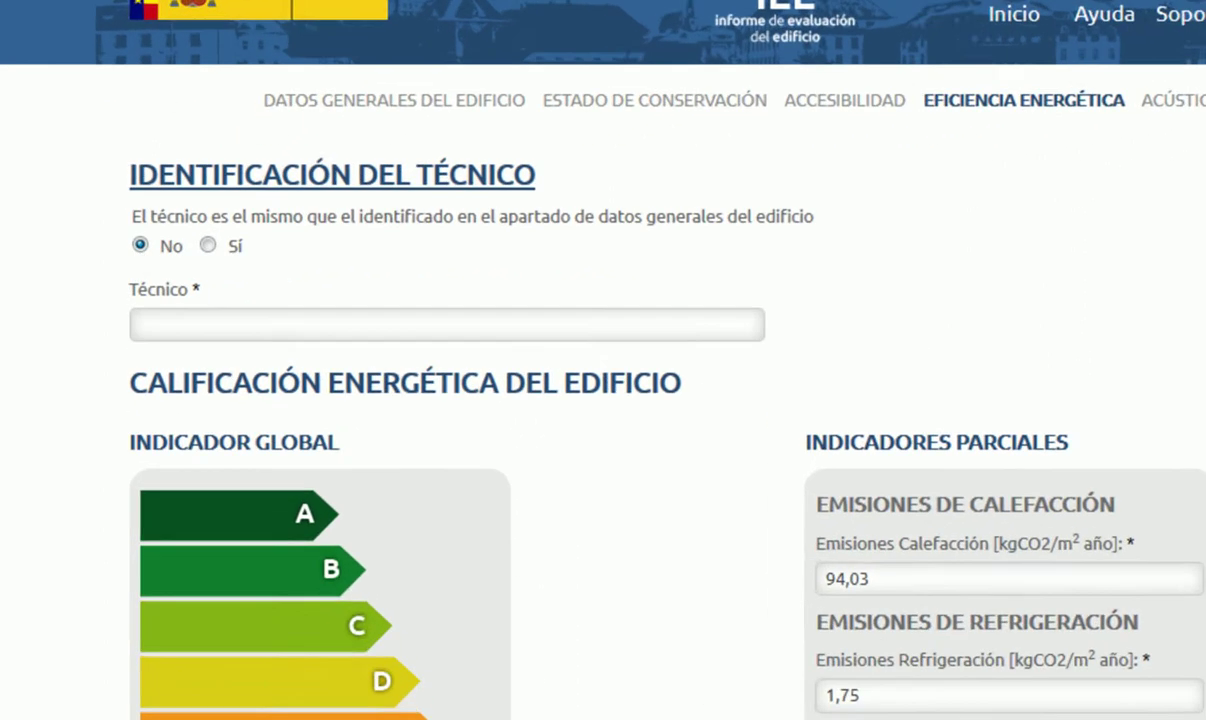
pyautogui.press('Right')
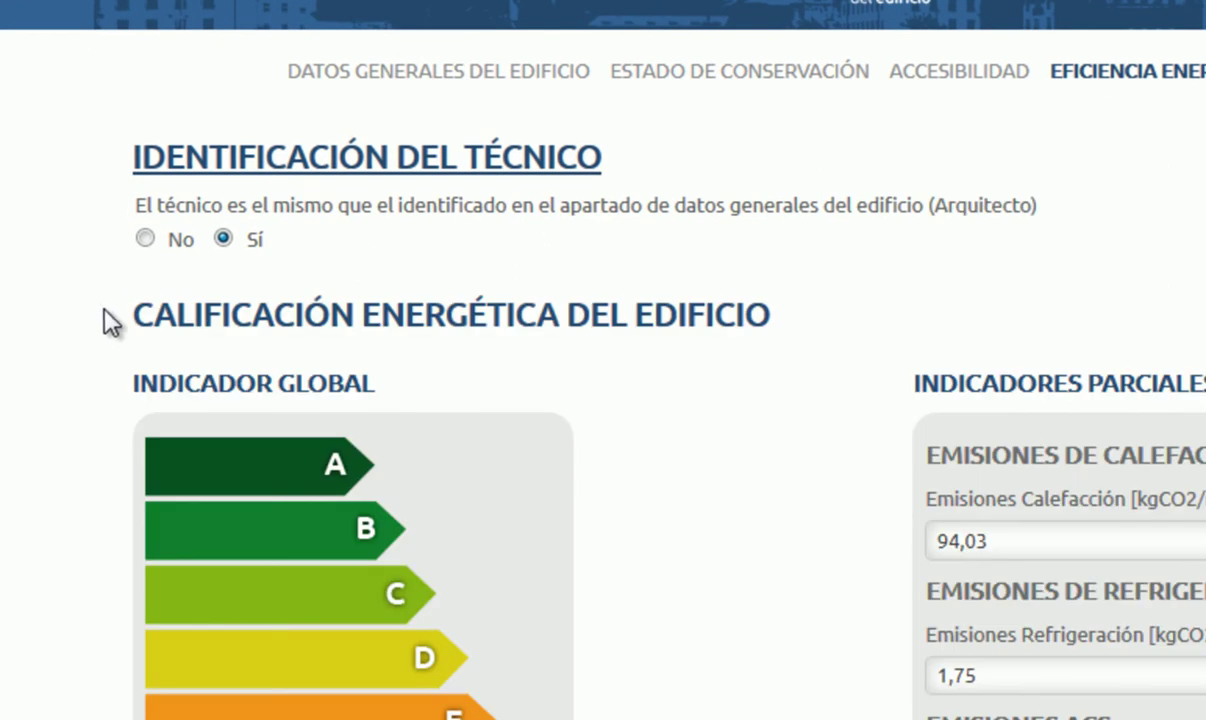
pyautogui.click(145, 238)
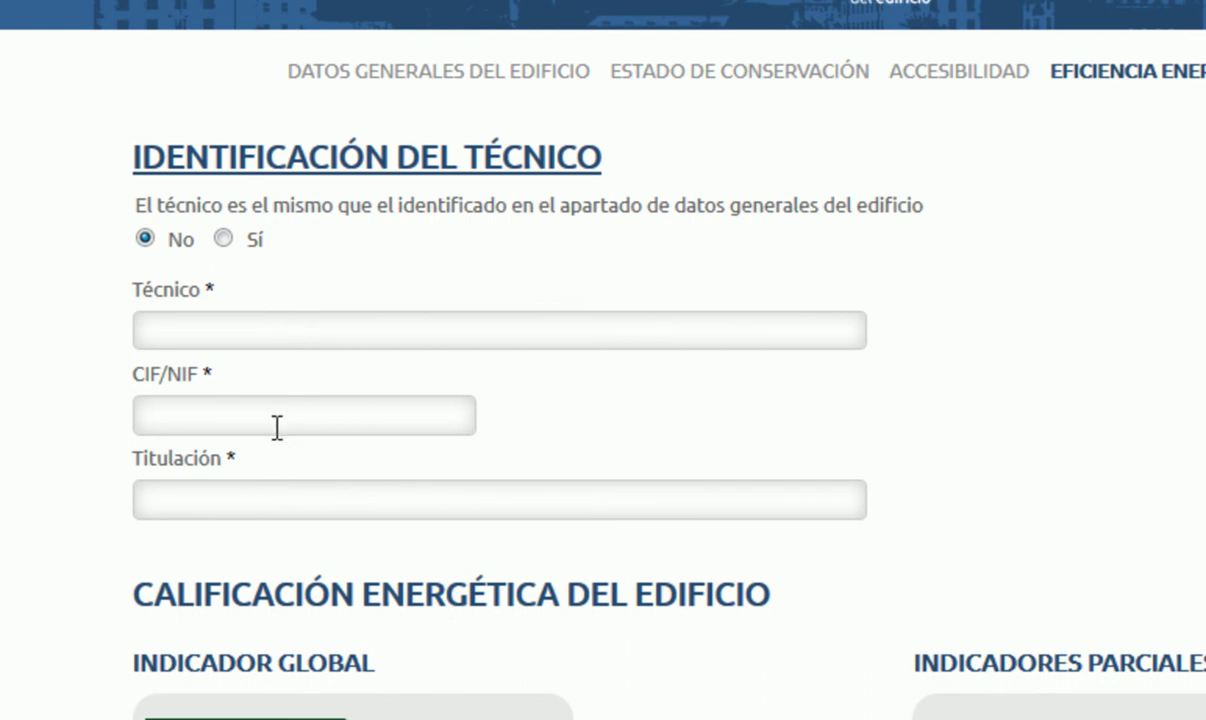
pyautogui.click(220, 240)
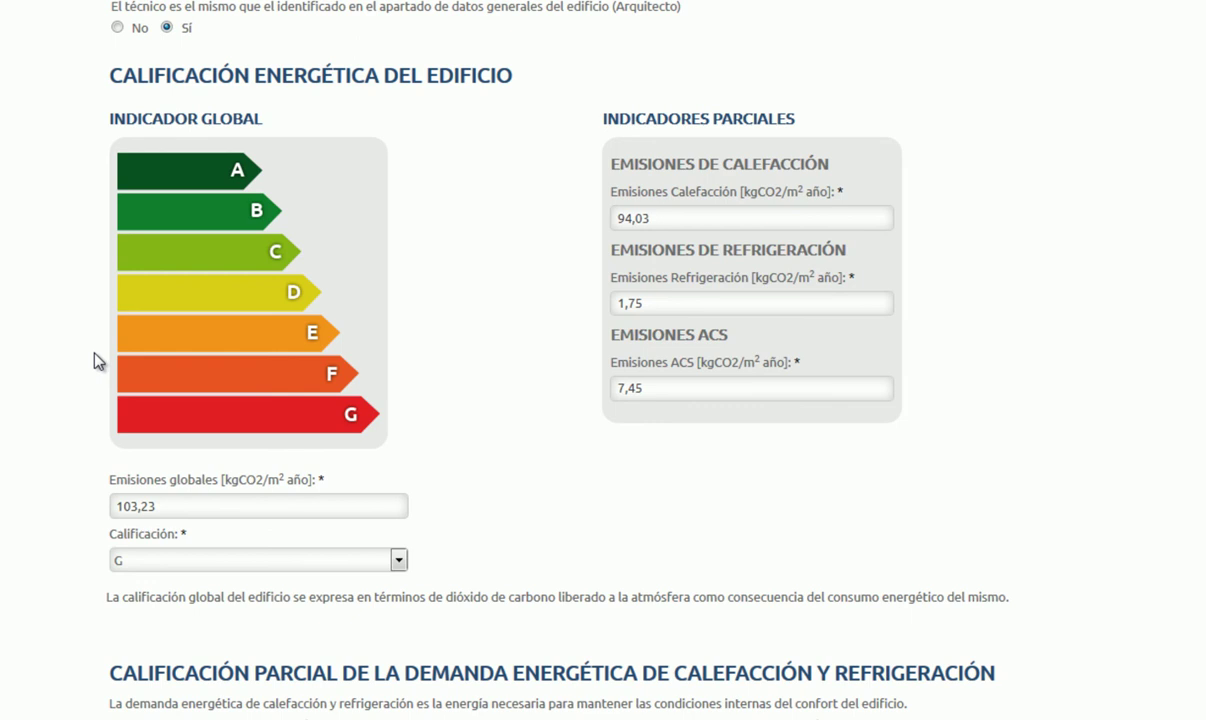
pyautogui.click(326, 503)
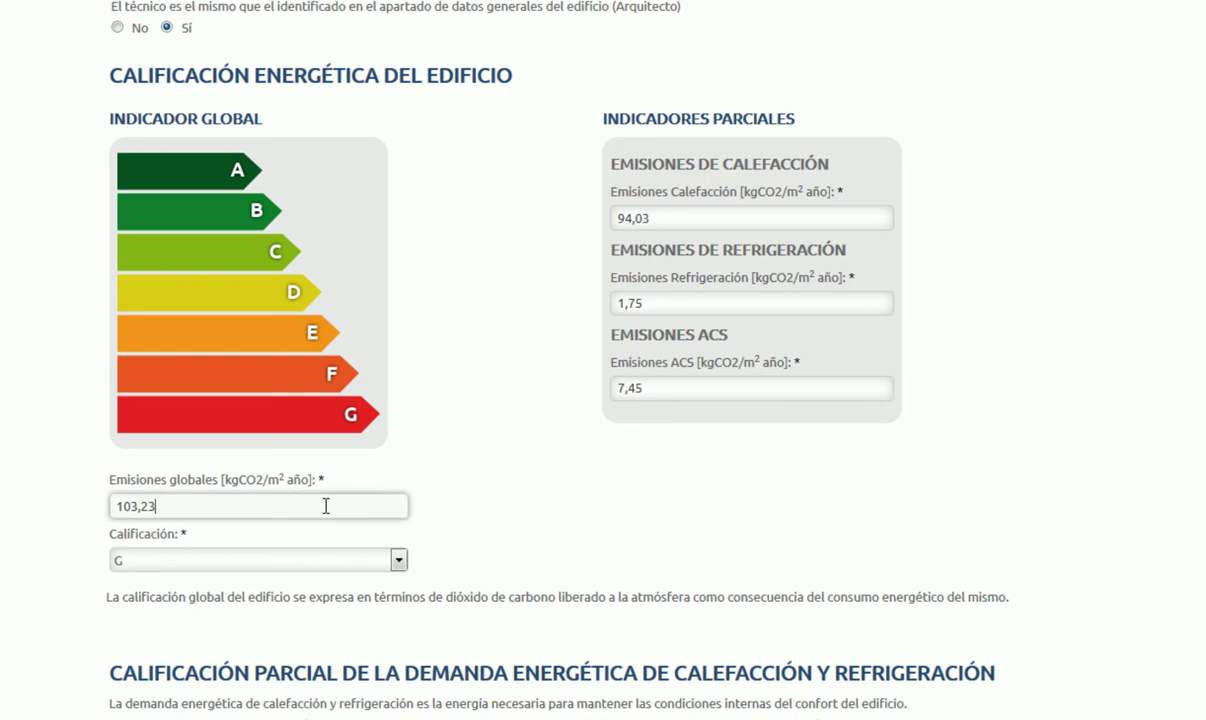
pyautogui.click(459, 537)
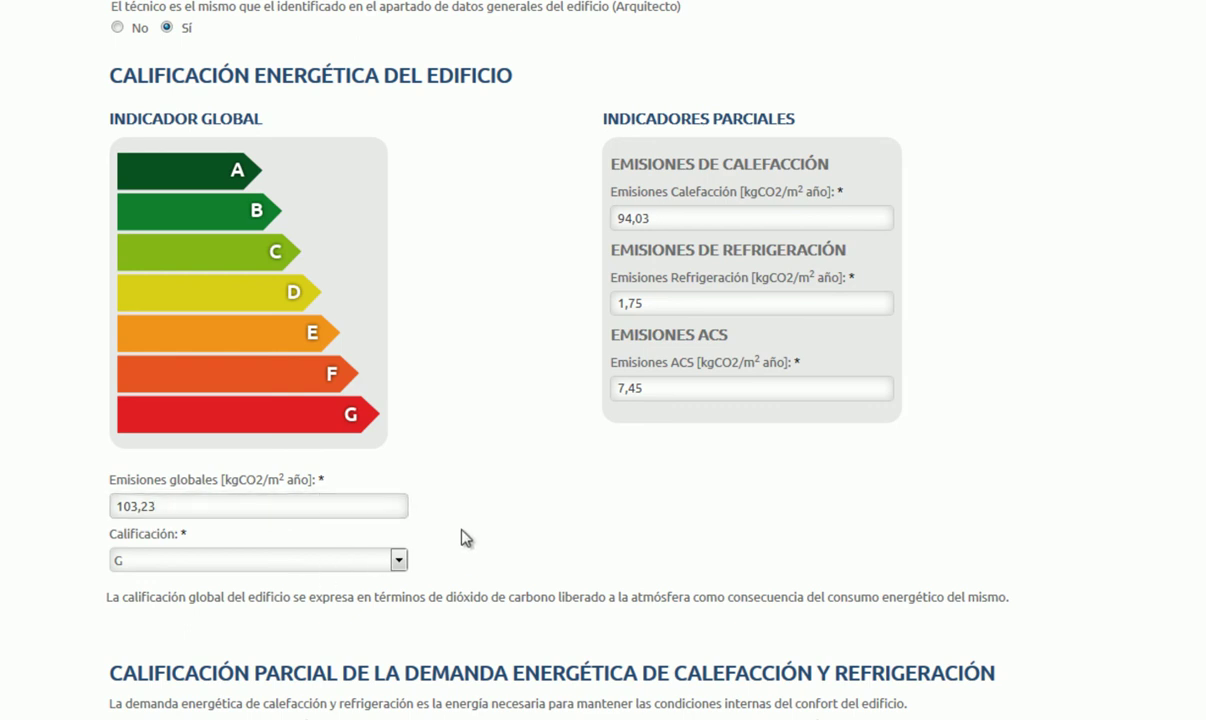
pyautogui.click(778, 216)
pyautogui.click(743, 304)
pyautogui.click(721, 379)
pyautogui.scroll(-3, 1070, 500)
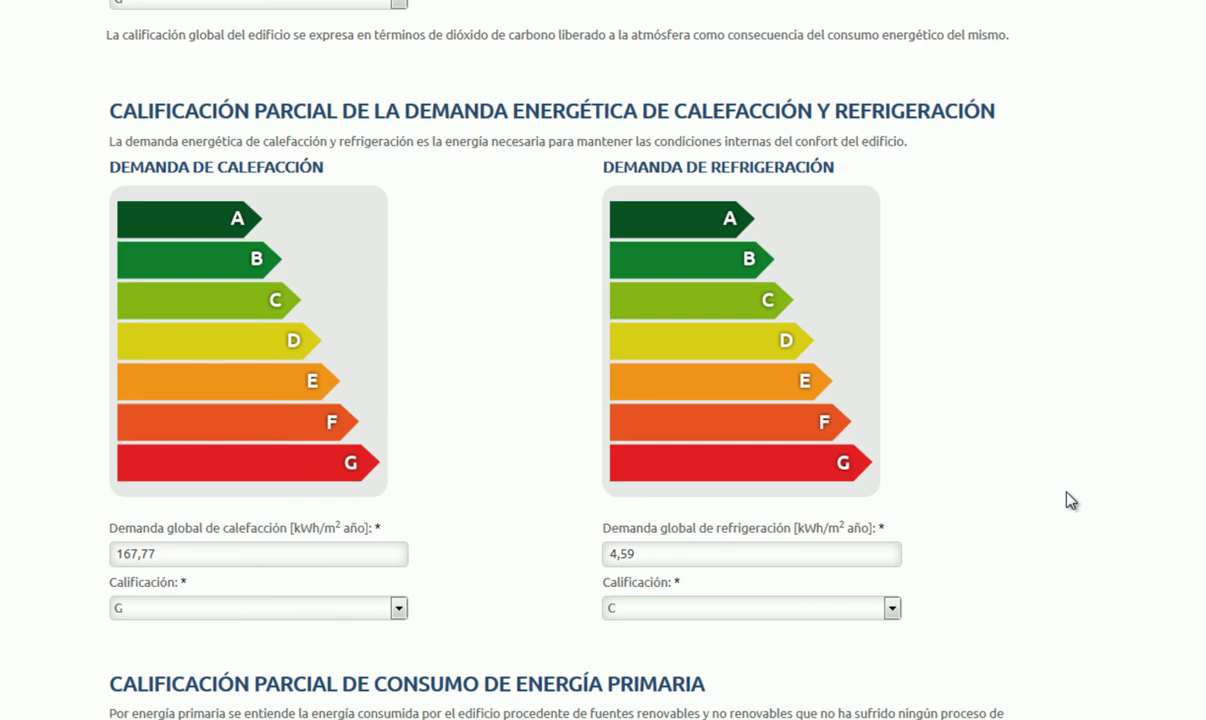
pyautogui.scroll(-5, 1070, 500)
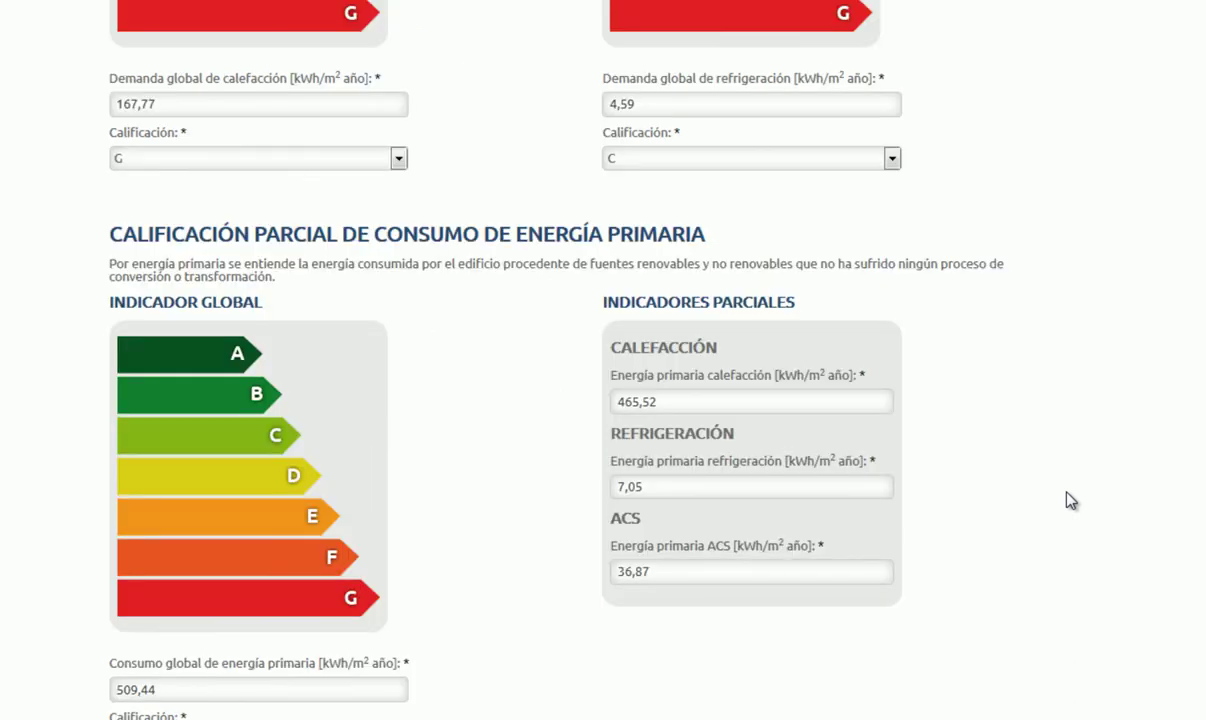
pyautogui.scroll(-3, 1070, 500)
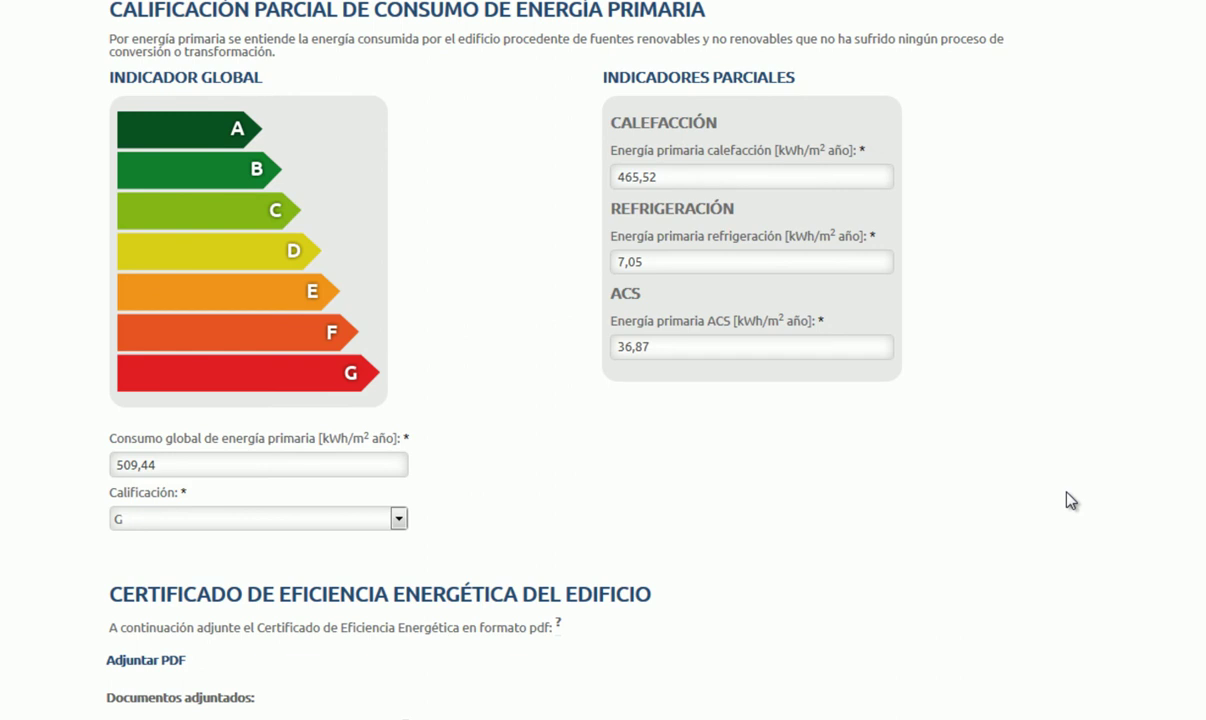
pyautogui.scroll(-1, 1070, 500)
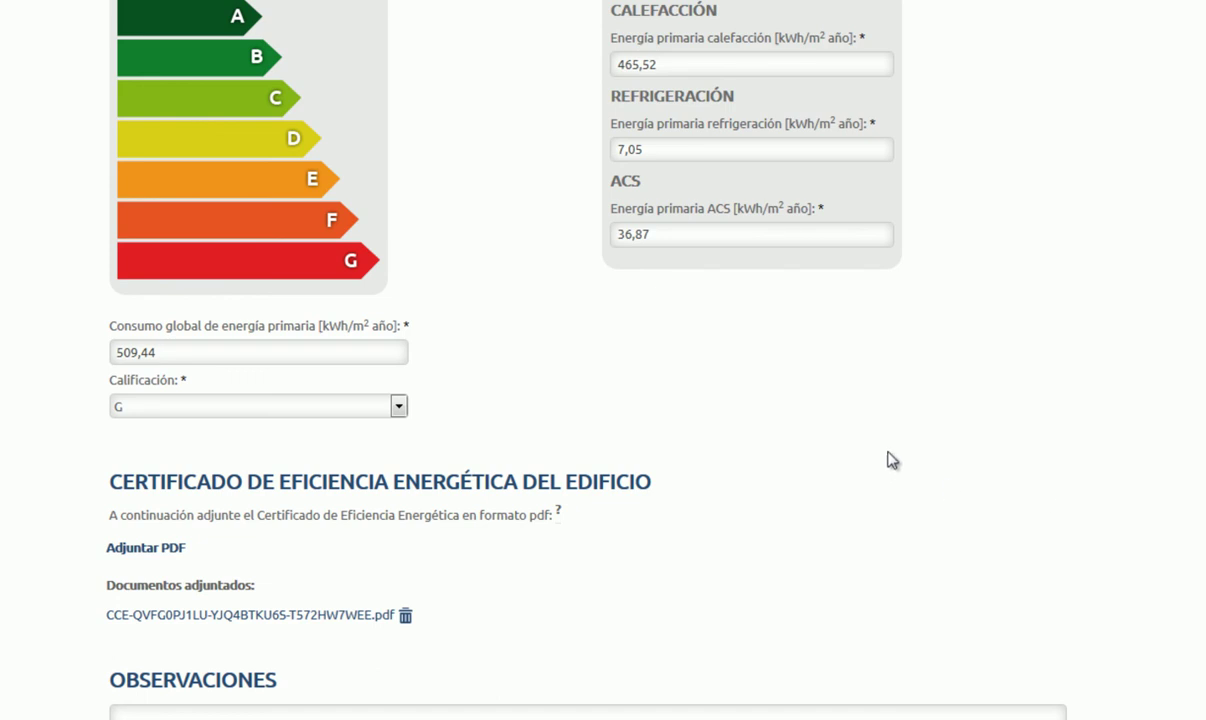
pyautogui.scroll(-1, 666, 483)
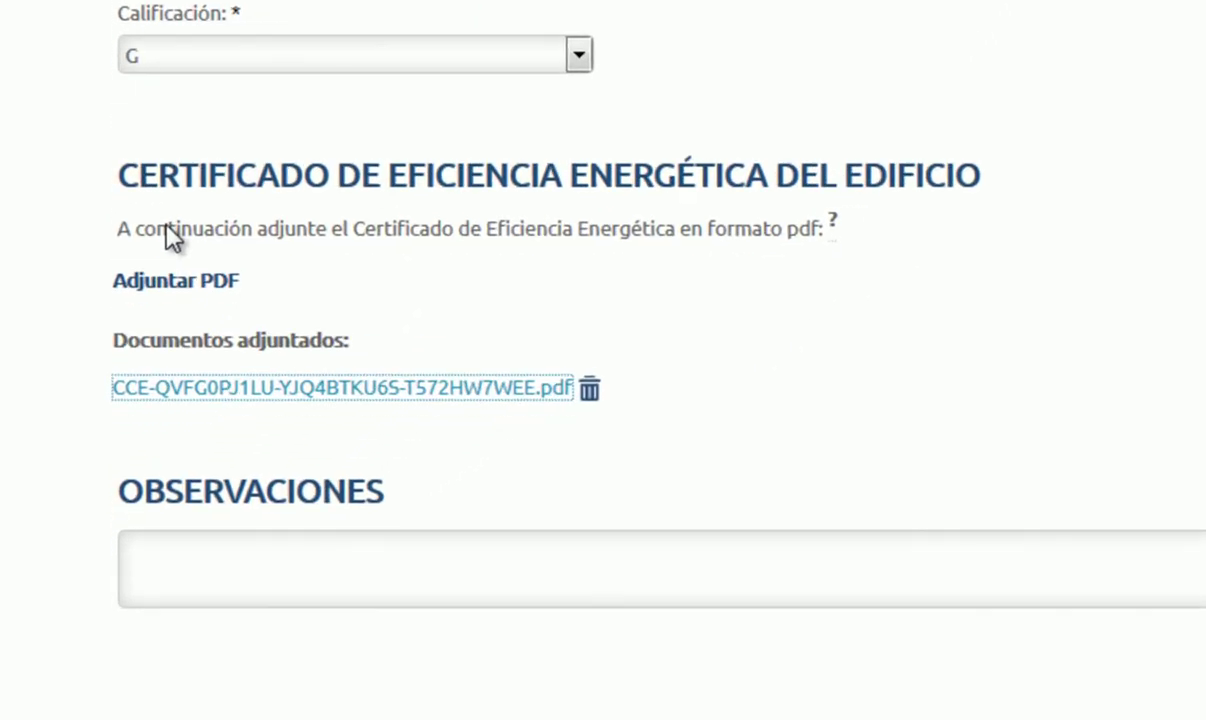
pyautogui.click(197, 291)
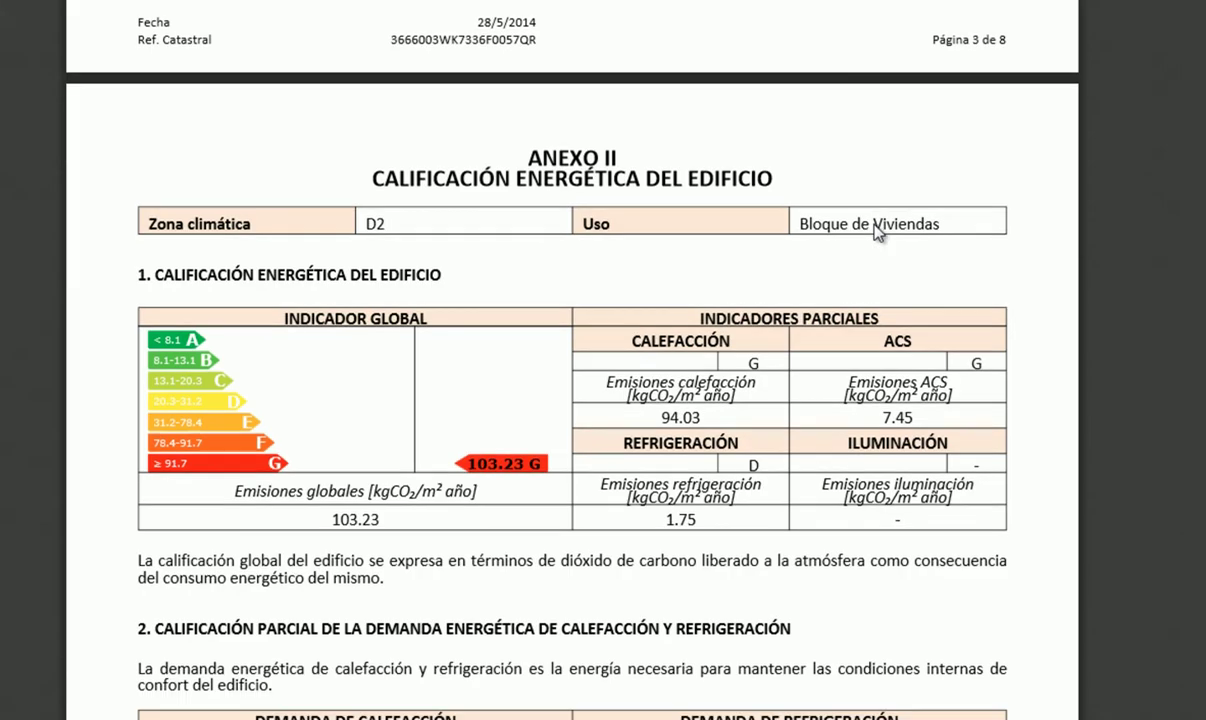
# Step: Go to the bottom of the energy certificate page and continue to Acústica's Introducción
pyautogui.scroll(-13, 877, 232)
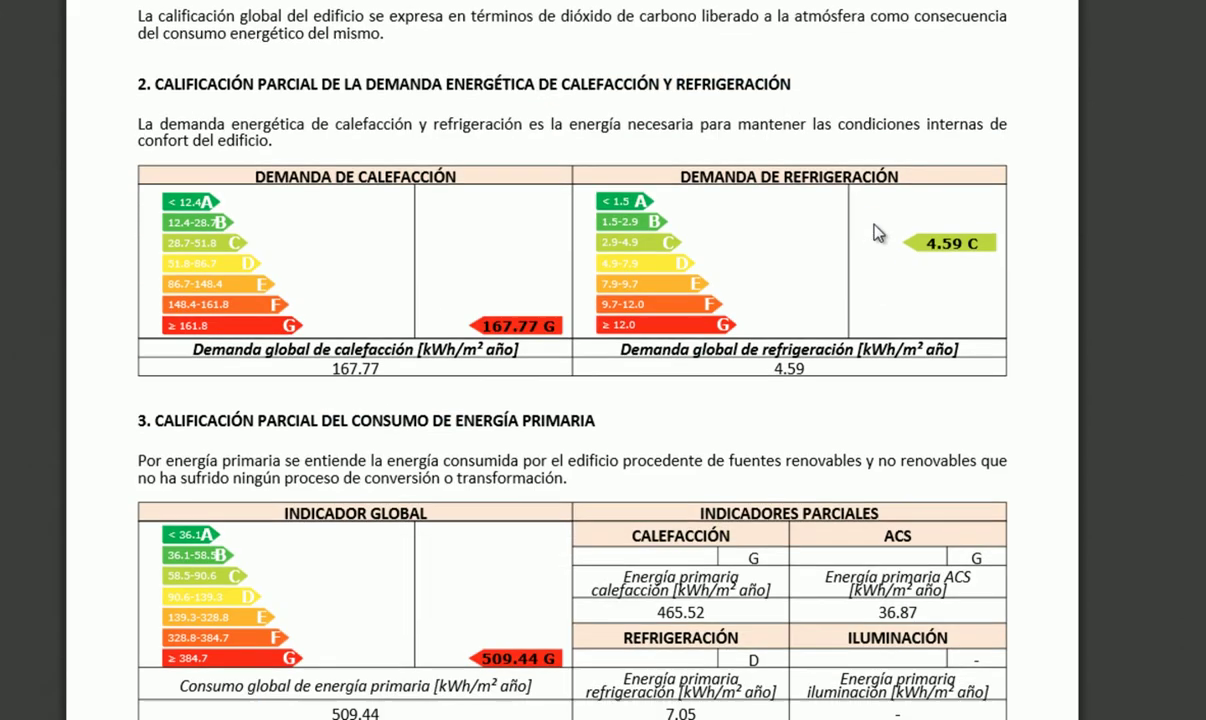
pyautogui.scroll(-4, 875, 226)
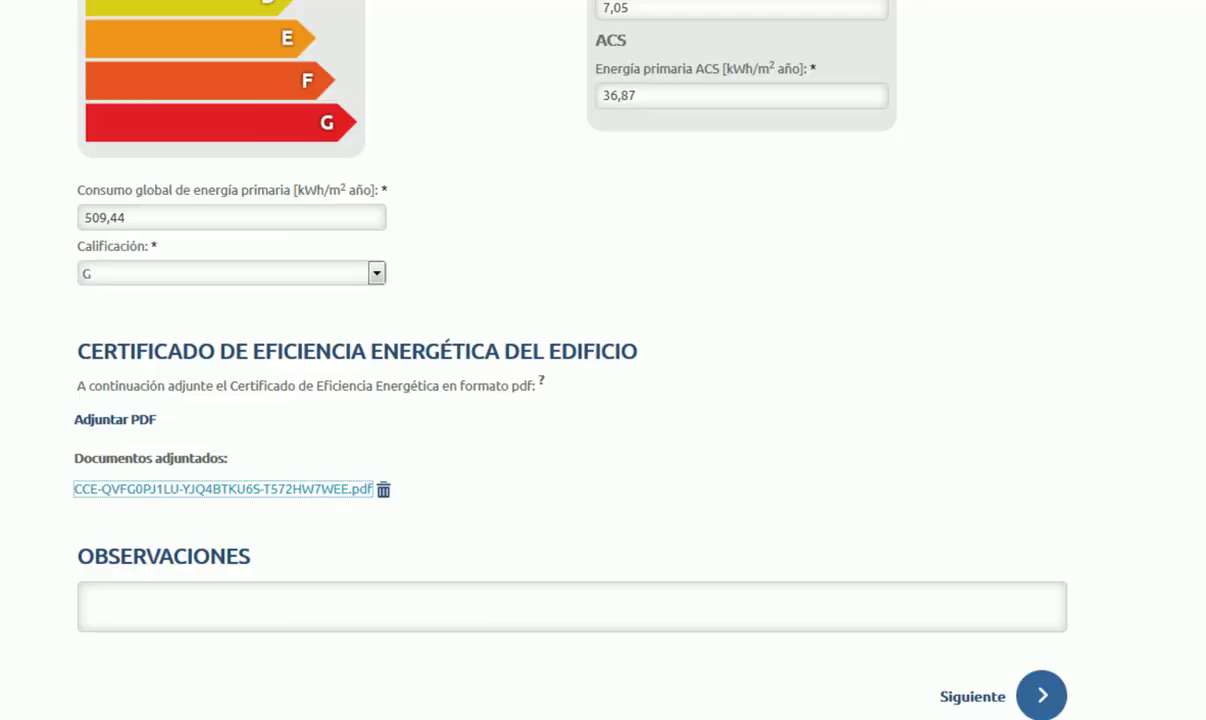
pyautogui.scroll(-1, 840, 424)
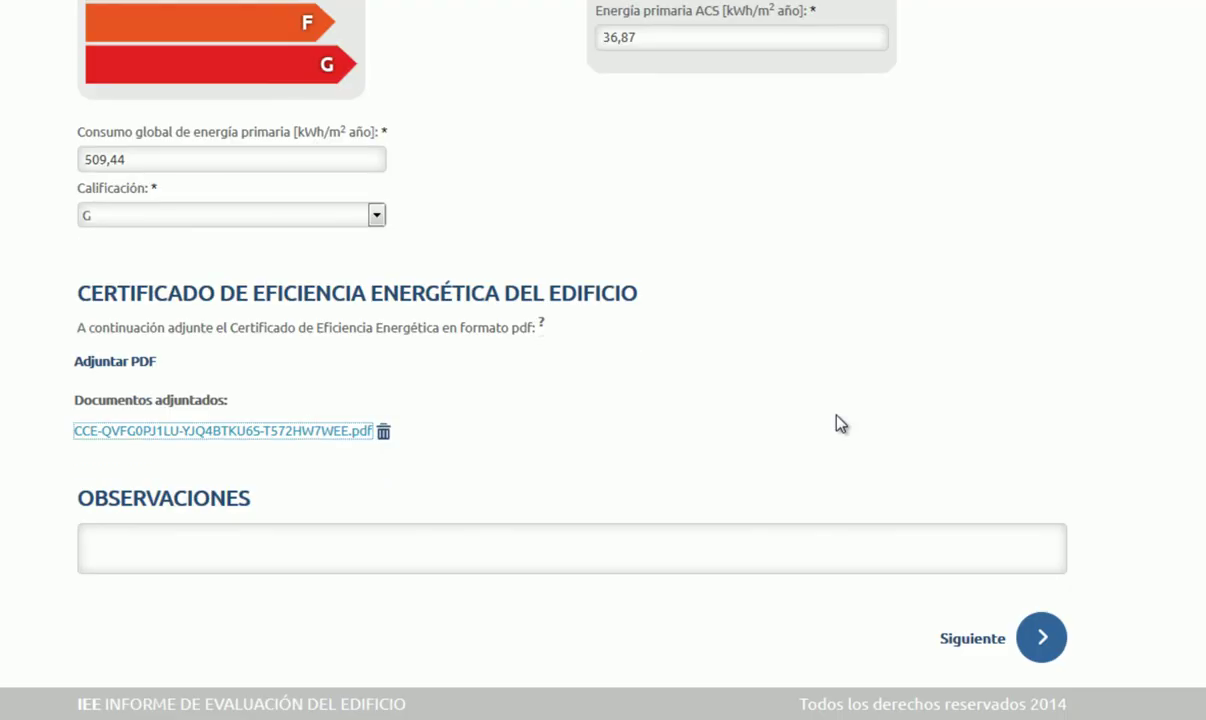
pyautogui.click(1030, 642)
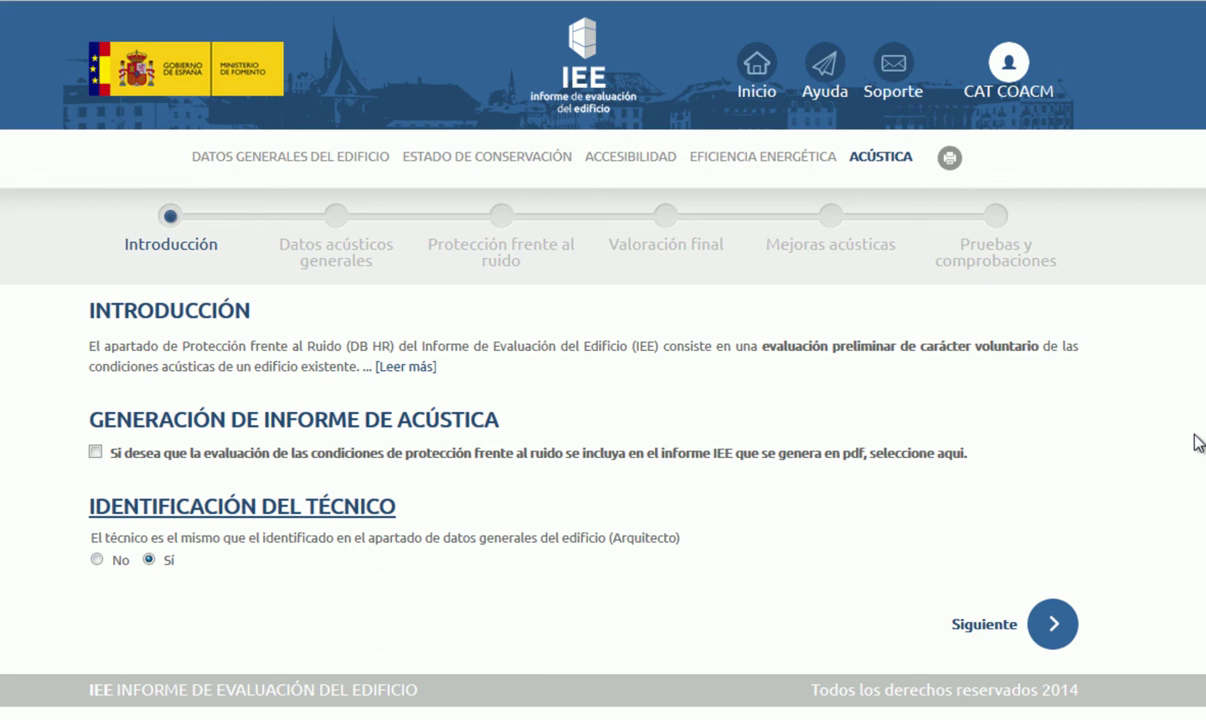
# Step: Expand the full acoustics introduction text, read it, and collapse it again
pyautogui.click(416, 370)
pyautogui.scroll(-3, 1152, 484)
pyautogui.scroll(1, 1157, 484)
pyautogui.click(835, 531)
# Step: Exclude the acoustics evaluation from the PDF, keep the same architect as acoustics technician, and continue
pyautogui.click(96, 452)
pyautogui.click(97, 561)
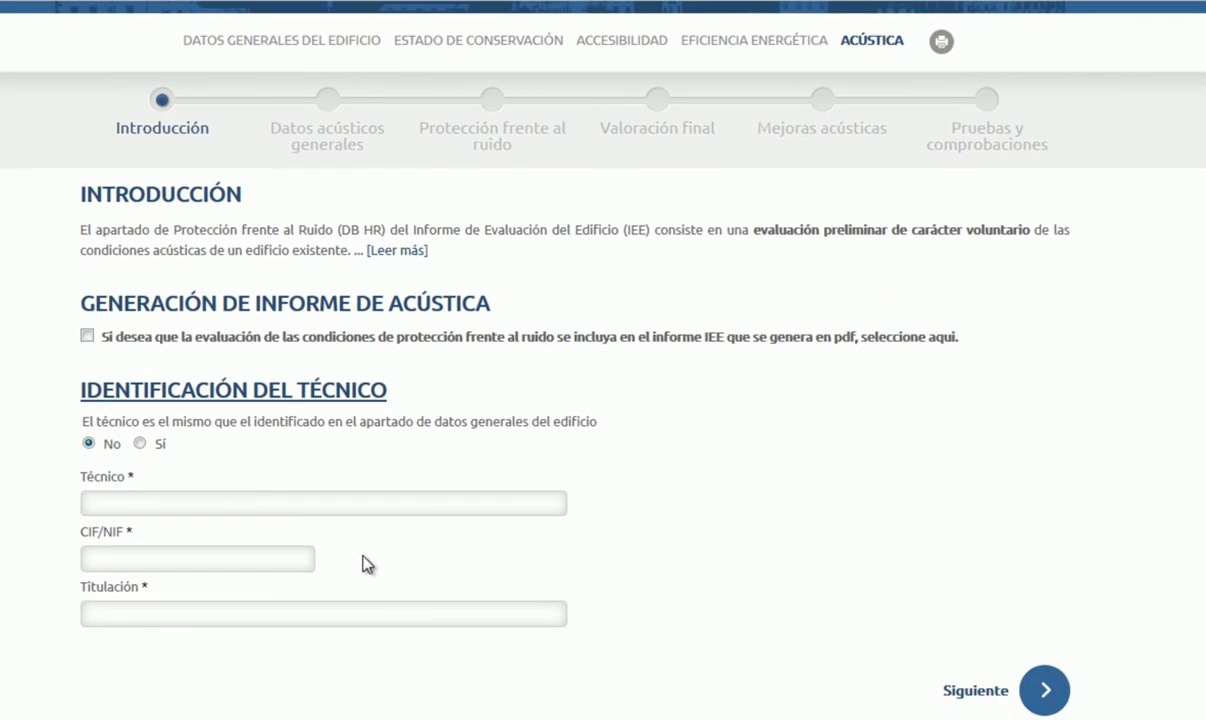
pyautogui.click(140, 444)
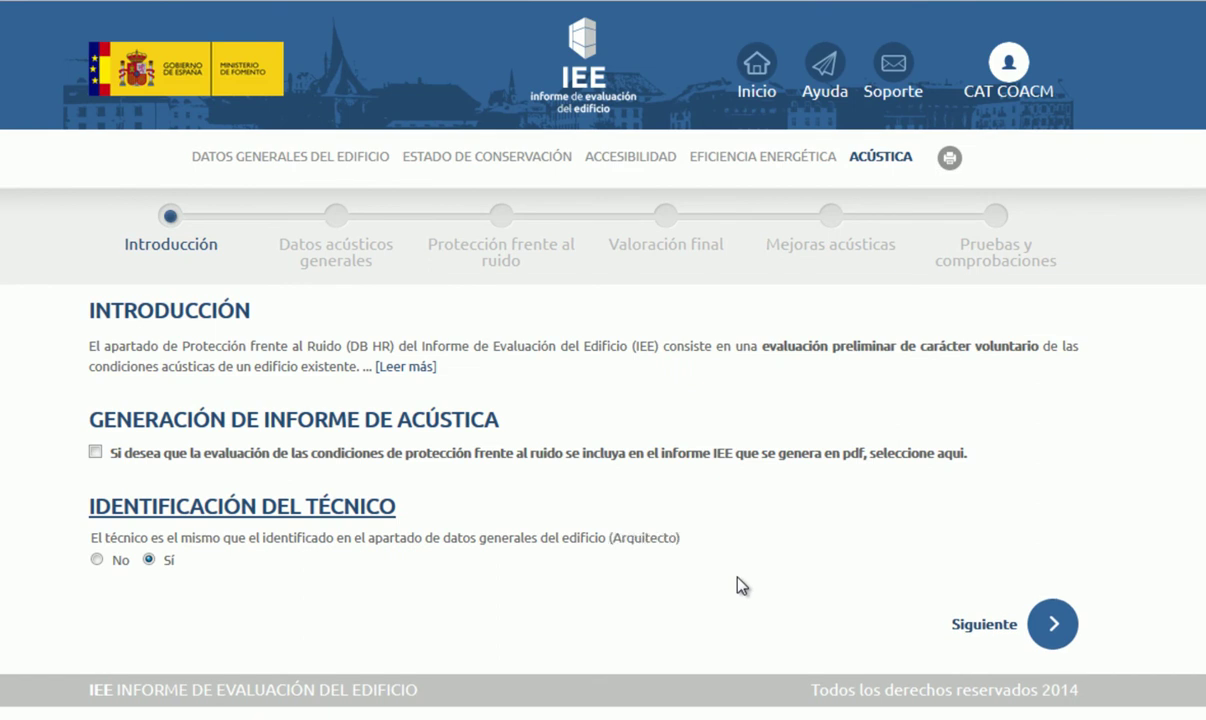
pyautogui.click(1045, 630)
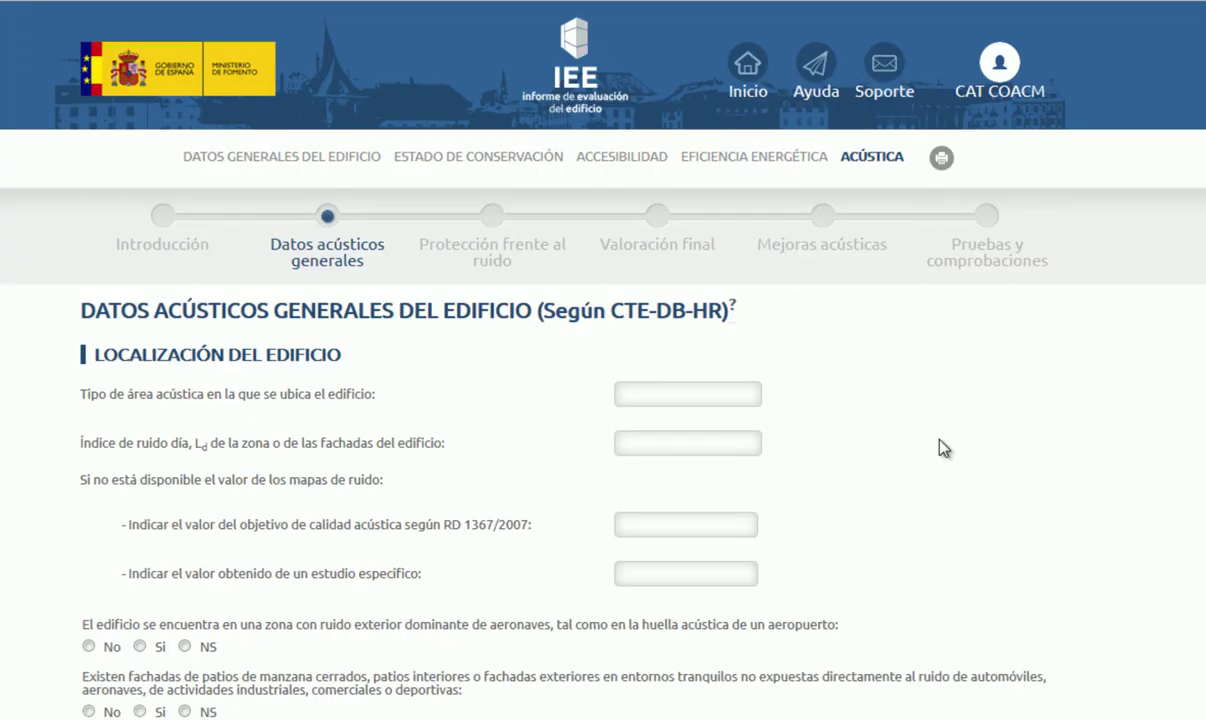
# Step: Leave Datos acústicos generales blank and continue to the Ruido exterior page of Protección frente al ruido
pyautogui.scroll(-5, 945, 470)
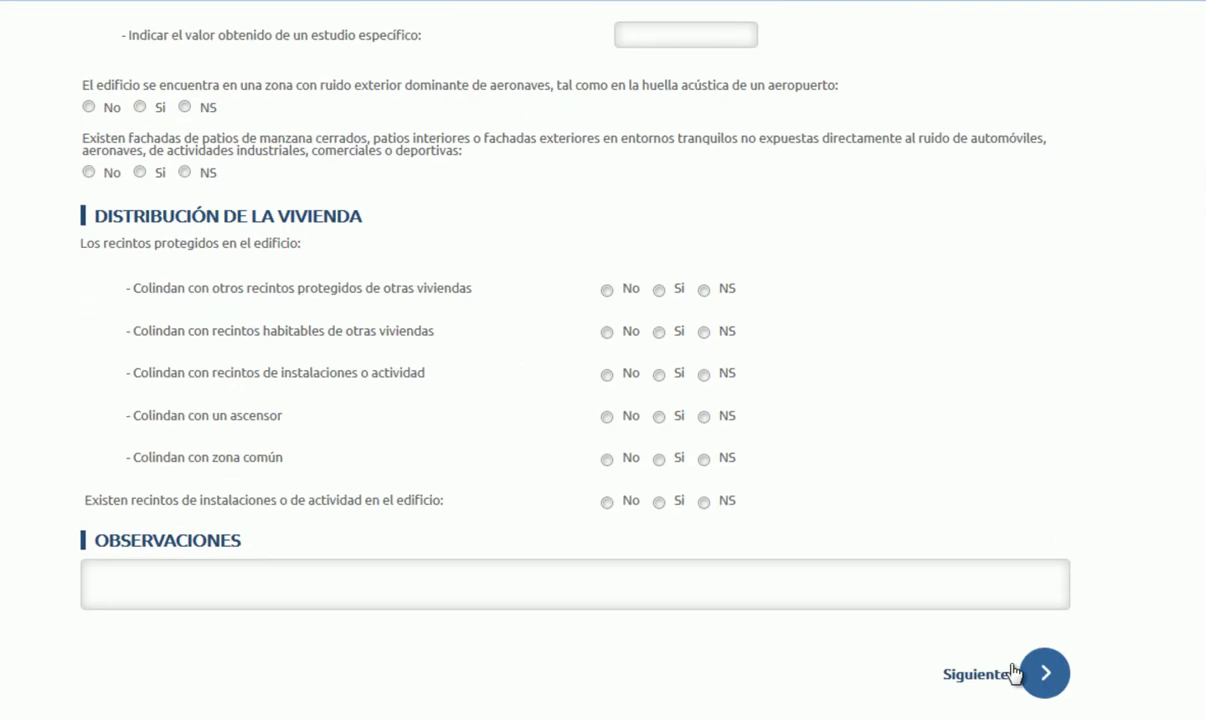
pyautogui.click(1043, 676)
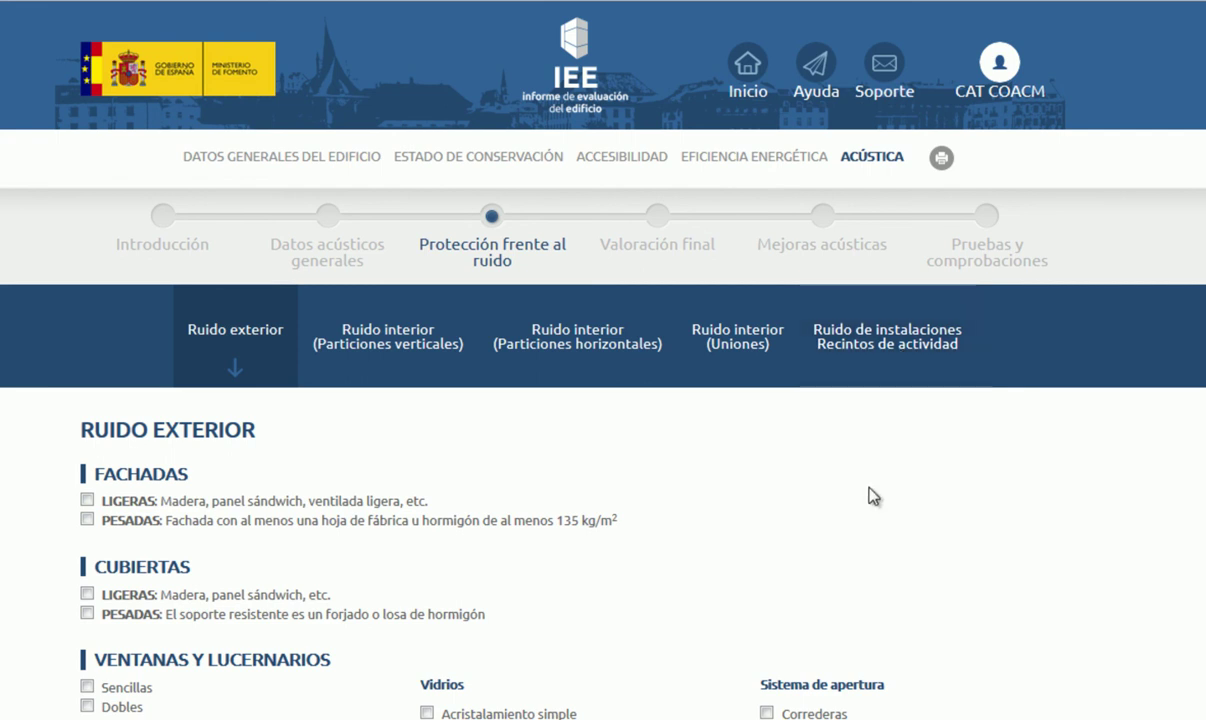
# Step: Review the Ruido exterior checklist and the Particiones horizontales form, leaving both blank
pyautogui.scroll(-1, 870, 495)
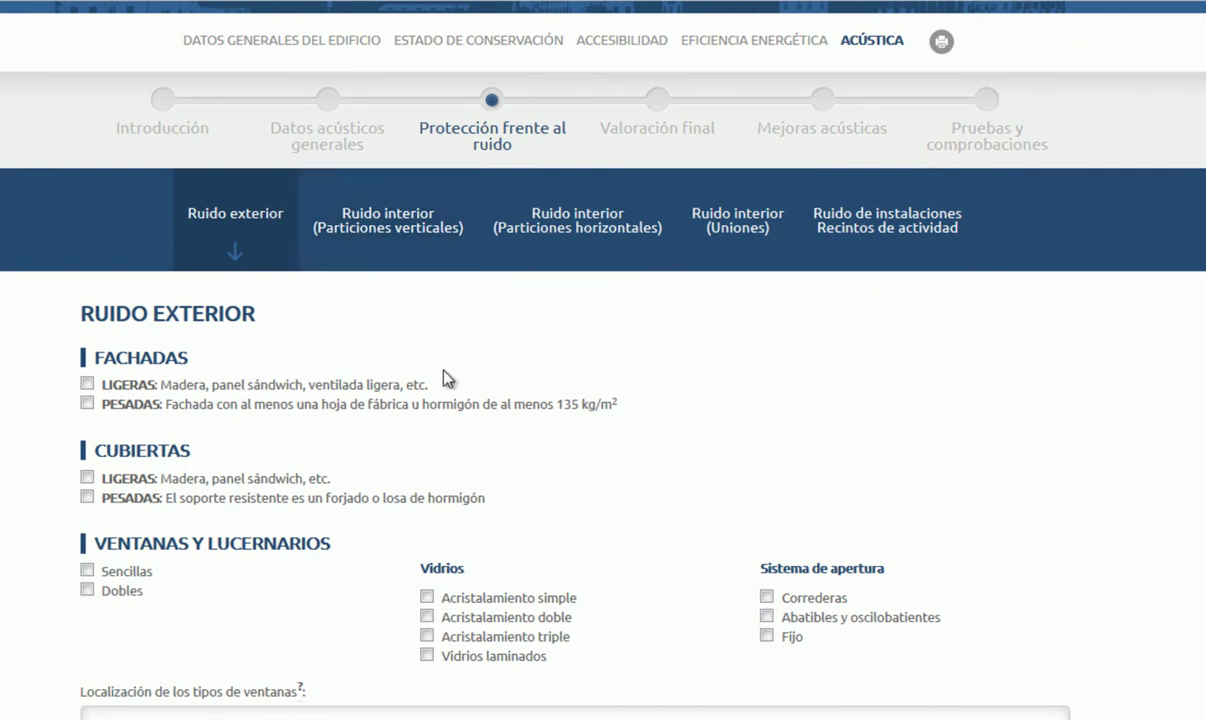
pyautogui.scroll(-5, 511, 406)
pyautogui.scroll(-3, 511, 404)
pyautogui.scroll(15, 511, 404)
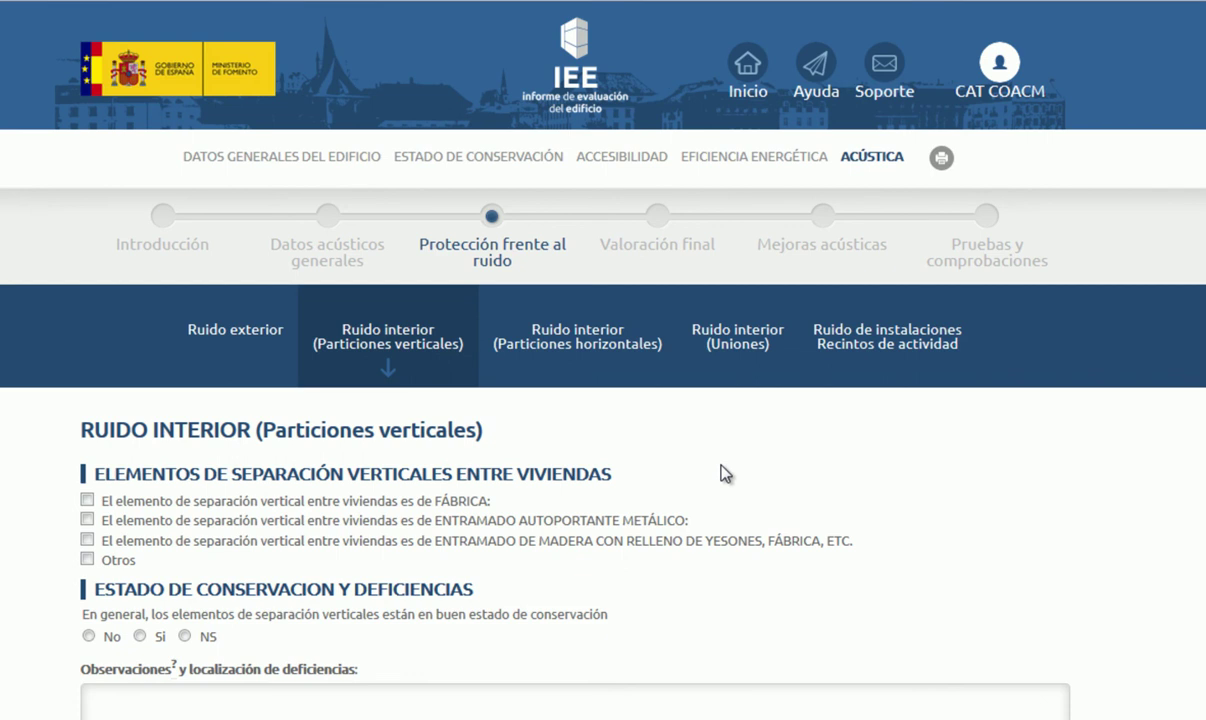
pyautogui.scroll(-7, 611, 479)
pyautogui.scroll(6, 611, 479)
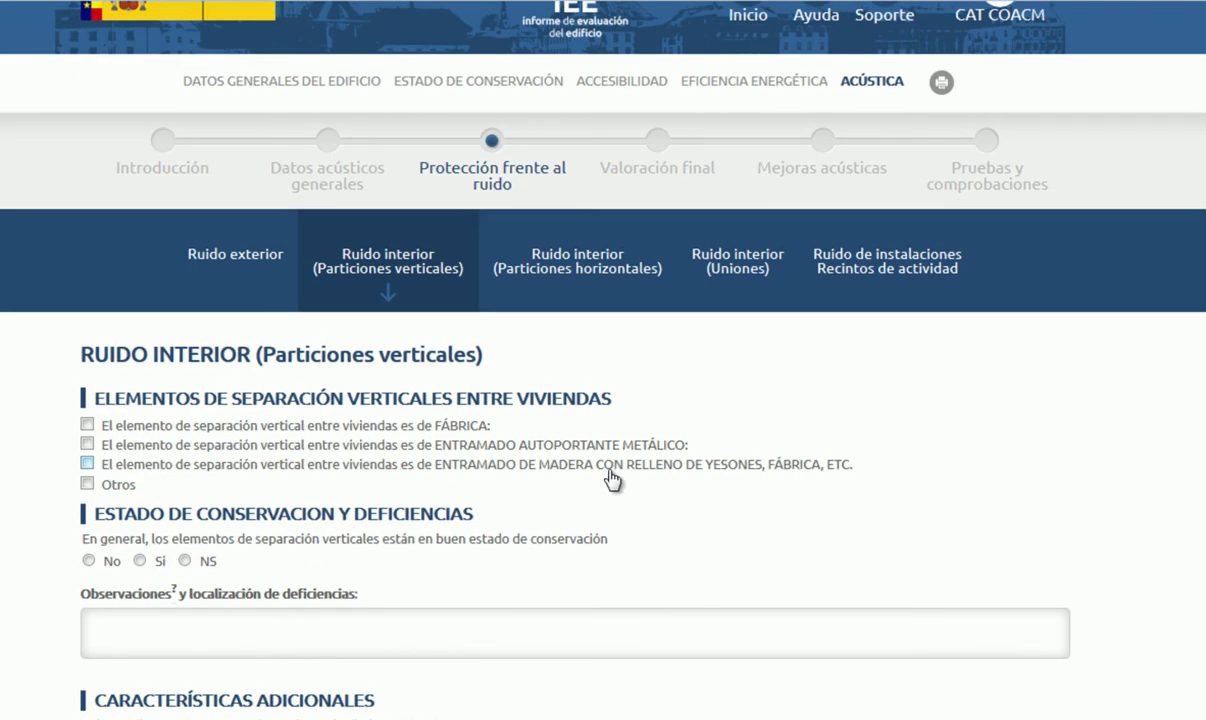
pyautogui.click(595, 277)
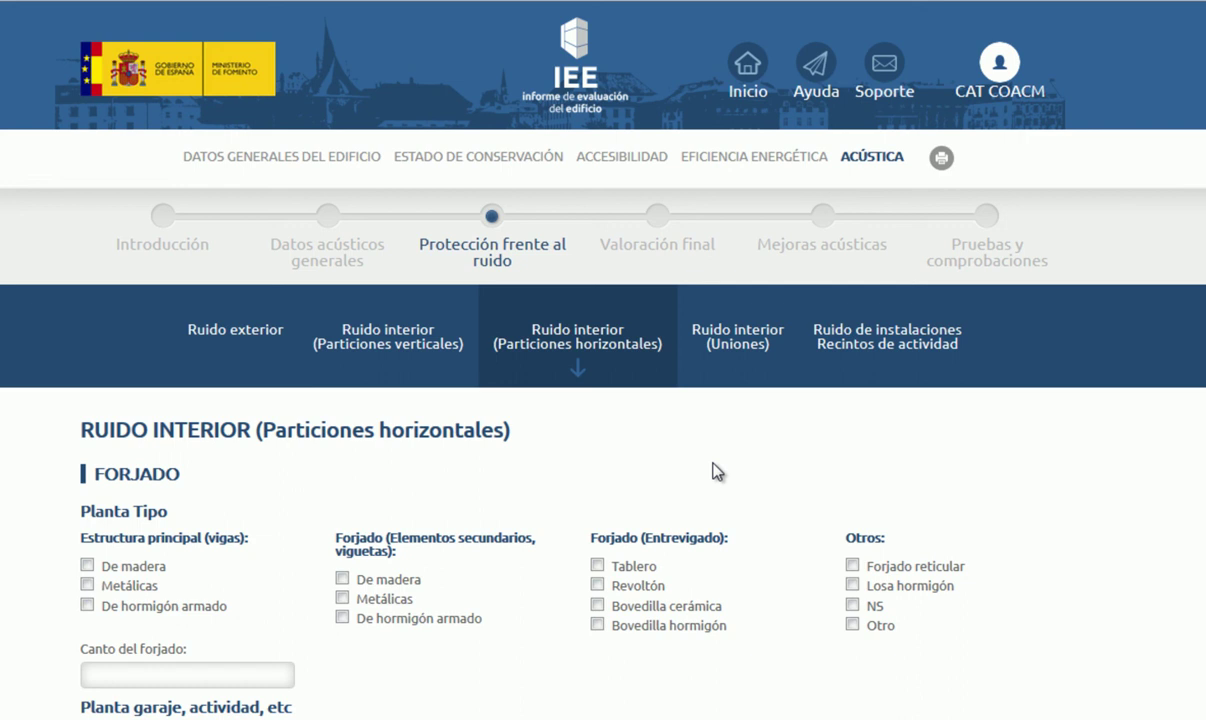
pyautogui.scroll(-10, 700, 471)
pyautogui.scroll(12, 704, 470)
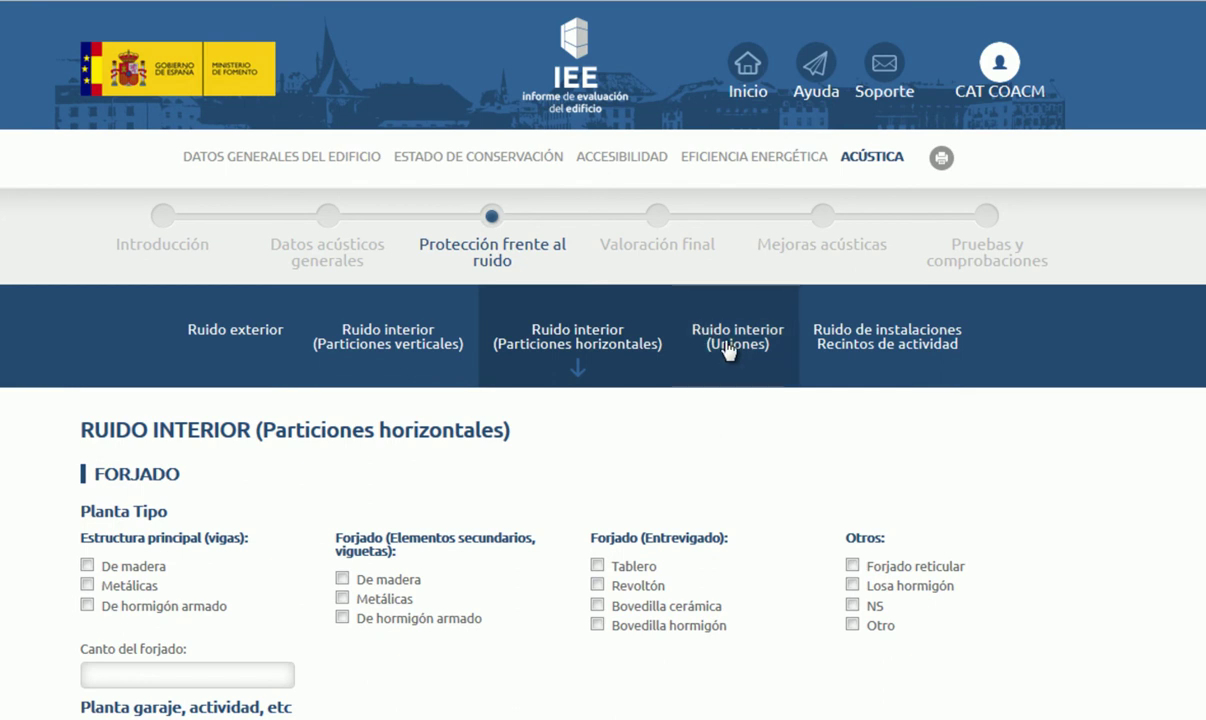
# Step: Review the Uniones and Ruido de instalaciones forms unanswered, then continue to Valoración final
pyautogui.click(729, 348)
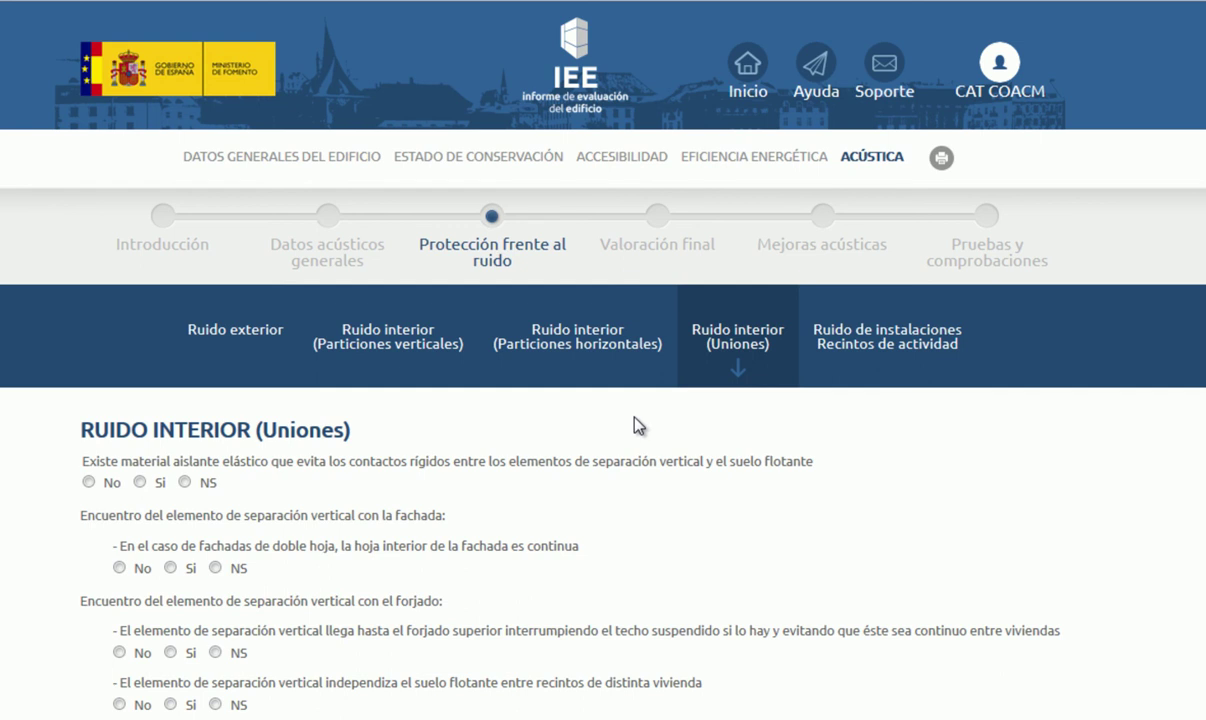
pyautogui.scroll(-3, 638, 425)
pyautogui.scroll(2, 638, 425)
pyautogui.scroll(1, 638, 425)
pyautogui.click(855, 345)
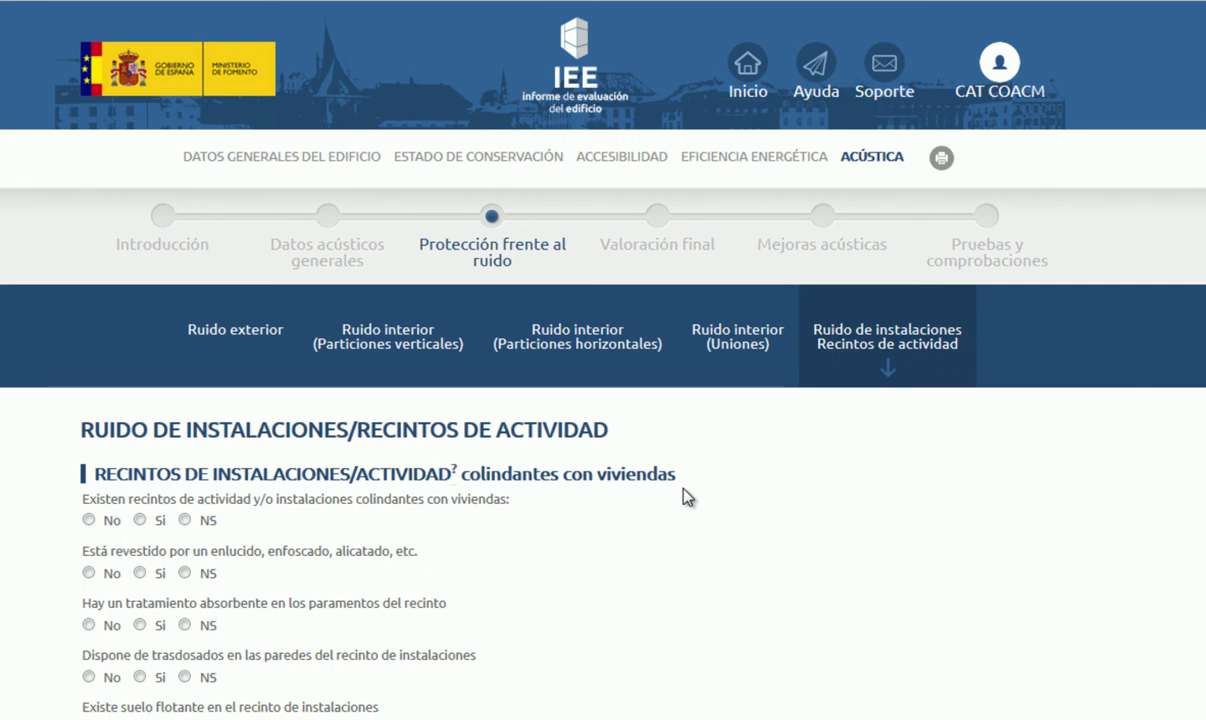
pyautogui.scroll(-1, 687, 497)
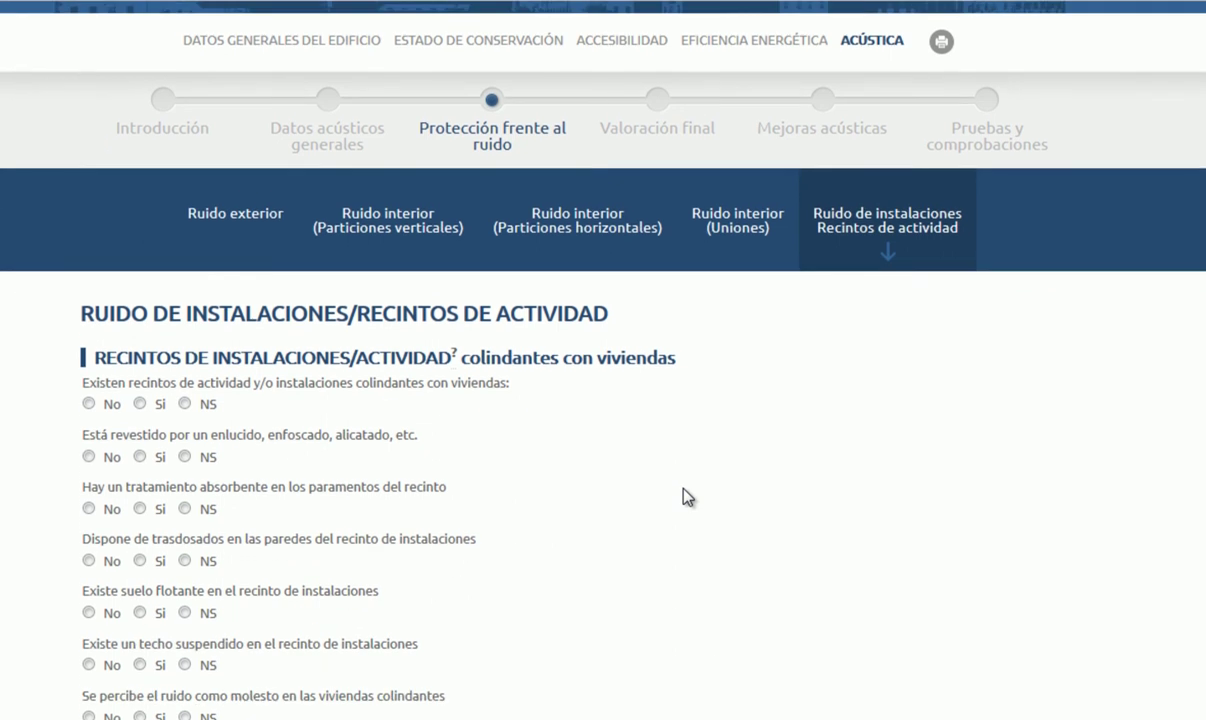
pyautogui.scroll(-9, 687, 497)
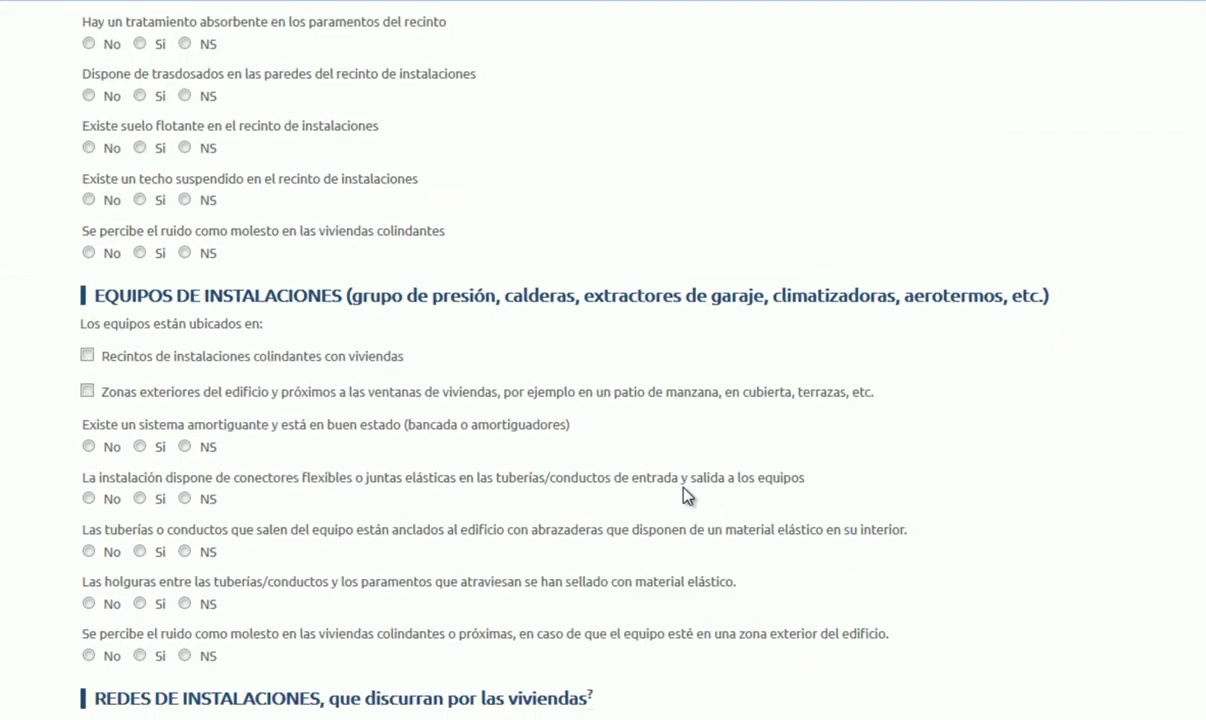
pyautogui.scroll(-10, 687, 497)
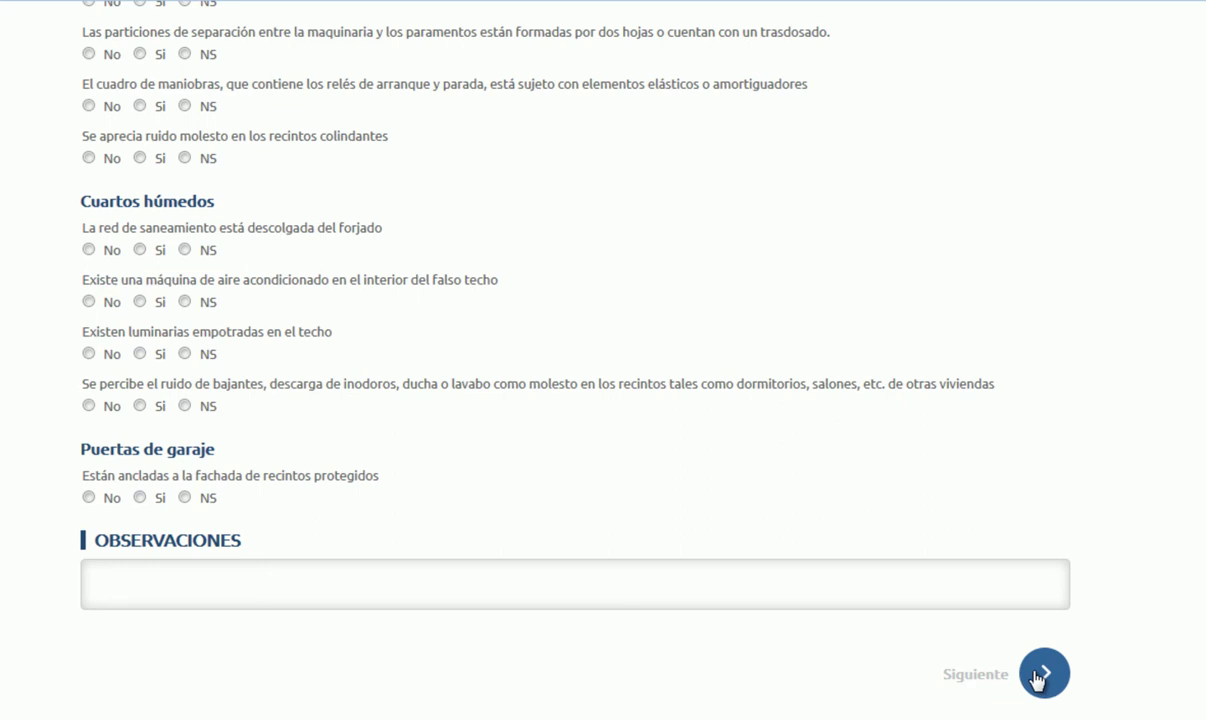
pyautogui.click(1040, 676)
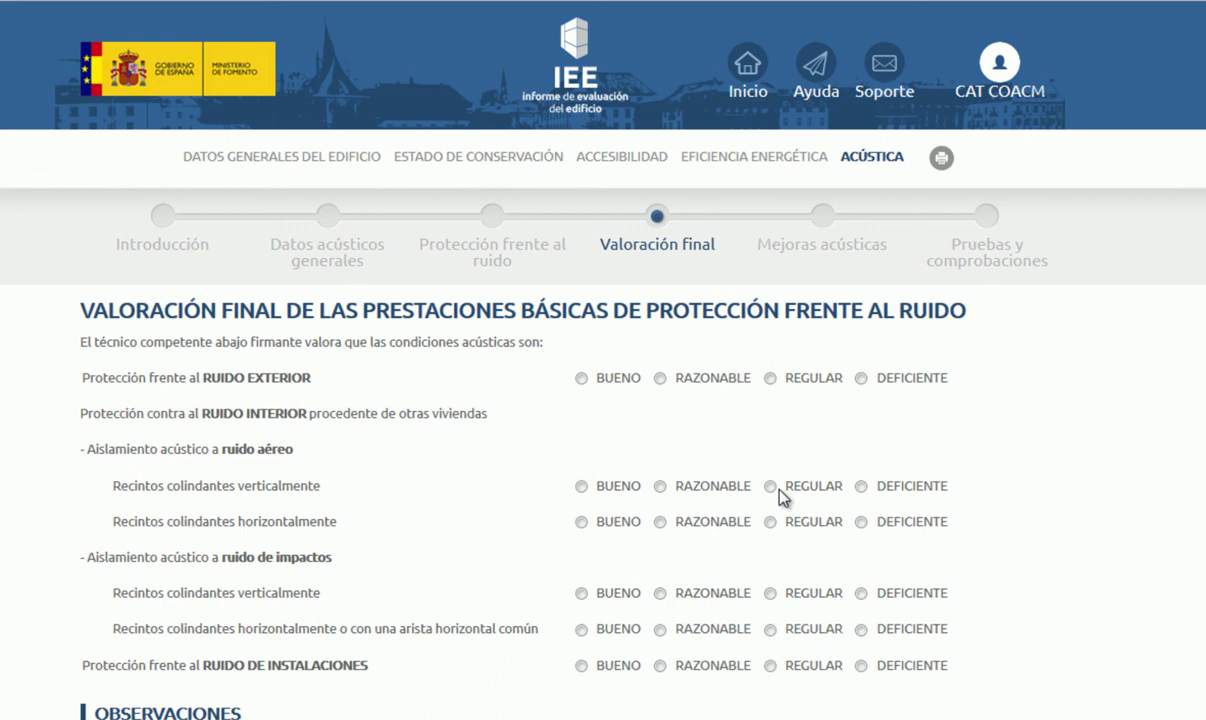
# Step: Scroll through the Valoración final page, leaving all noise-protection ratings unset
pyautogui.scroll(-2, 616, 541)
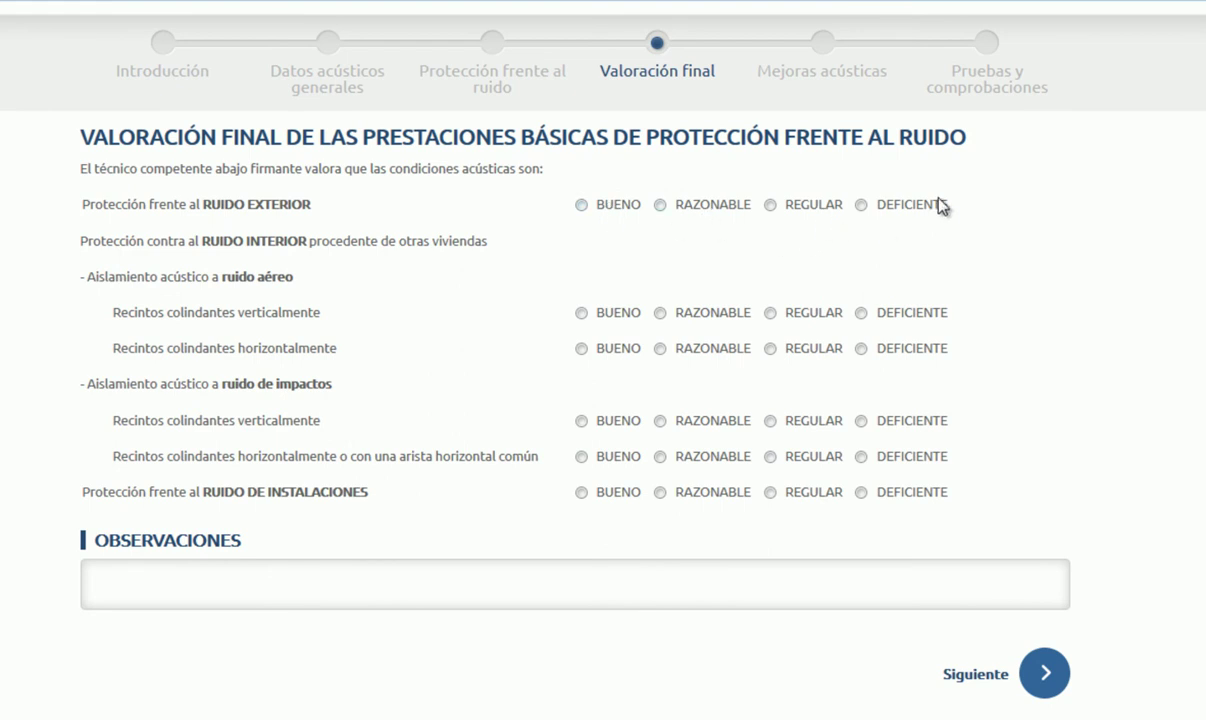
pyautogui.scroll(1, 533, 554)
pyautogui.scroll(-1, 533, 554)
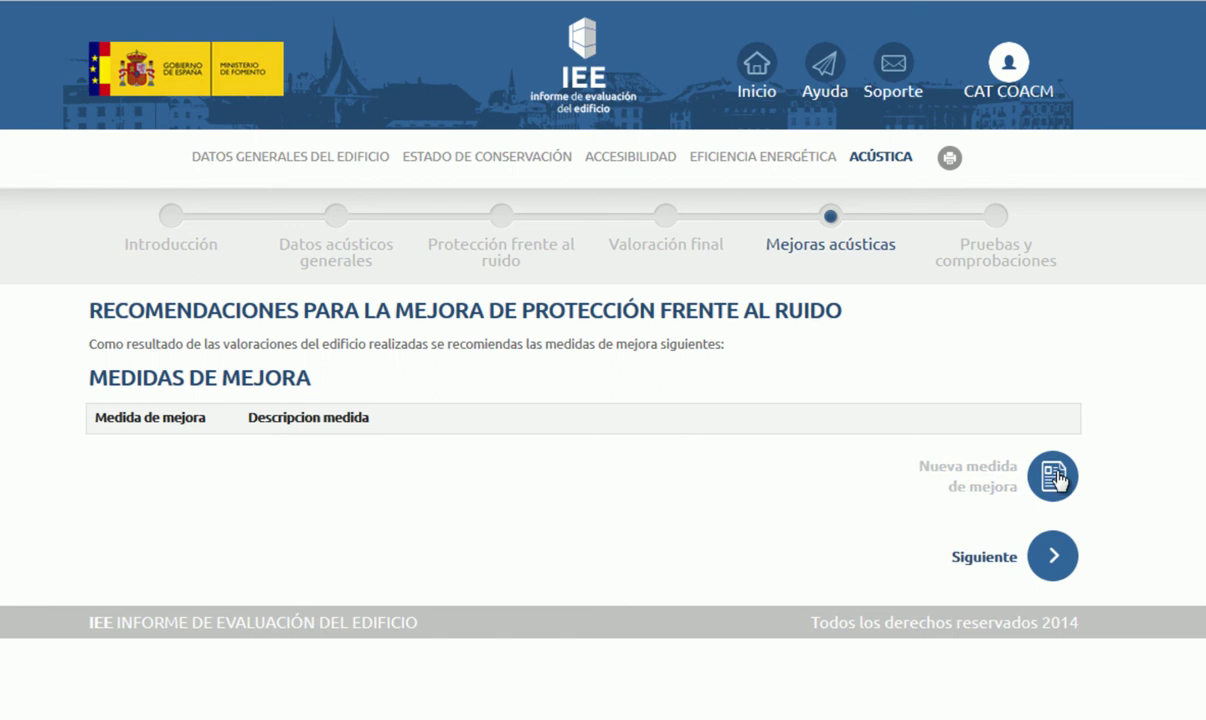
# Step: Start improvement measure Nº1, look over the empty form, and cancel it
pyautogui.click(1056, 478)
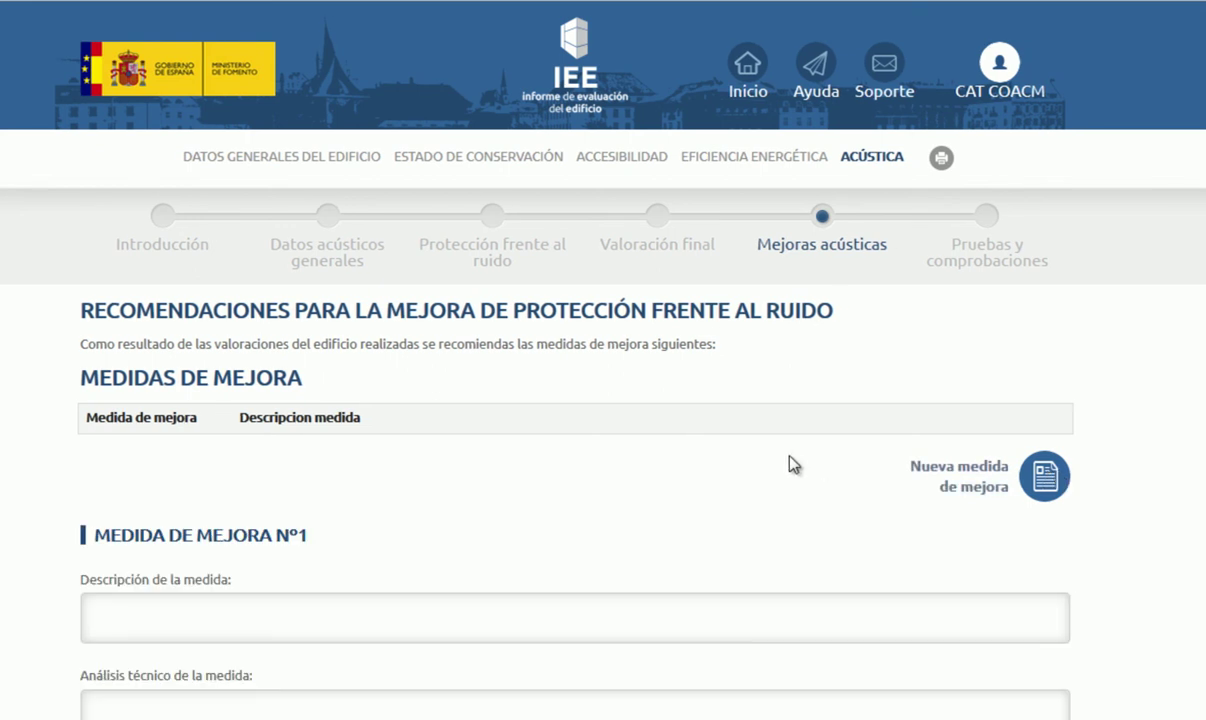
pyautogui.scroll(-2, 781, 439)
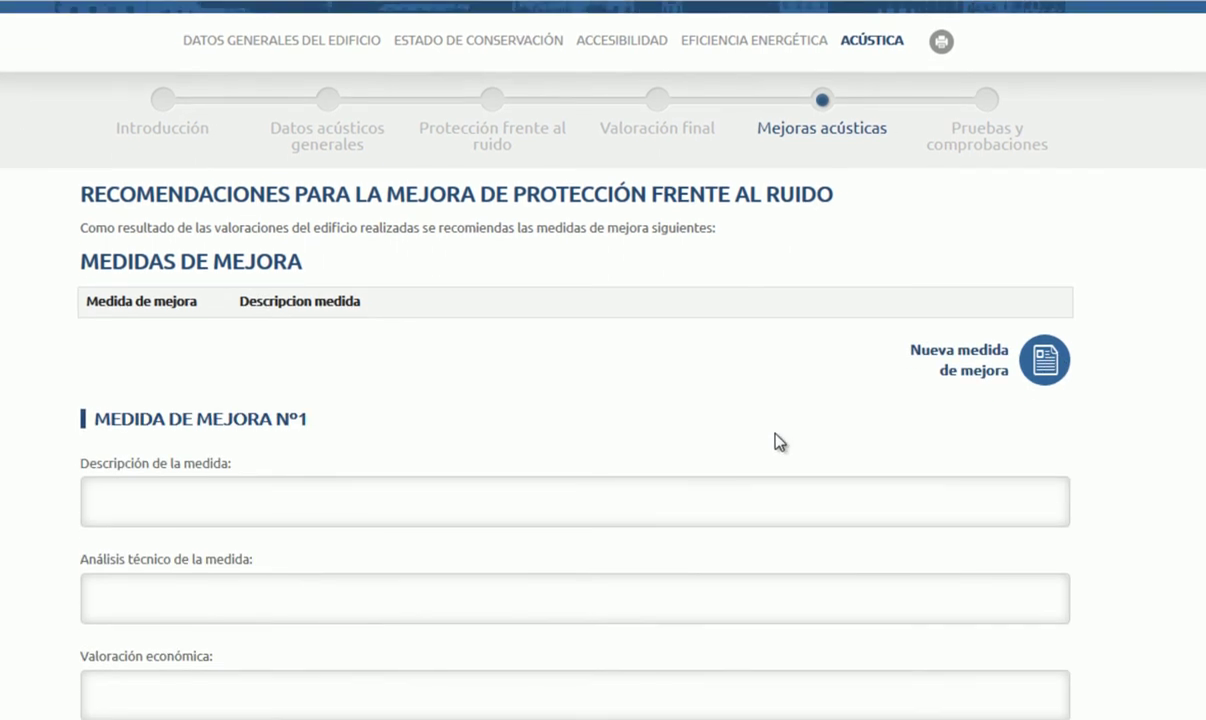
pyautogui.scroll(-8, 779, 441)
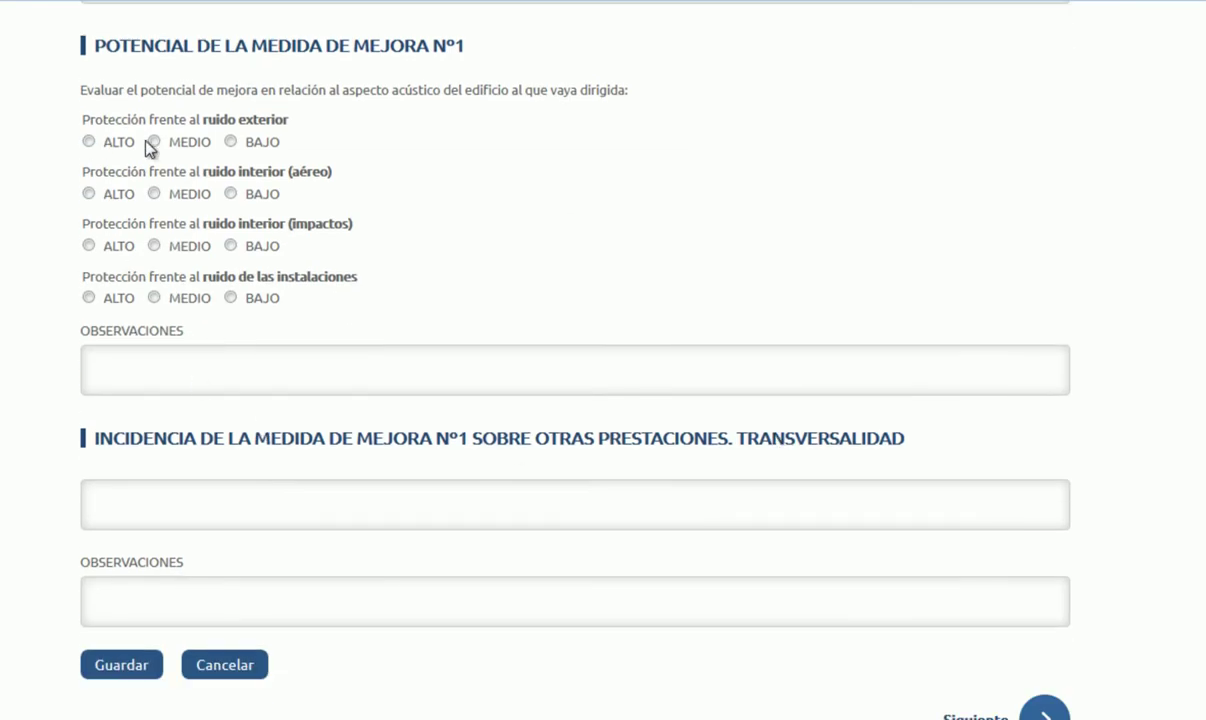
pyautogui.scroll(-1, 362, 306)
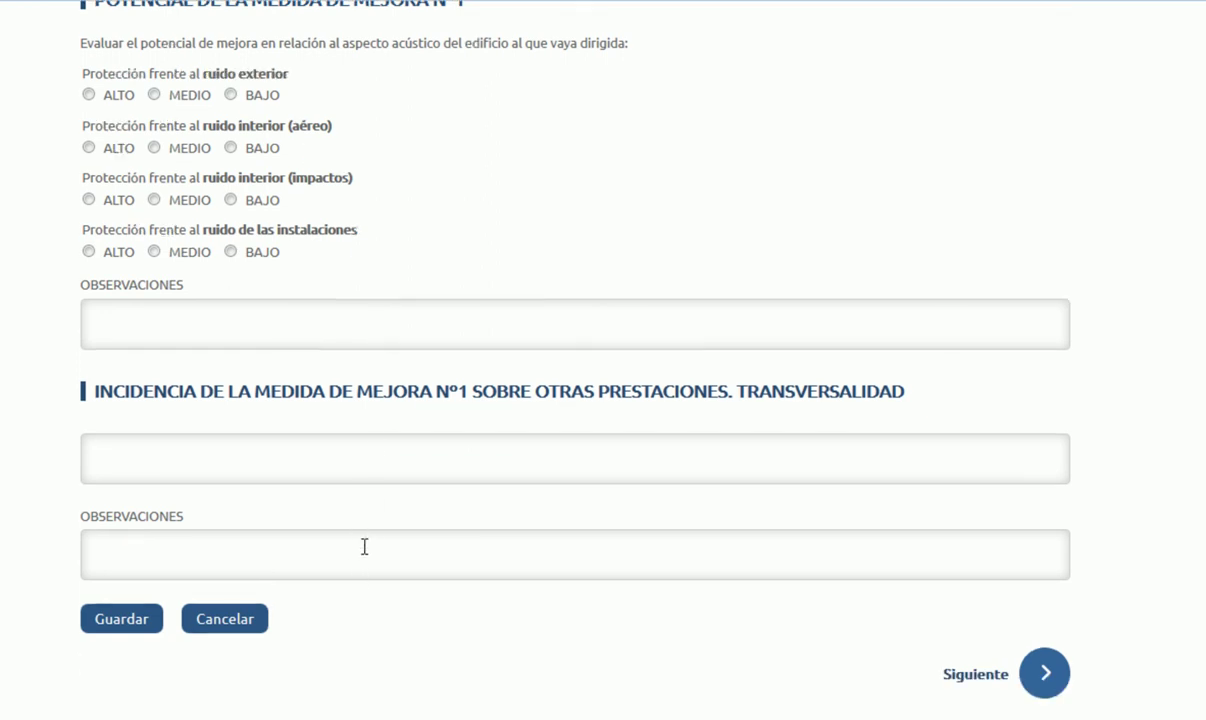
pyautogui.scroll(10, 365, 577)
pyautogui.scroll(-7, 352, 436)
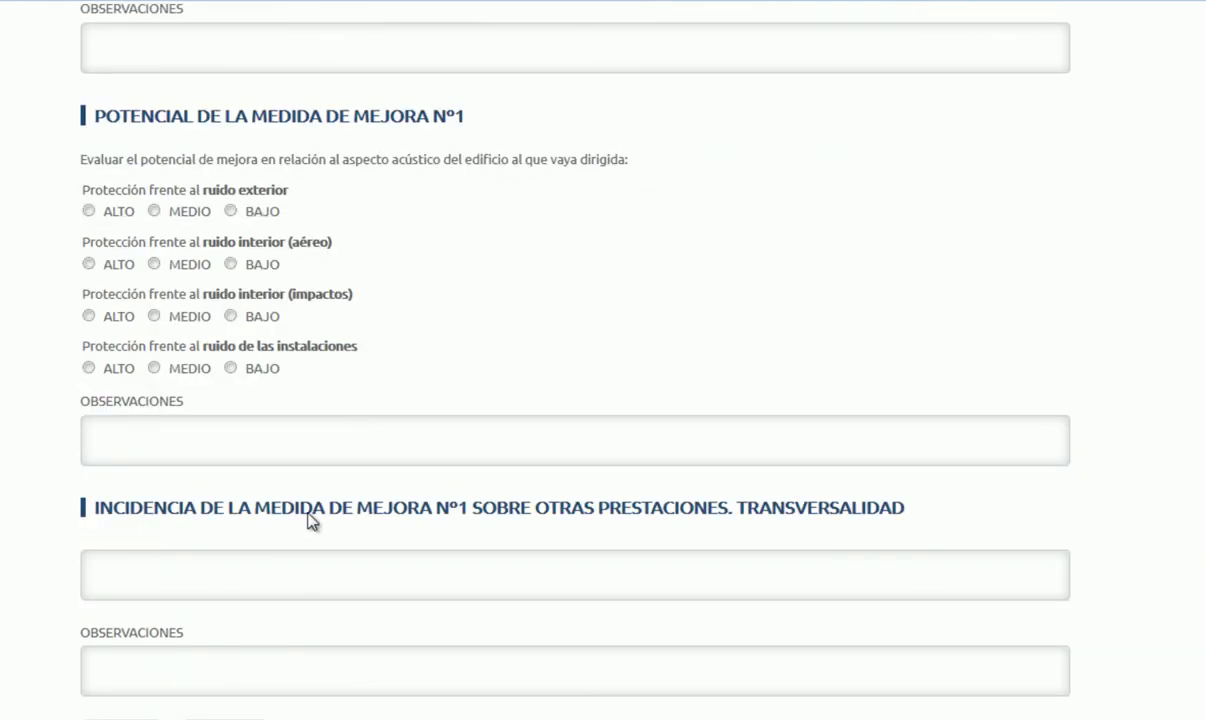
pyautogui.scroll(-1, 183, 634)
pyautogui.click(133, 622)
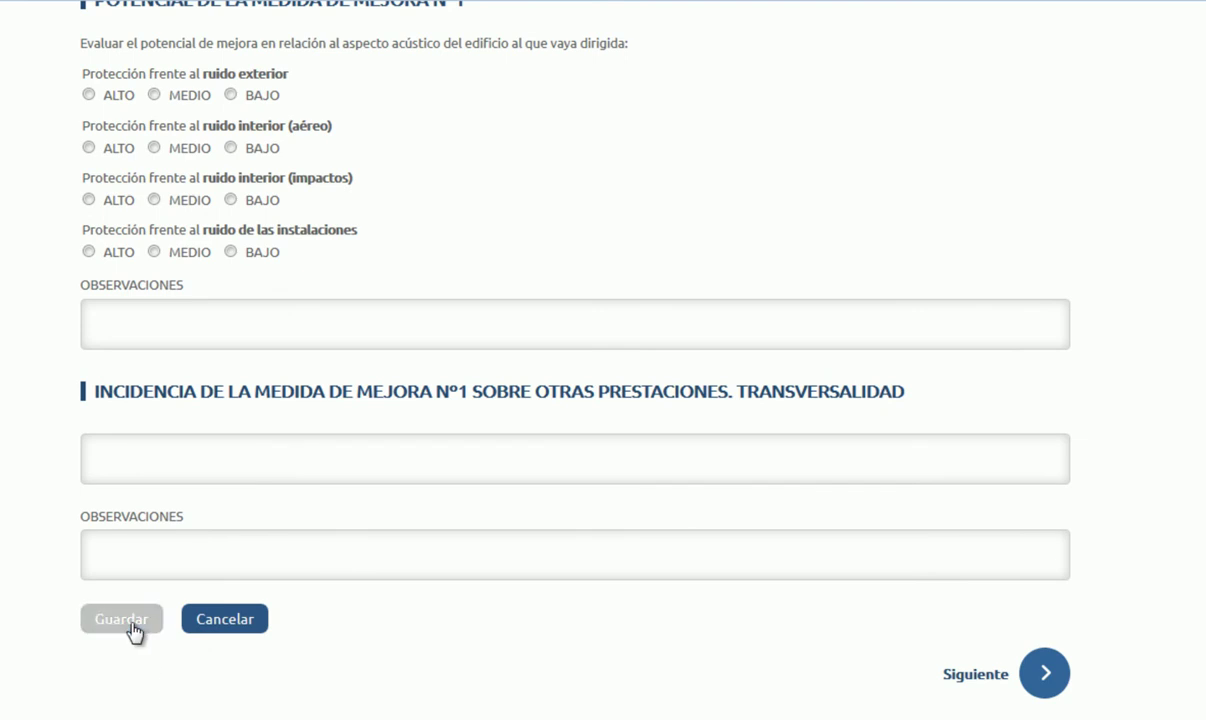
pyautogui.click(224, 630)
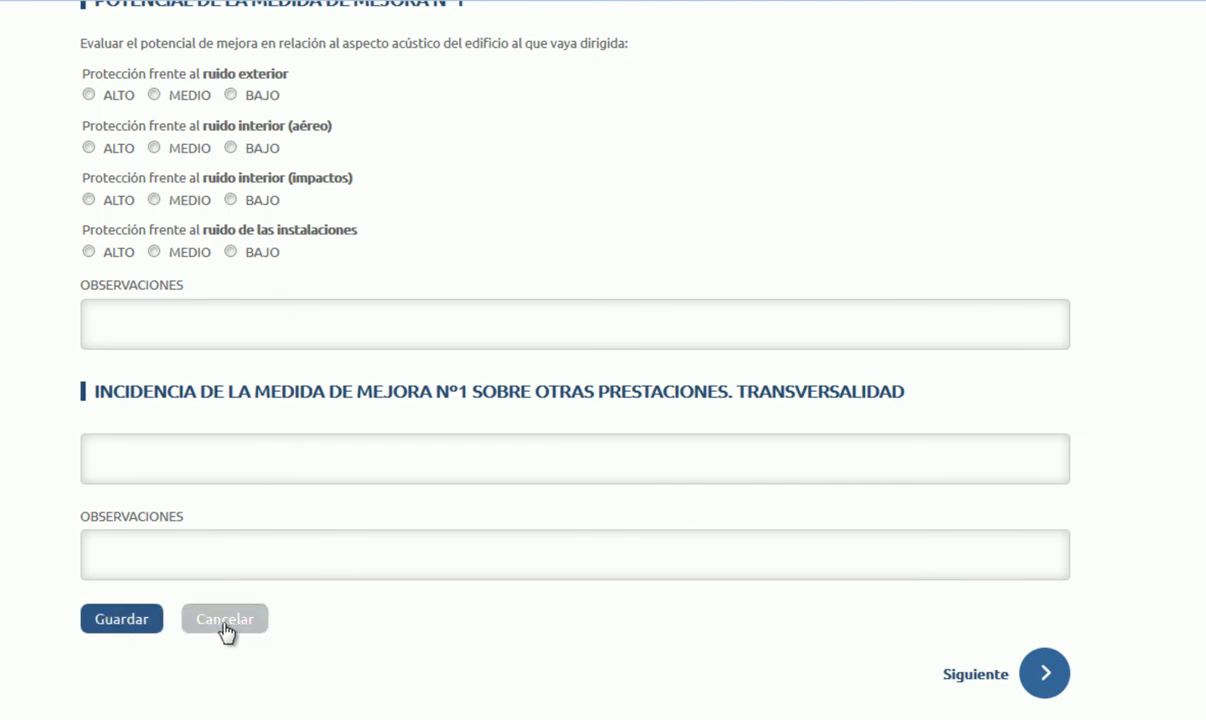
# Step: With the Medidas de mejora list still empty, continue to Pruebas y comprobaciones
pyautogui.moveTo(115, 421); pyautogui.dragTo(619, 460)
pyautogui.click(619, 460)
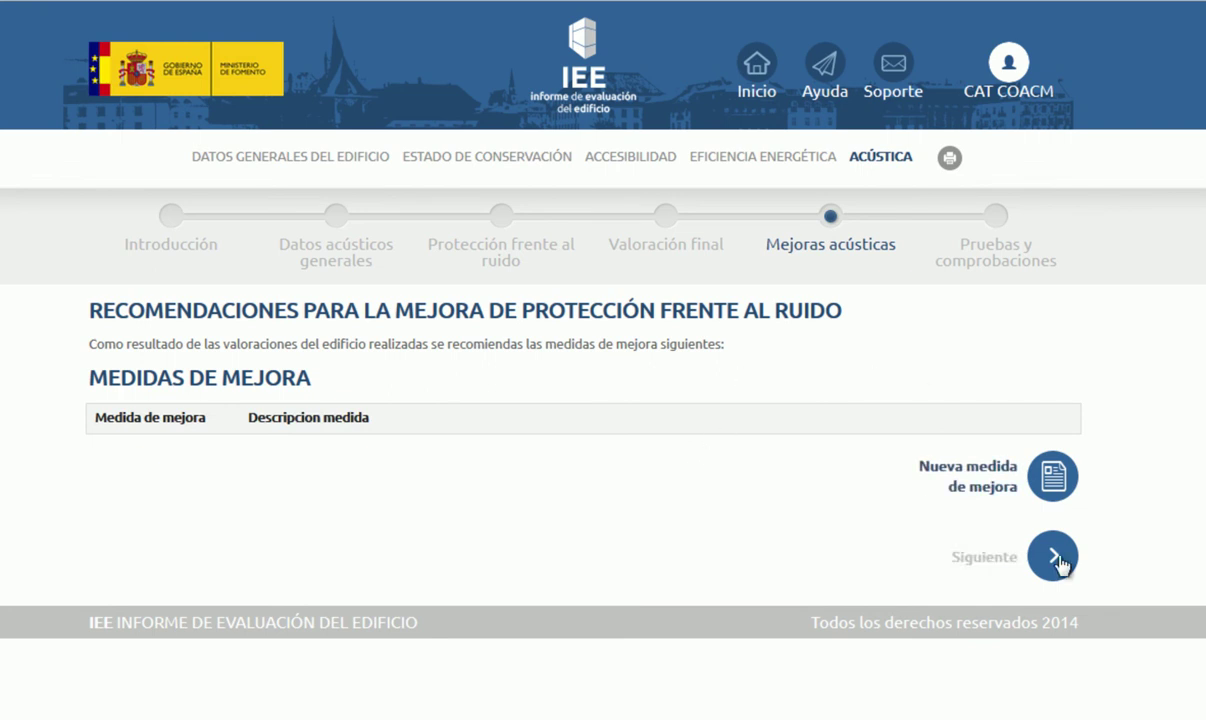
pyautogui.click(1057, 560)
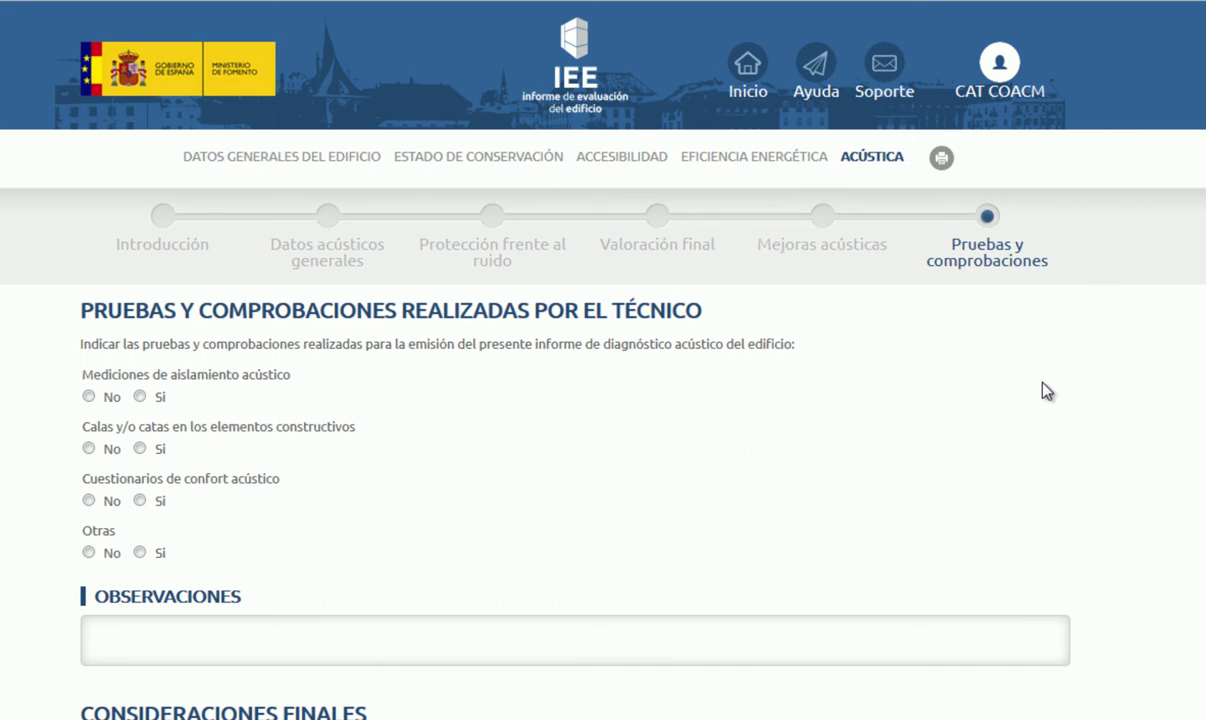
# Step: Leave Consideraciones finales empty and finish acoustics to reach the export options page
pyautogui.scroll(-3, 1050, 390)
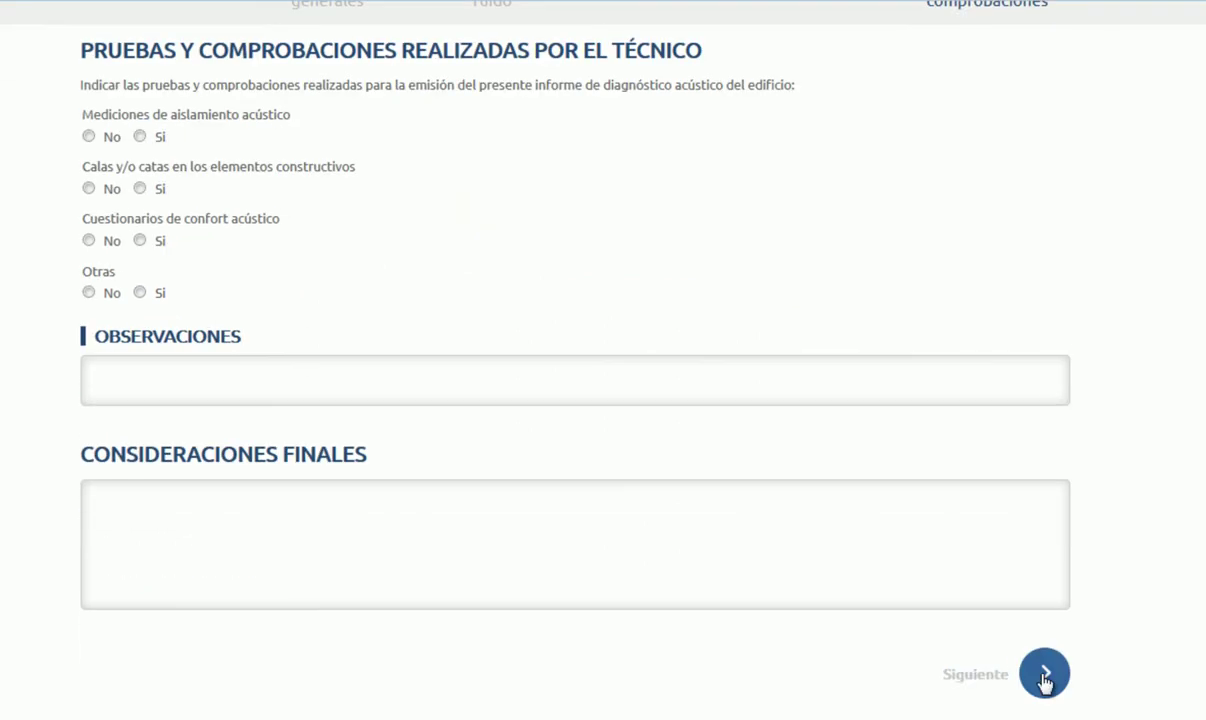
pyautogui.click(1043, 677)
pyautogui.scroll(-3, 1008, 590)
pyautogui.click(1043, 677)
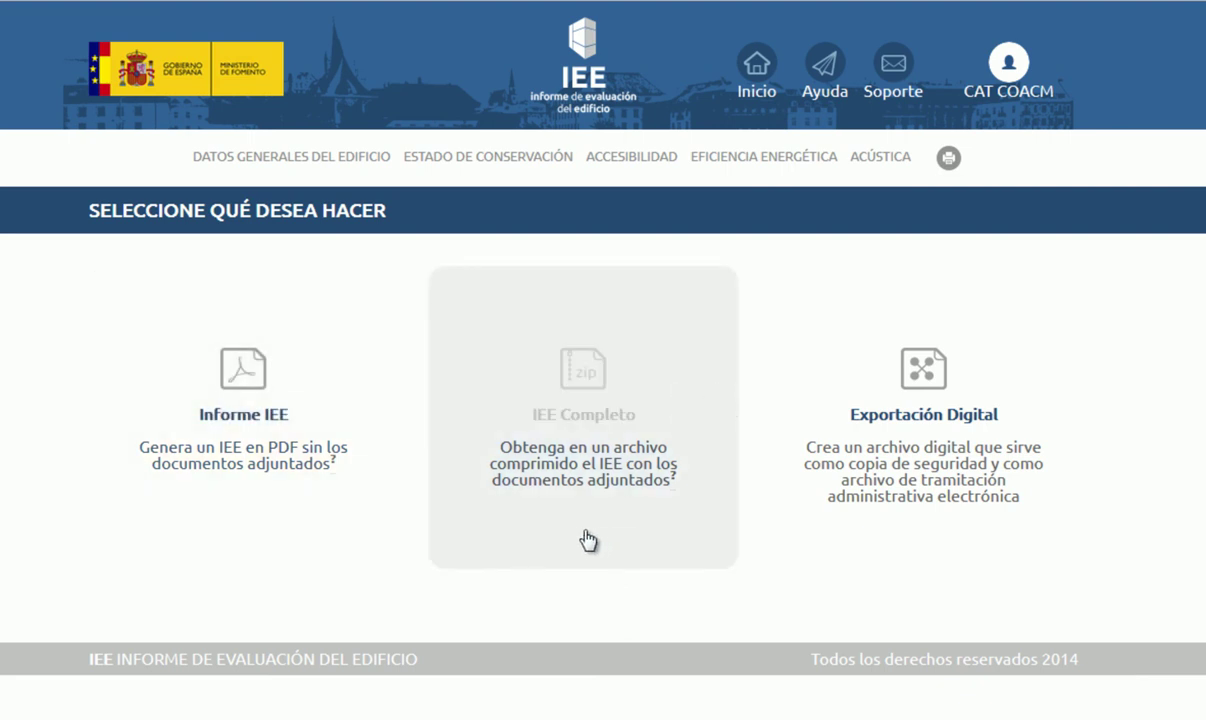
pyautogui.moveTo(706, 496)
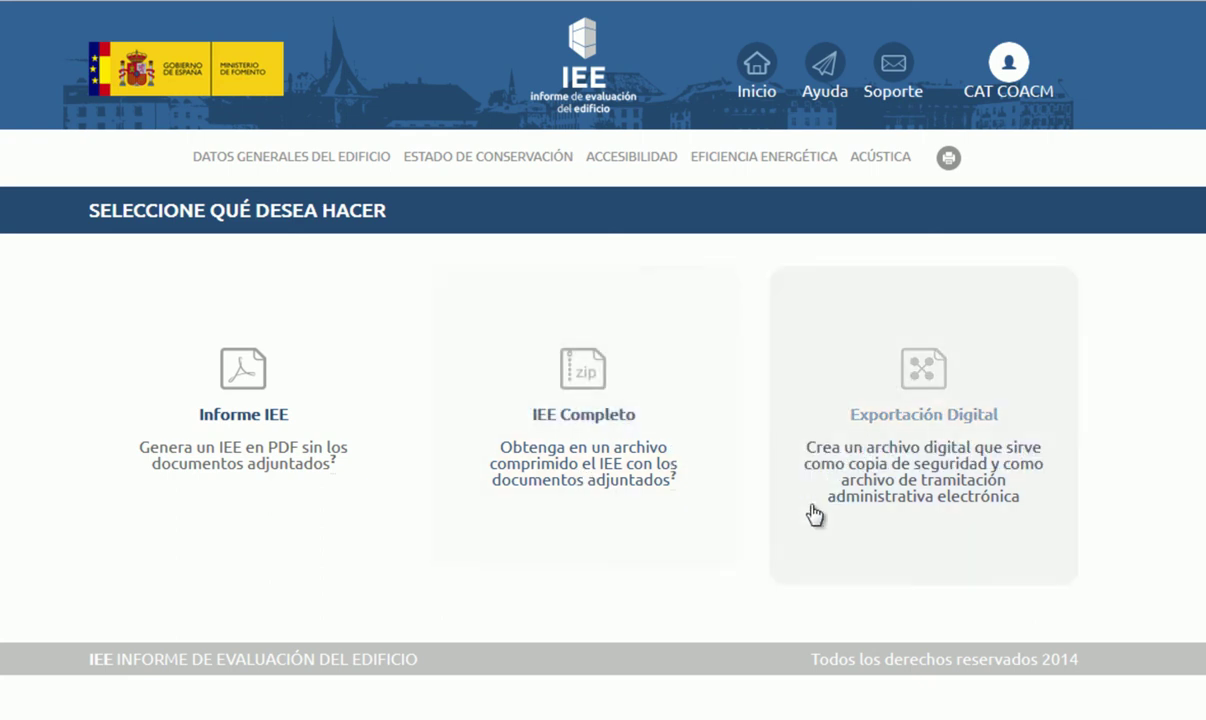